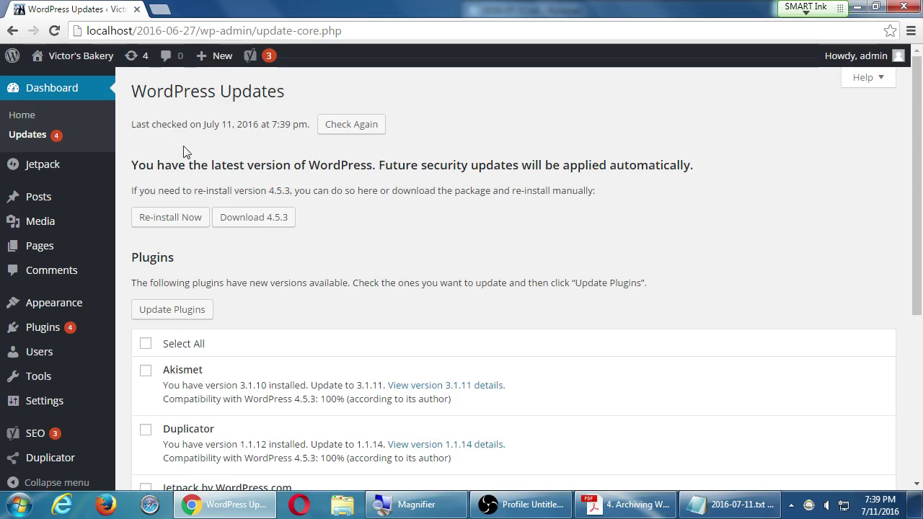
# Step: Review the available core, plugin and theme updates on the WordPress Updates page
pyautogui.scroll(-4, 395, 274)
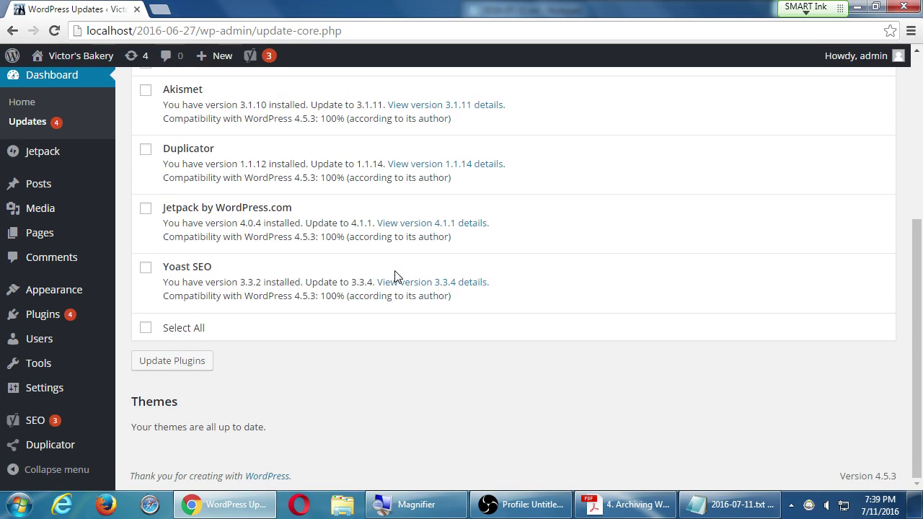
pyautogui.scroll(4, 396, 286)
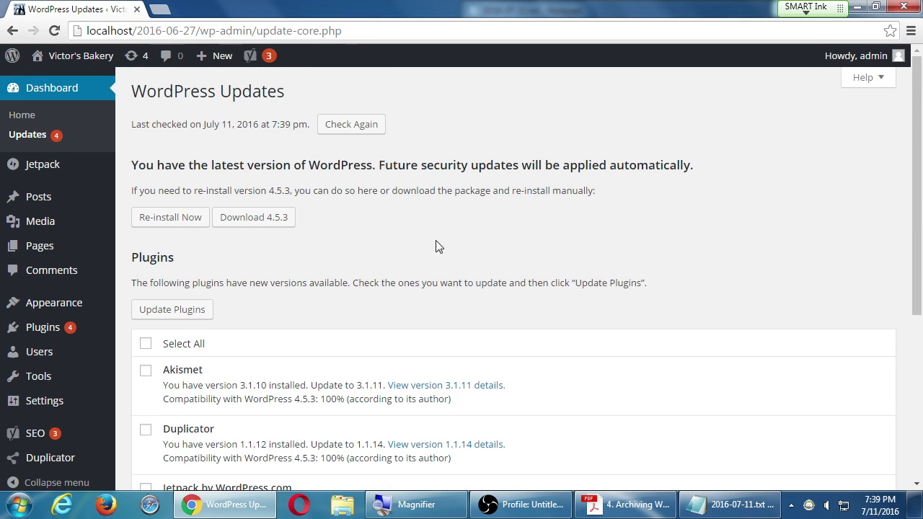
pyautogui.scroll(-4, 484, 313)
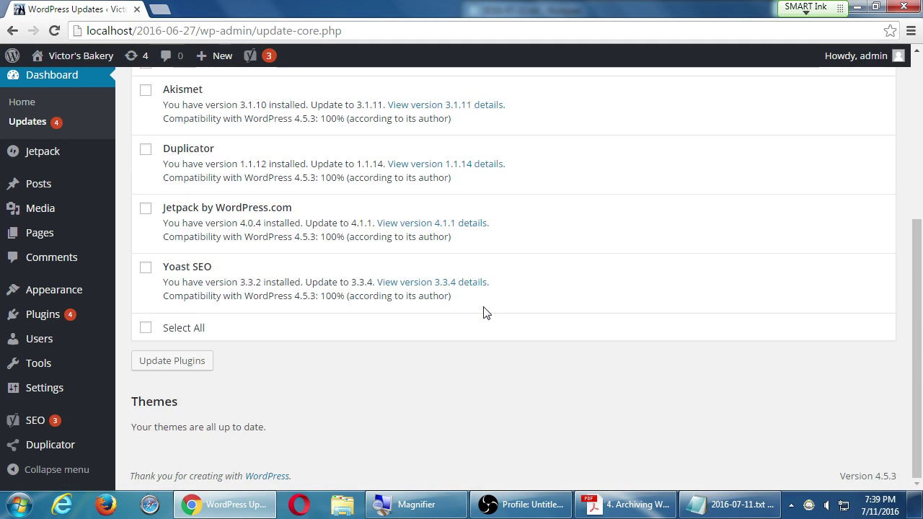
pyautogui.scroll(4, 484, 313)
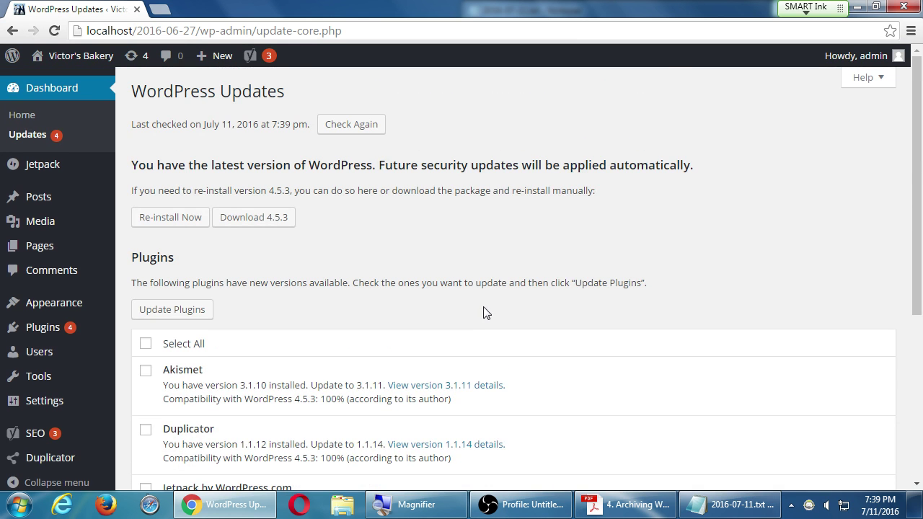
# Step: Switch to the 2016-07-11.txt notes in Notepad and add the heading "Thoughts on Updates" below the blog notes
pyautogui.click(750, 514)
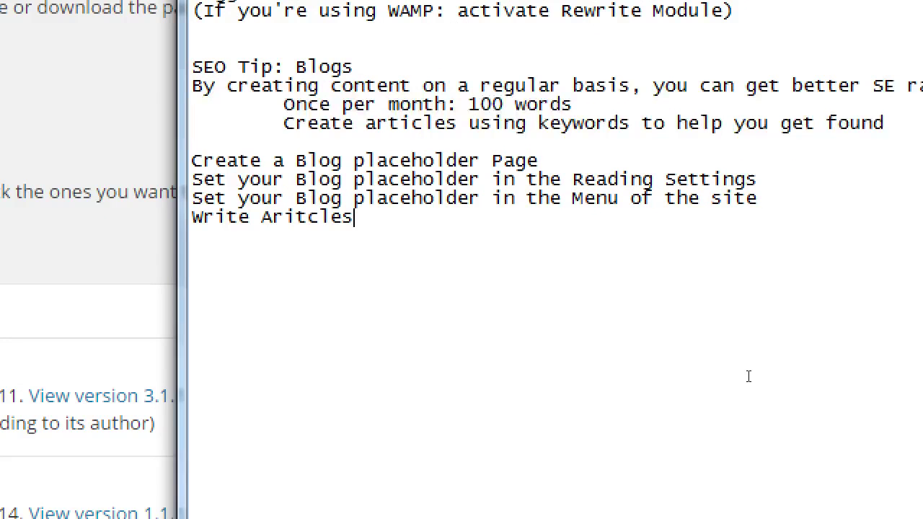
pyautogui.press('Return')
pyautogui.press('Return')
pyautogui.press('Return')
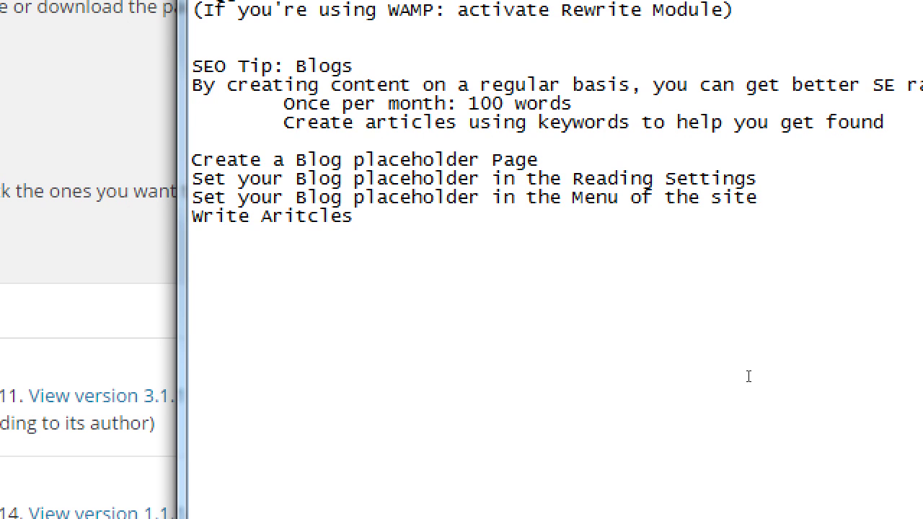
pyautogui.write('Thought')
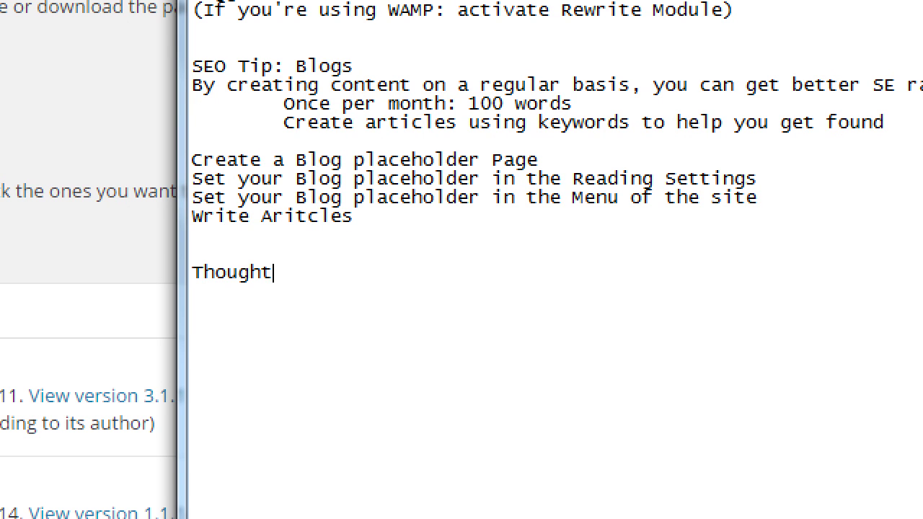
pyautogui.write('s on Update')
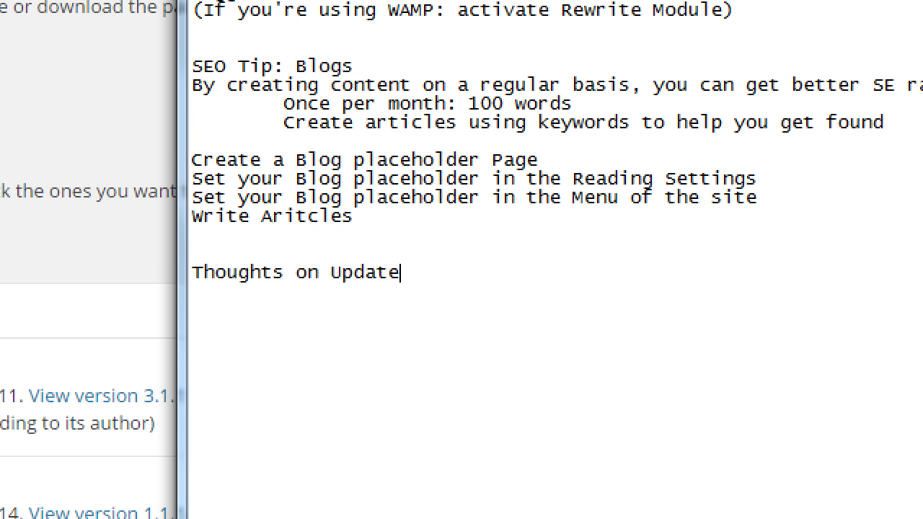
pyautogui.write('s')
pyautogui.press('Return')
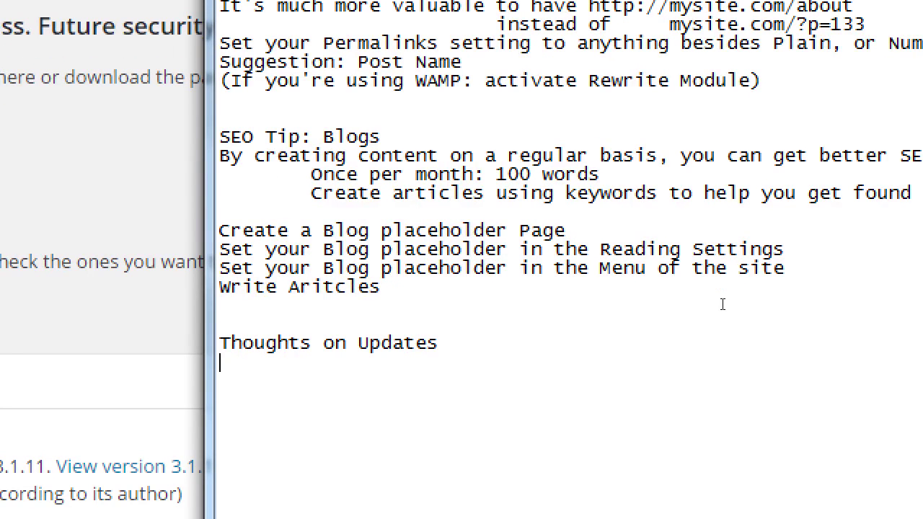
# Step: Write the line "Updates are important, but could be dangerous" under the "Thoughts on Updates" heading
pyautogui.write('Updates are impor')
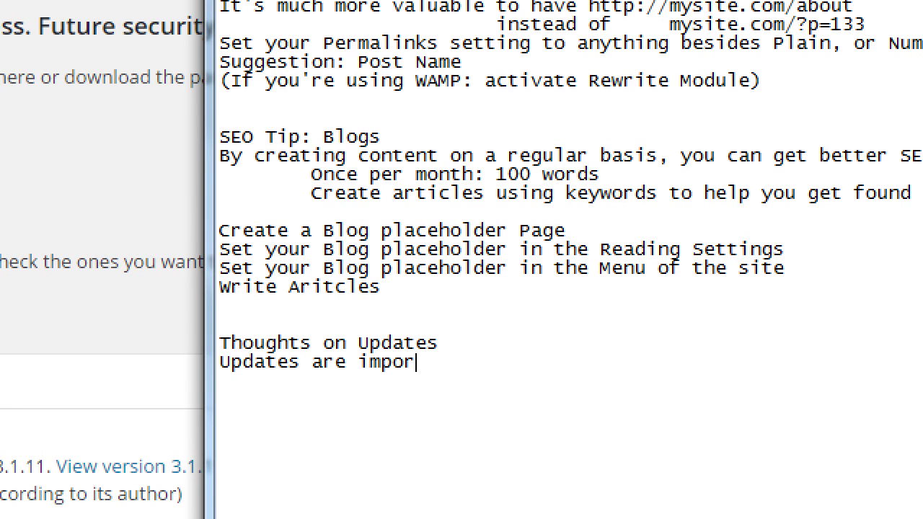
pyautogui.write('tant, but co')
pyautogui.press('BackSpace')
pyautogui.press('BackSpace')
pyautogui.write('but c')
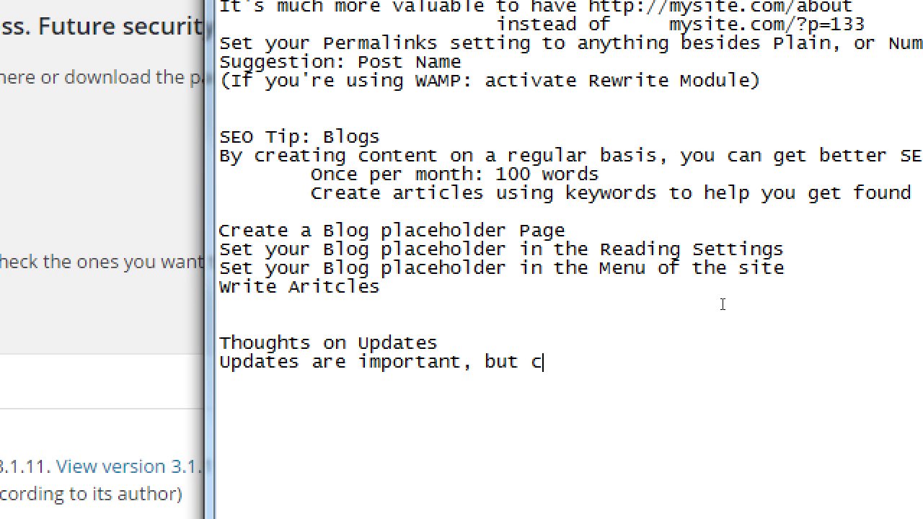
pyautogui.write('ouldbe d')
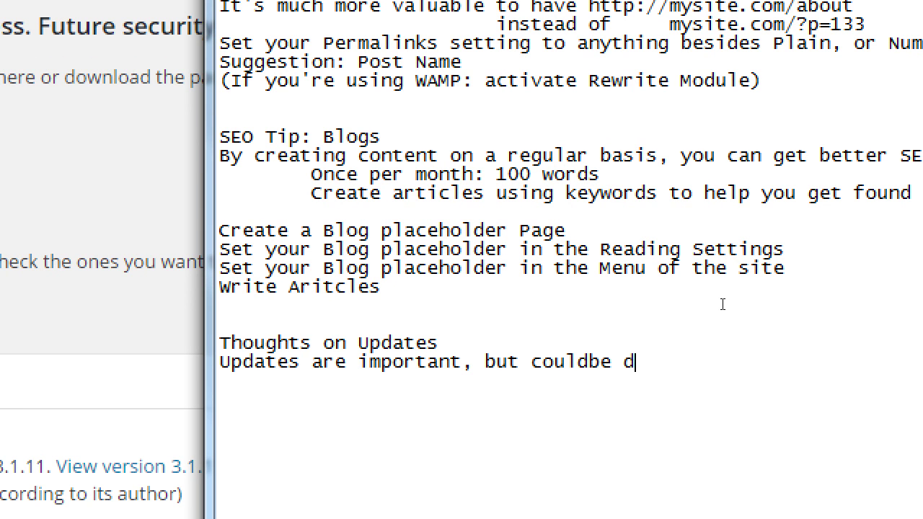
pyautogui.press('BackSpace')
pyautogui.press('BackSpace')
pyautogui.press('BackSpace')
pyautogui.press('BackSpace')
pyautogui.write('be dangeri')
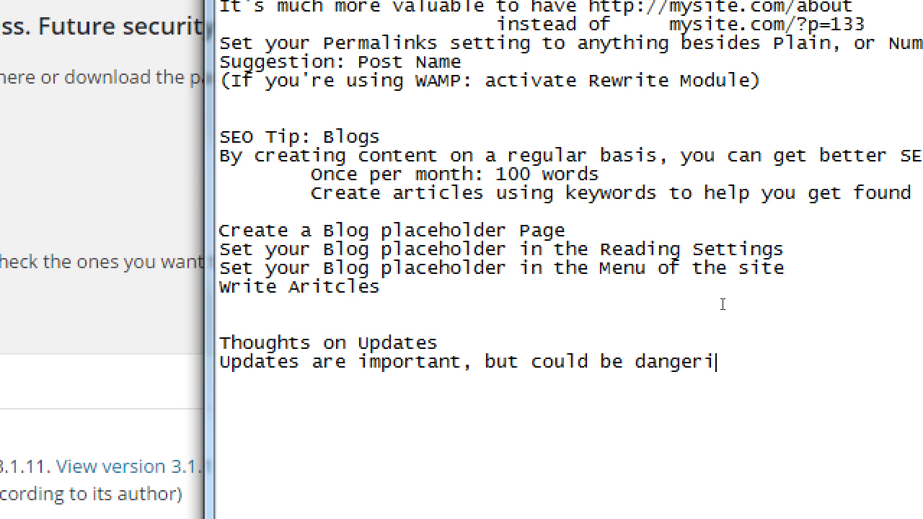
pyautogui.press('BackSpace')
pyautogui.write('ous')
# Step: Add the line "Reasons: Security fixes and new features" below the sentence about updates being dangerous
pyautogui.press('Return')
pyautogui.write('Reasons: Security')
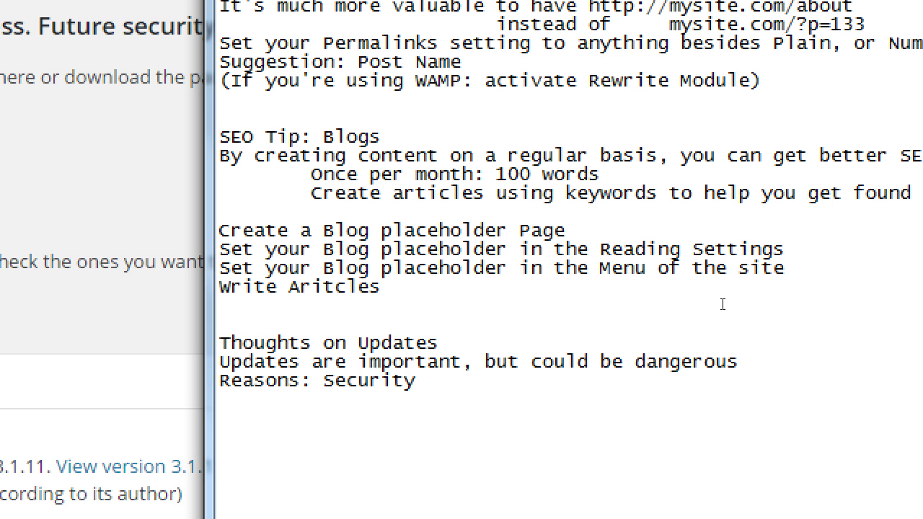
pyautogui.write(' fixes and')
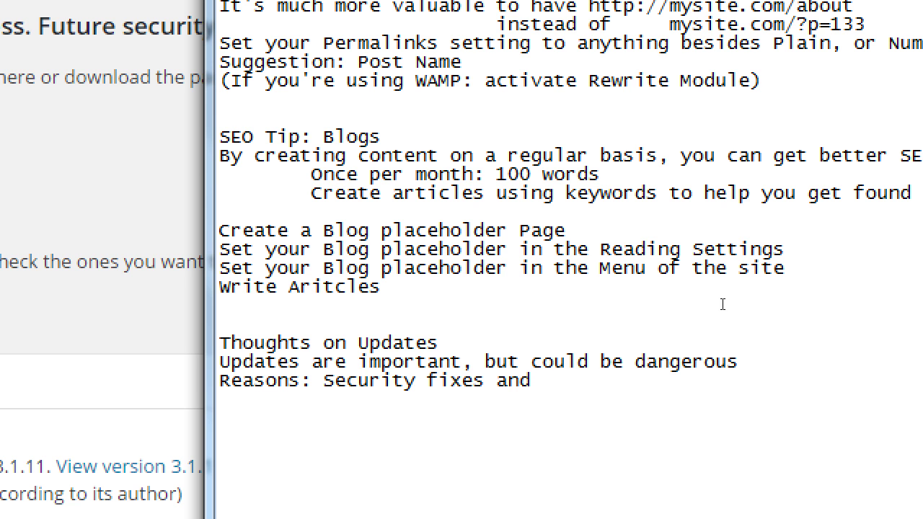
pyautogui.write(' new features')
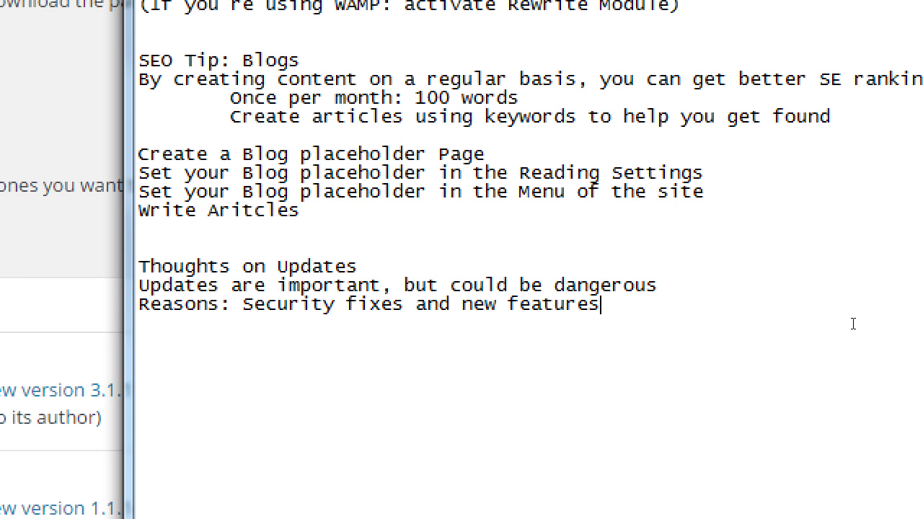
# Step: After a blank line, write "Three things to think about updating:" with the numbered list "1. WordPress Core", "2. Themes", "3. Plugins"
pyautogui.press('Return')
pyautogui.press('Return')
pyautogui.write('Three things to ')
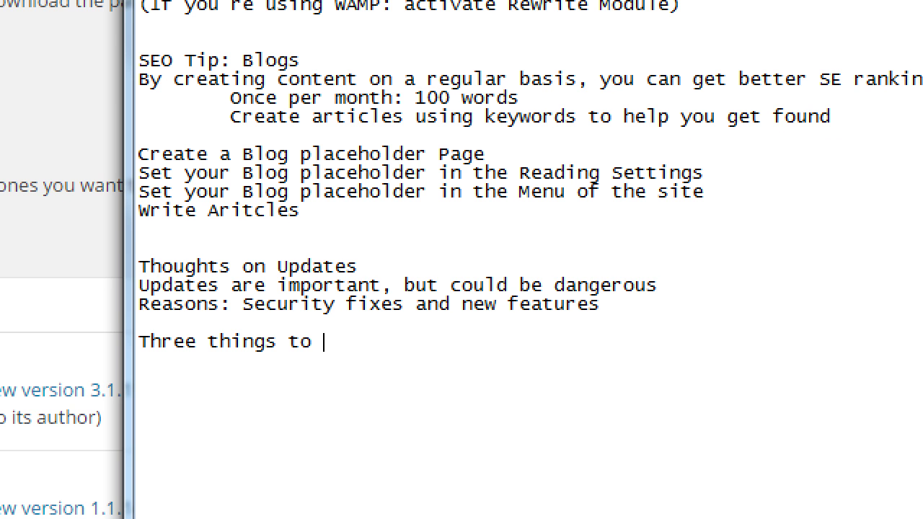
pyautogui.write('think about updating:')
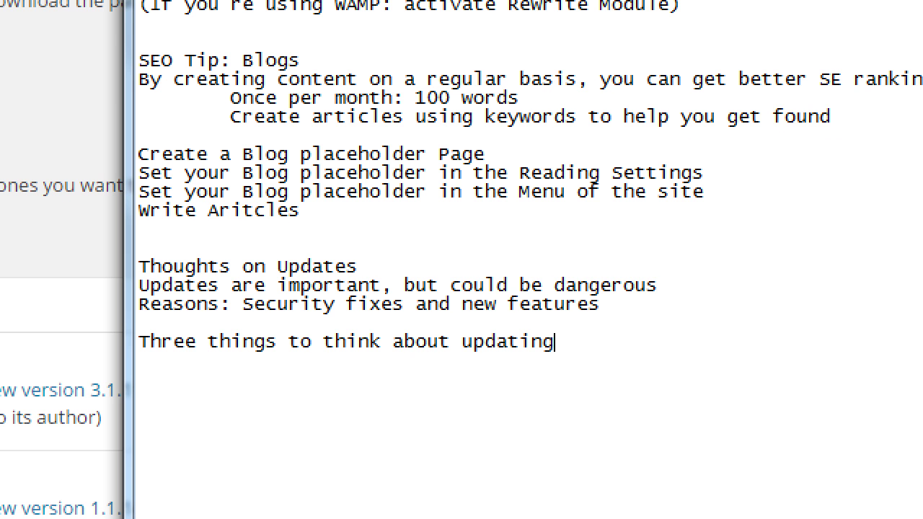
pyautogui.press('Return')
pyautogui.write('1. WordPres')
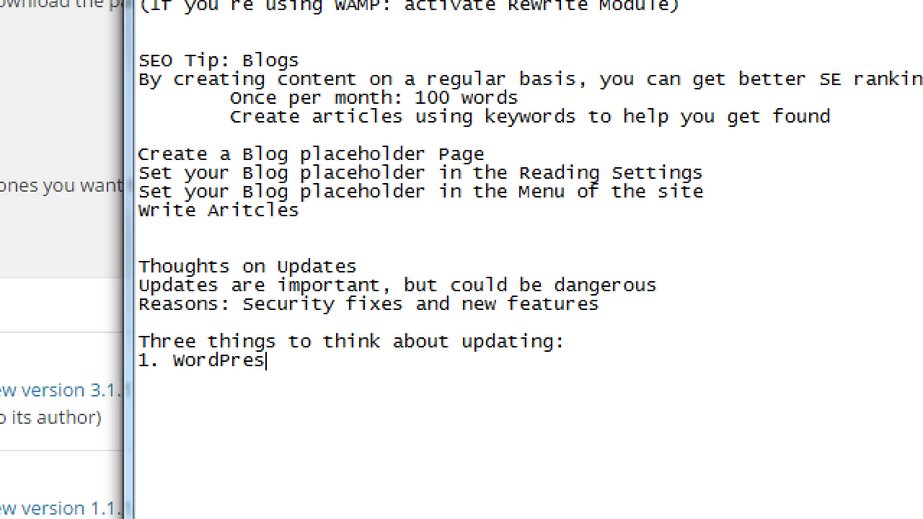
pyautogui.write('s Core 2. Themes')
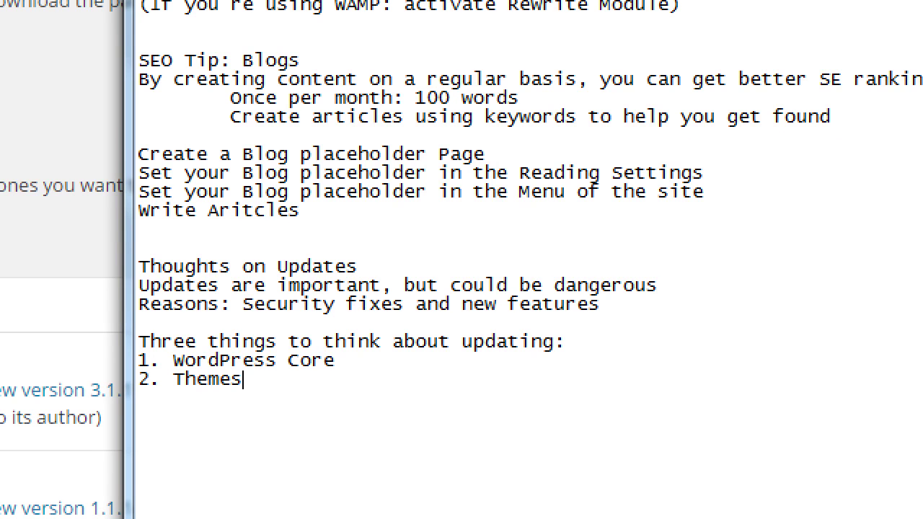
pyautogui.press('Return')
pyautogui.write('Plugins')
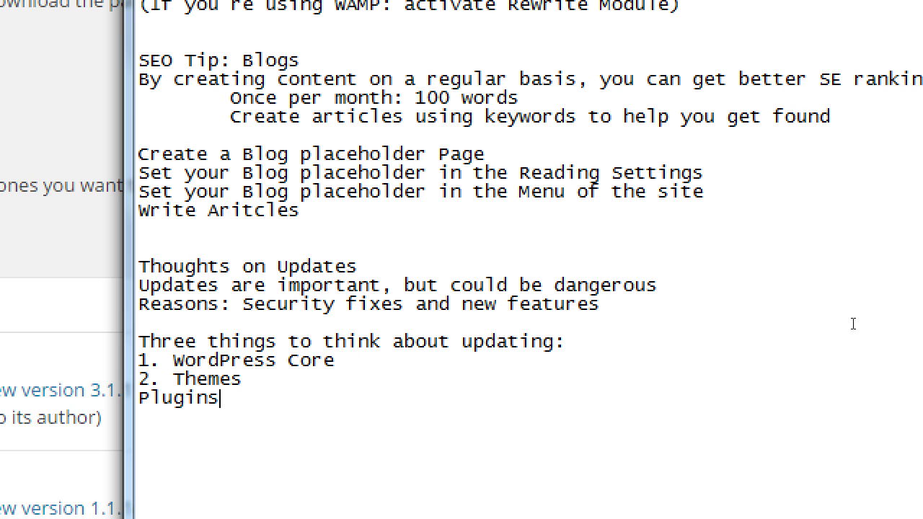
pyautogui.press('Home')
pyautogui.write('3.')
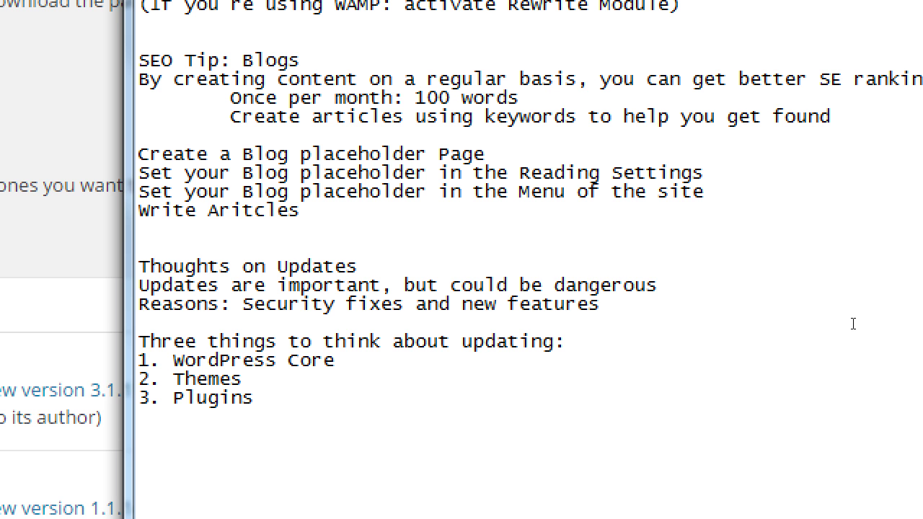
# Step: Add the description "- The foundation of your site" after the WordPress Core item, set off with tab spacing
pyautogui.press('Up')
pyautogui.press('End')
pyautogui.press('Tab')
pyautogui.press('Tab')
pyautogui.press('BackSpace')
pyautogui.write('- The founda')
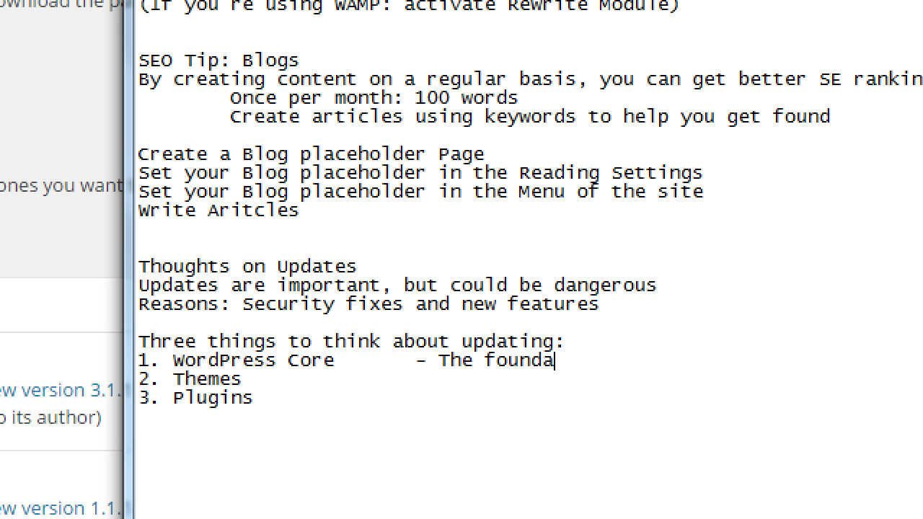
pyautogui.write('tion of your site')
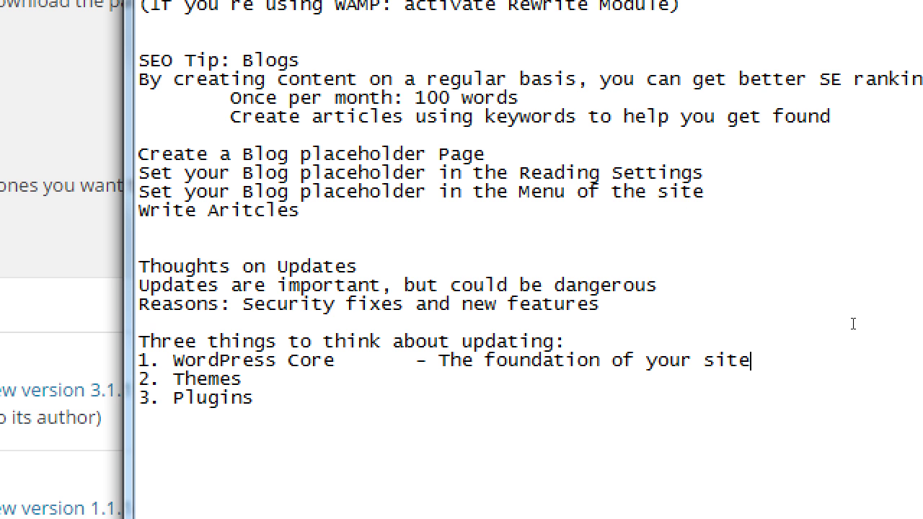
# Step: Add the tab-aligned description "- The design of your site" after the Themes item
pyautogui.press('Down')
pyautogui.press('Tab')
pyautogui.press('Tab')
pyautogui.write('- The design of yo')
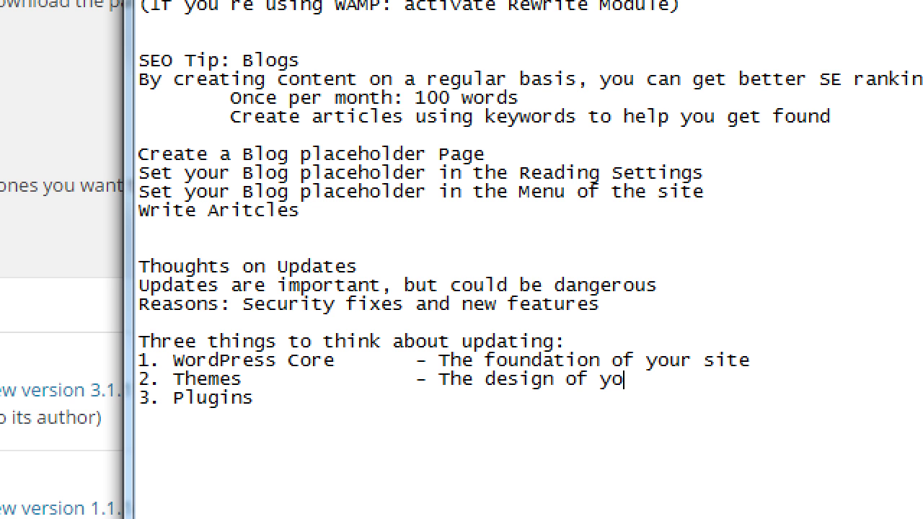
pyautogui.write('ur site')
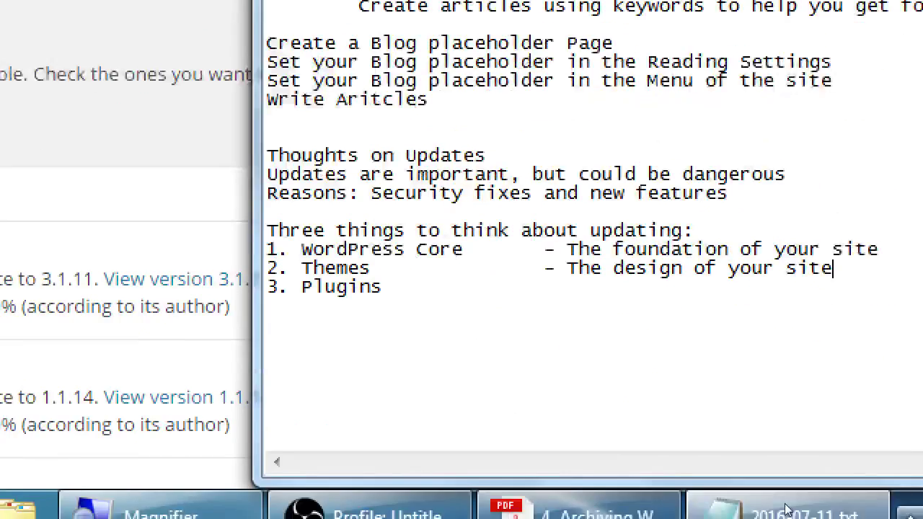
# Step: Add the tab-aligned description "- The extra features of your site" after the Plugins item
pyautogui.press('Down')
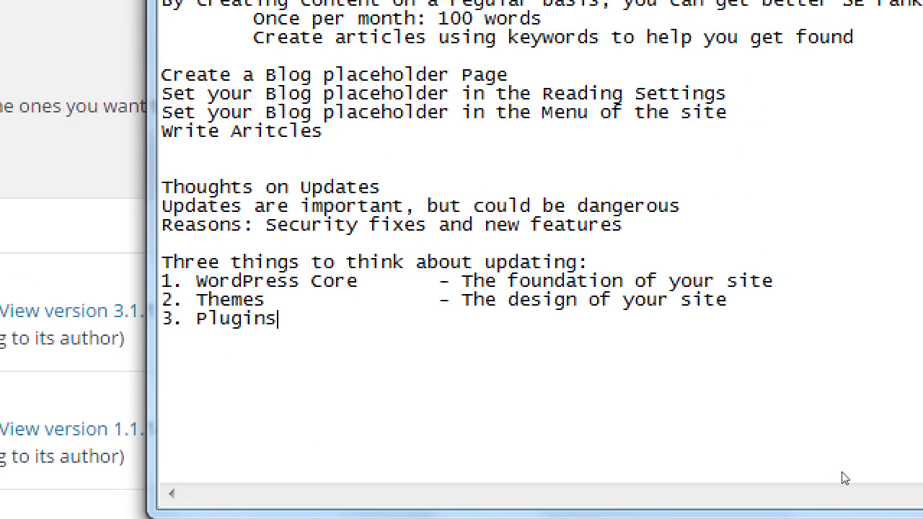
pyautogui.press('Tab')
pyautogui.write('- The extra fef')
pyautogui.press('BackSpace')
pyautogui.write('ature')
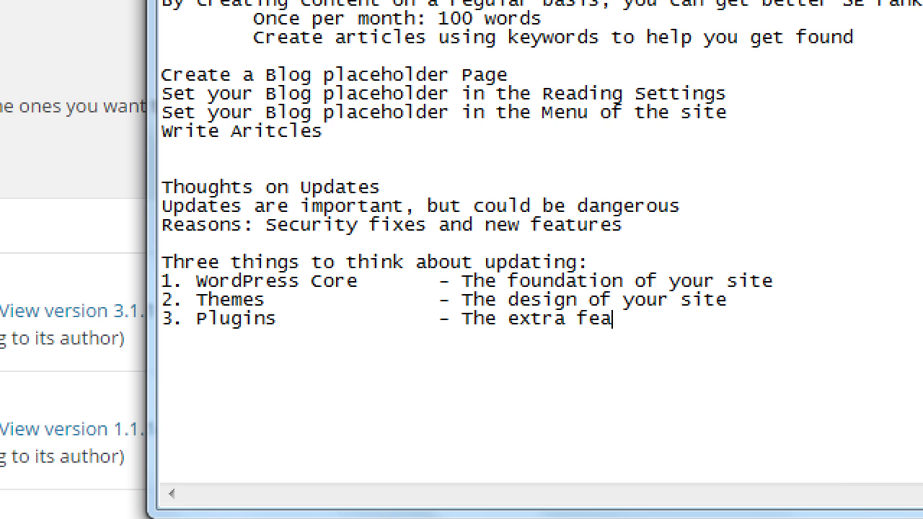
pyautogui.write('s of your site')
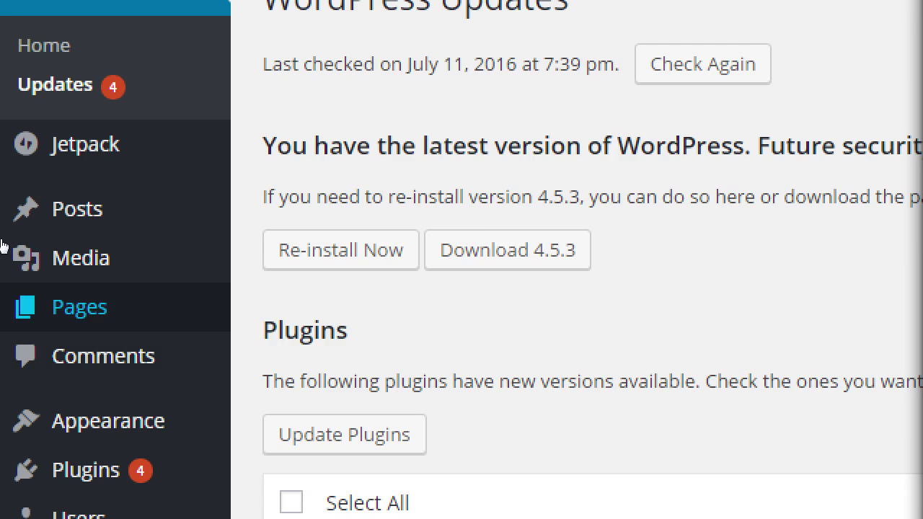
# Step: Highlight the Plugins entry in the notes and check the WordPress version status on the Updates page
pyautogui.moveTo(24, 236)
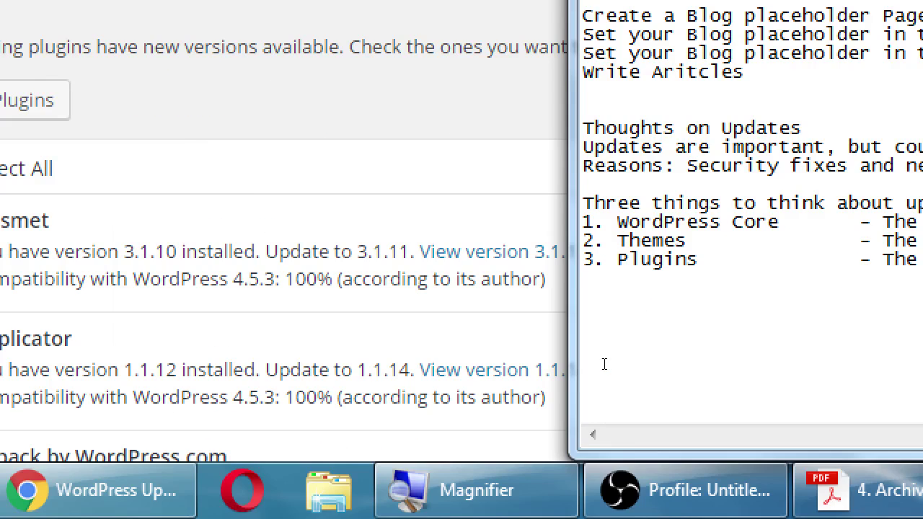
pyautogui.press('Home')
pyautogui.hotkey('ctrl', 'Right')
pyautogui.hotkey('ctrl', 'shift', 'Right')
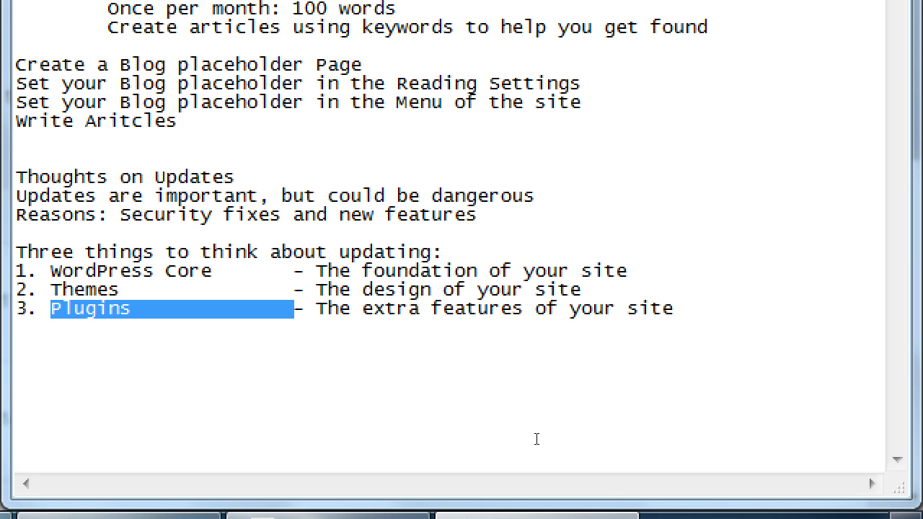
pyautogui.press('End')
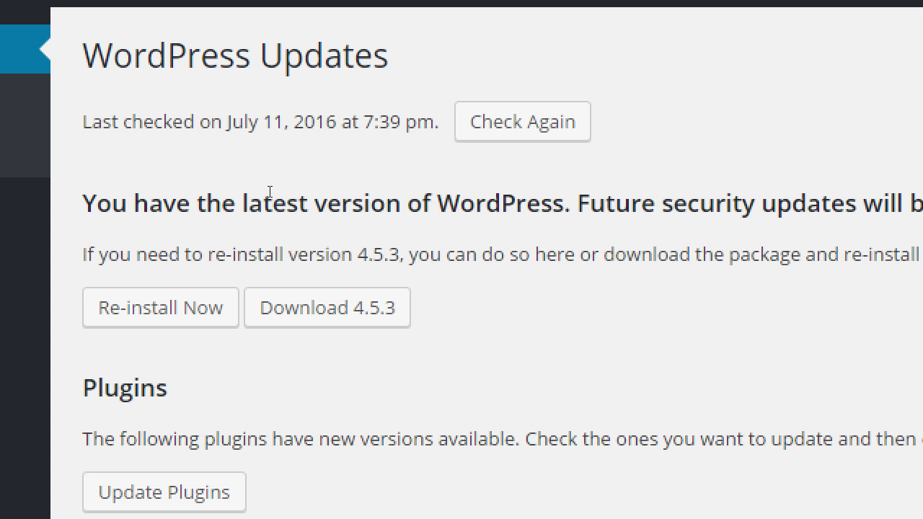
pyautogui.hotkey('shift', 'Right')
pyautogui.hotkey('shift', 'Right')
pyautogui.click(286, 191)
pyautogui.hotkey('alt', 'Tab')
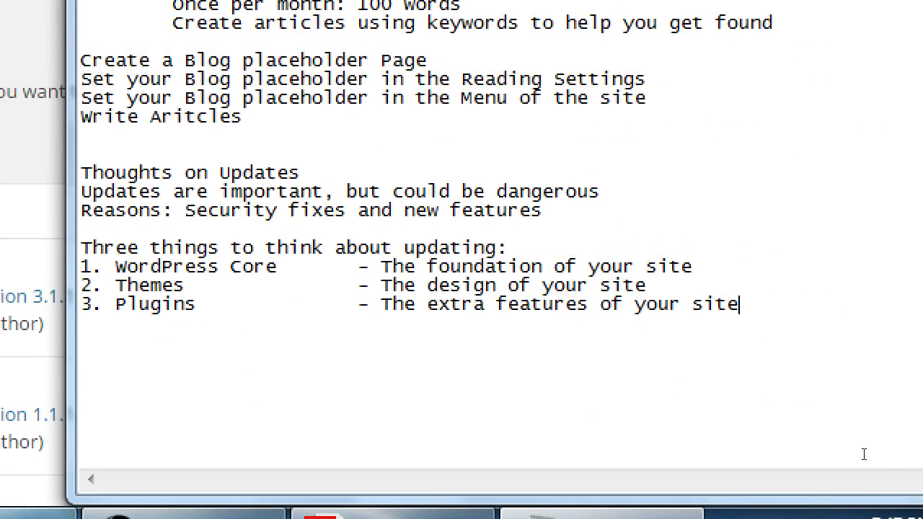
# Step: Add the tab-separated note "Latest is" after the WordPress Core description
pyautogui.press('Left')
pyautogui.press('Left')
pyautogui.press('Up')
pyautogui.press('Up')
pyautogui.press('Up')
pyautogui.press('Down')
pyautogui.press('Tab')
pyautogui.press('Tab')
pyautogui.write('lATEST')
pyautogui.hotkey('ctrl', 'shift', 'Left')
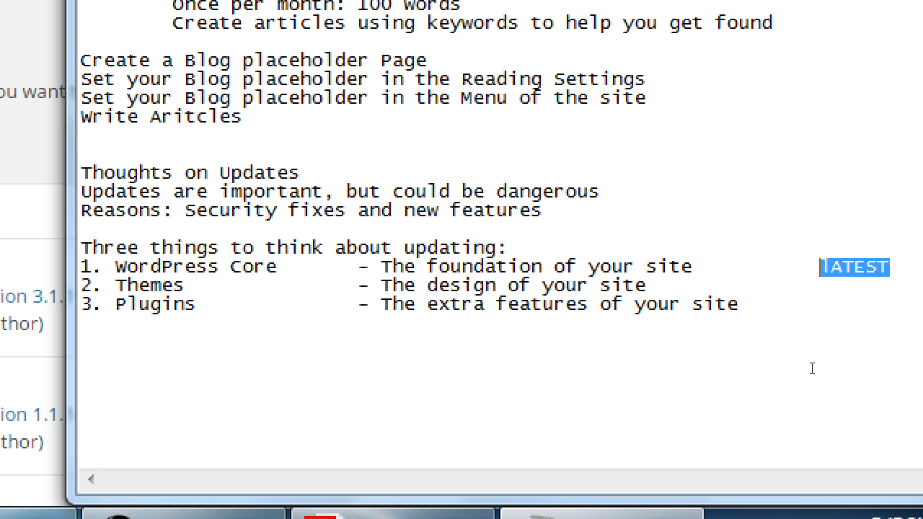
pyautogui.write('Latest is')
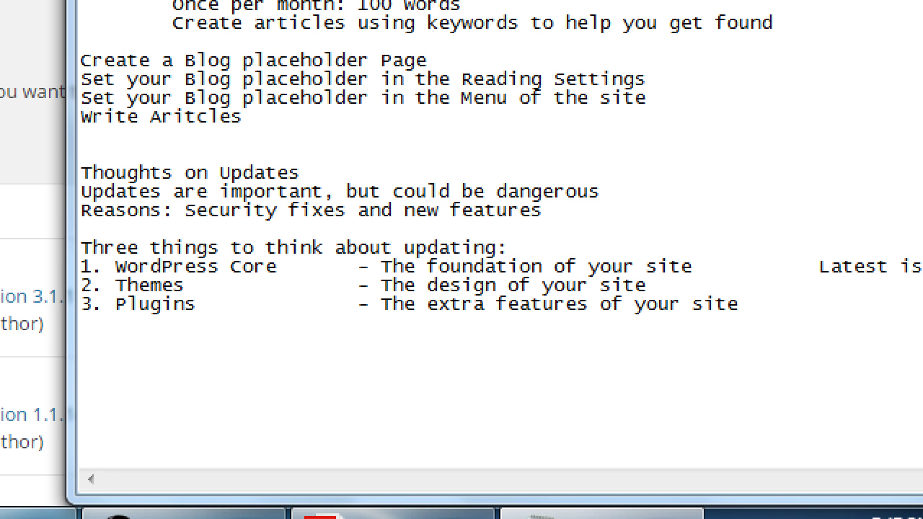
# Step: Complete the WordPress Core note with the version number 4.5.3, separated from "is" by a space
pyautogui.write('4.')
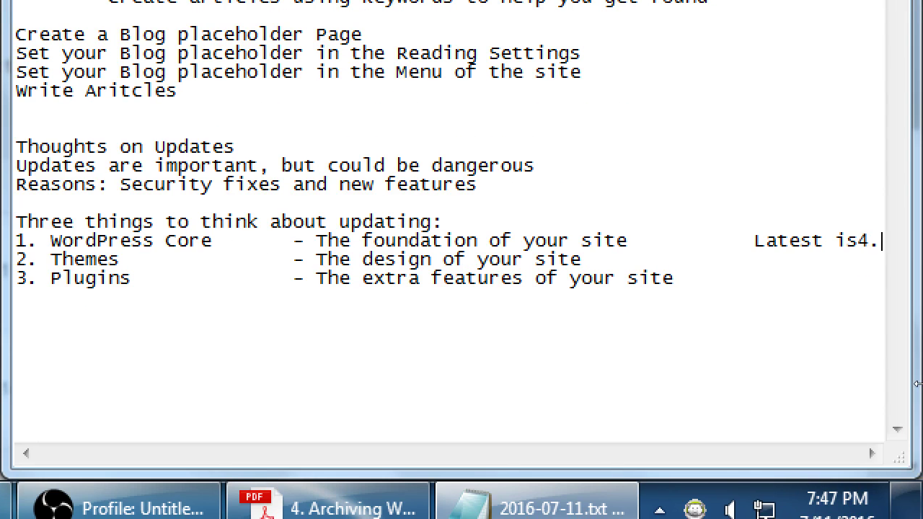
pyautogui.write('5.3')
pyautogui.press('Left')
pyautogui.press('Left')
pyautogui.press('Left')
pyautogui.press('Left')
pyautogui.press('Left')
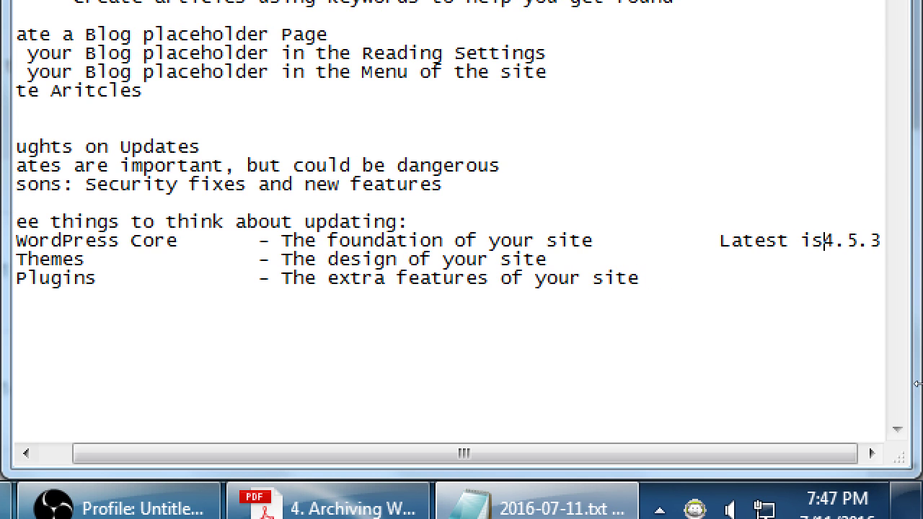
pyautogui.press('Right')
pyautogui.press('Right')
pyautogui.press('Right')
pyautogui.press('Right')
pyautogui.press('Right')
# Step: Highlight the leading digit of the WordPress version number and add two new lines at the end of the notes
pyautogui.press('Left')
pyautogui.press('Left')
pyautogui.press('Left')
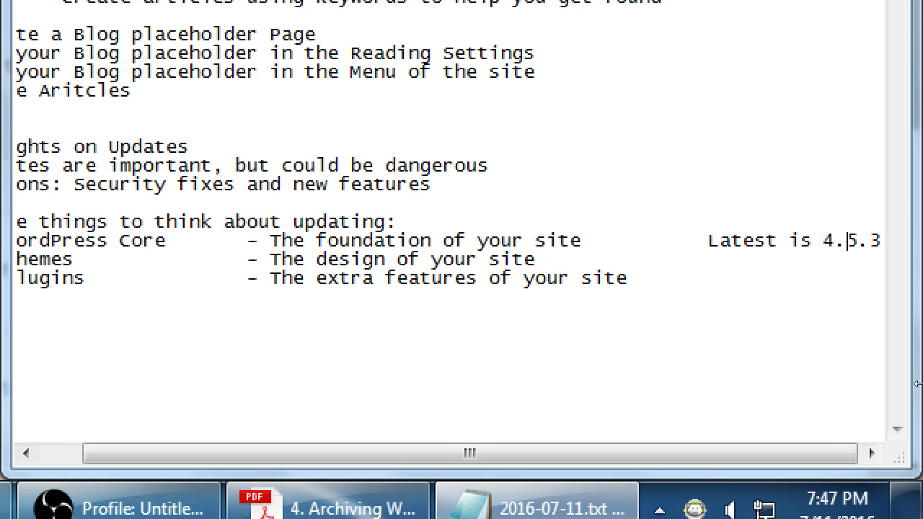
pyautogui.press('Left')
pyautogui.press('Left')
pyautogui.hotkey('shift', 'Right')
pyautogui.hotkey('ctrl', 'End')
pyautogui.press('Return')
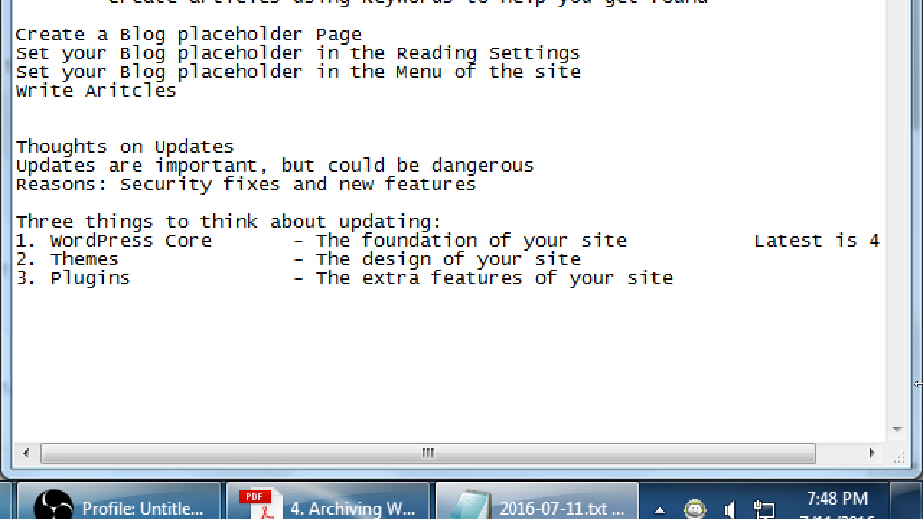
pyautogui.press('Return')
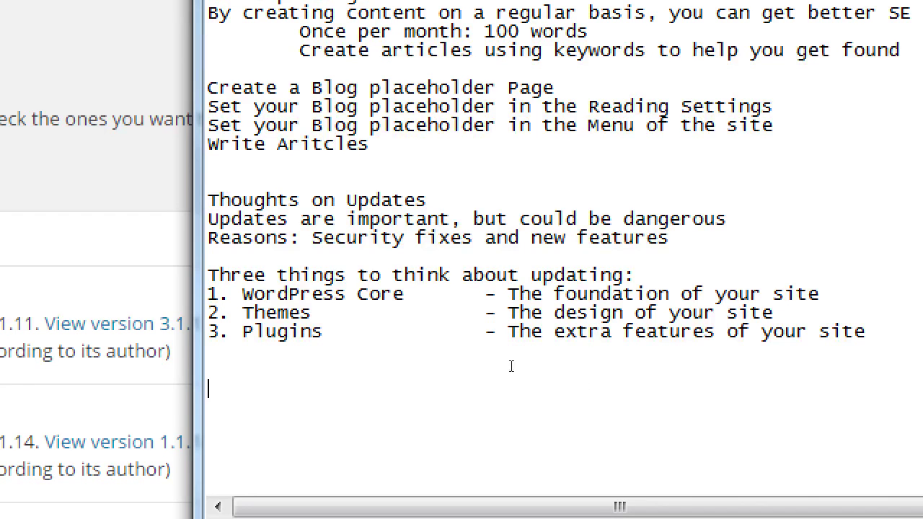
# Step: Highlight the WordPress Core item and the Themes item one after the other in the notes
pyautogui.moveTo(497, 370); pyautogui.dragTo(569, 373)
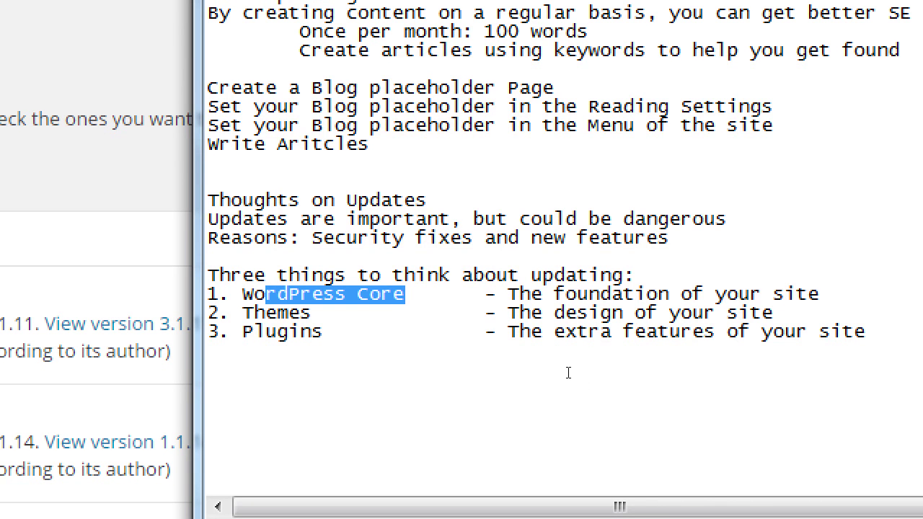
pyautogui.click(487, 380)
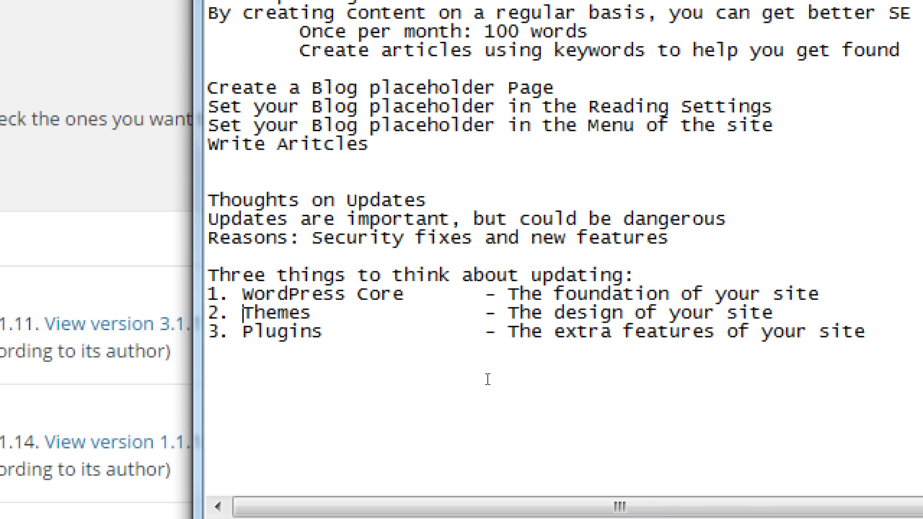
pyautogui.hotkey('shift', 'Right')
pyautogui.hotkey('shift', 'Right')
pyautogui.hotkey('shift', 'Right')
pyautogui.hotkey('shift', 'Right')
pyautogui.hotkey('shift', 'Right')
pyautogui.hotkey('shift', 'Right')
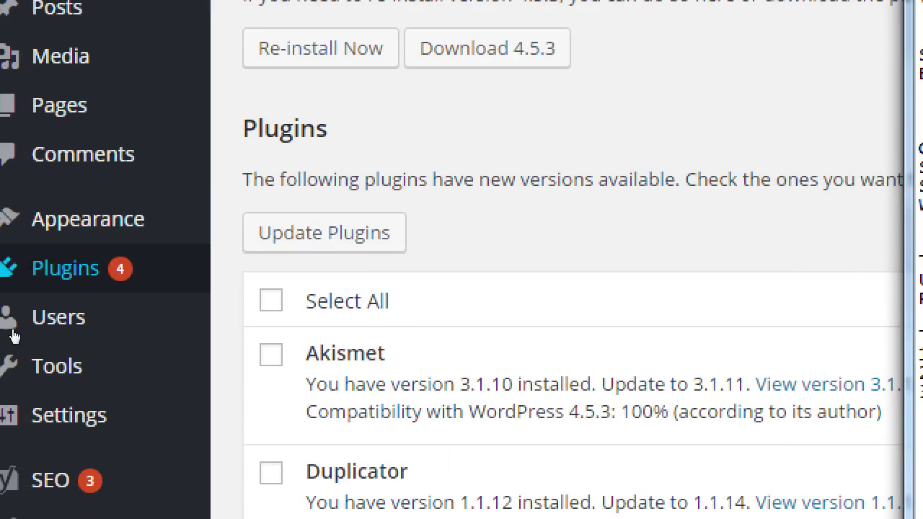
# Step: Switch to the WordPress Updates page in Chrome and review the plugin and theme update lists
pyautogui.click(370, 257)
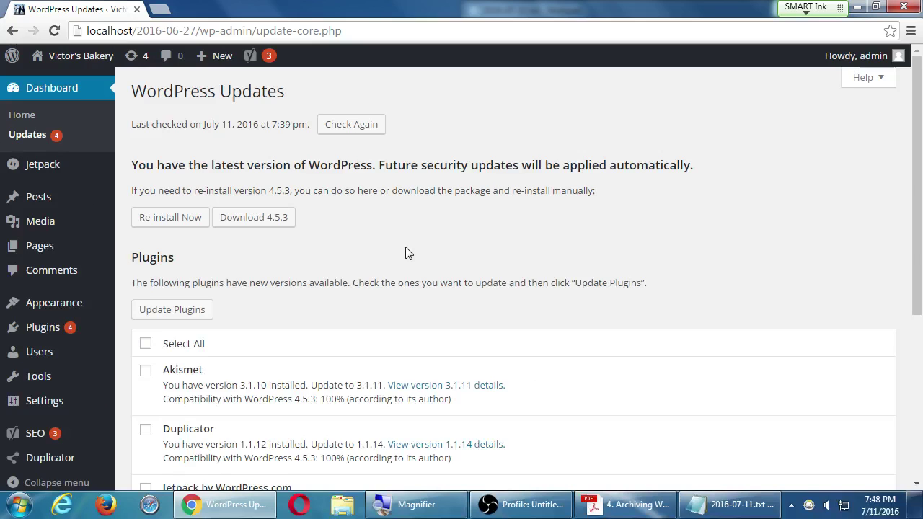
pyautogui.scroll(-4, 406, 247)
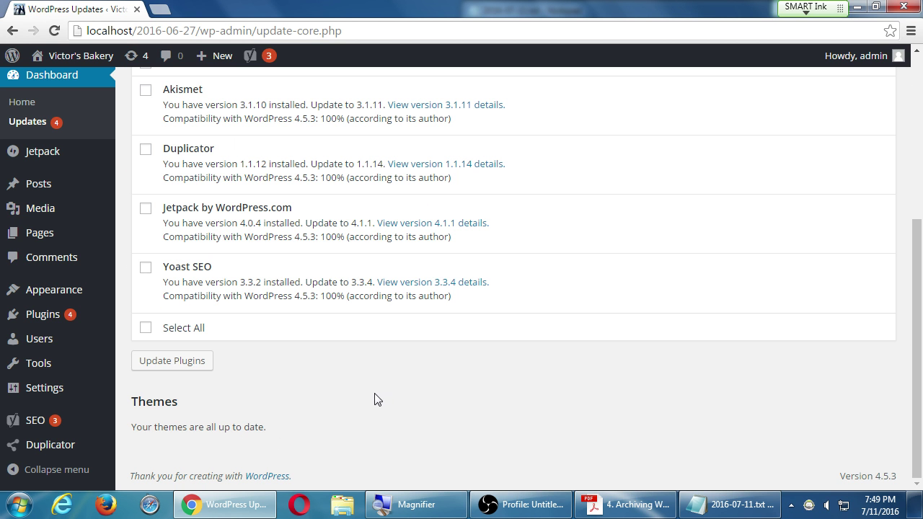
pyautogui.scroll(3, 670, 454)
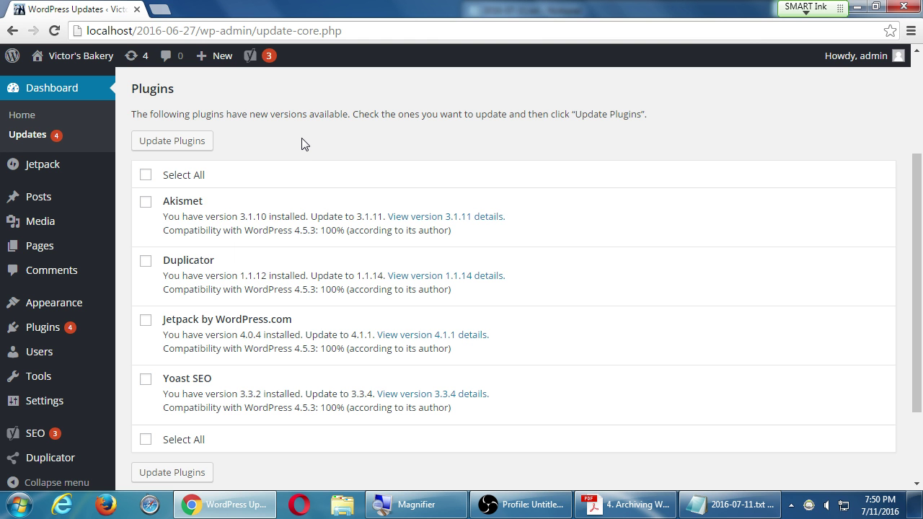
# Step: Switch to Notepad and add the heading "Problems:" at the end of the notes, with an indented line below it
pyautogui.click(732, 505)
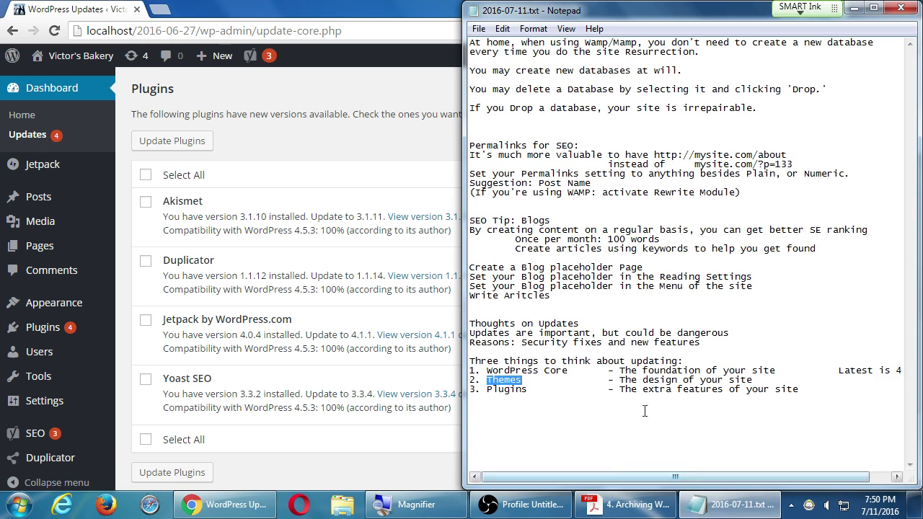
pyautogui.click(632, 439)
pyautogui.press('super+plus')
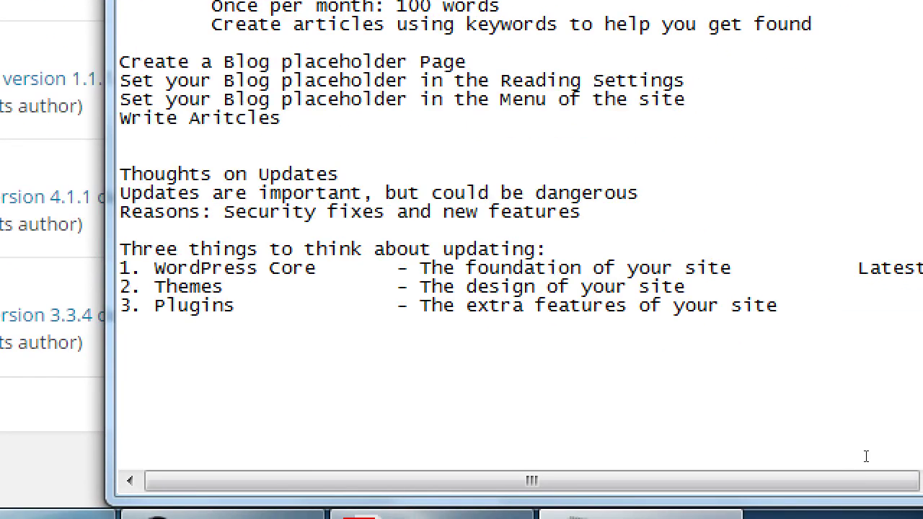
pyautogui.write('Problems:')
pyautogui.press('Return')
pyautogui.press('Tab')
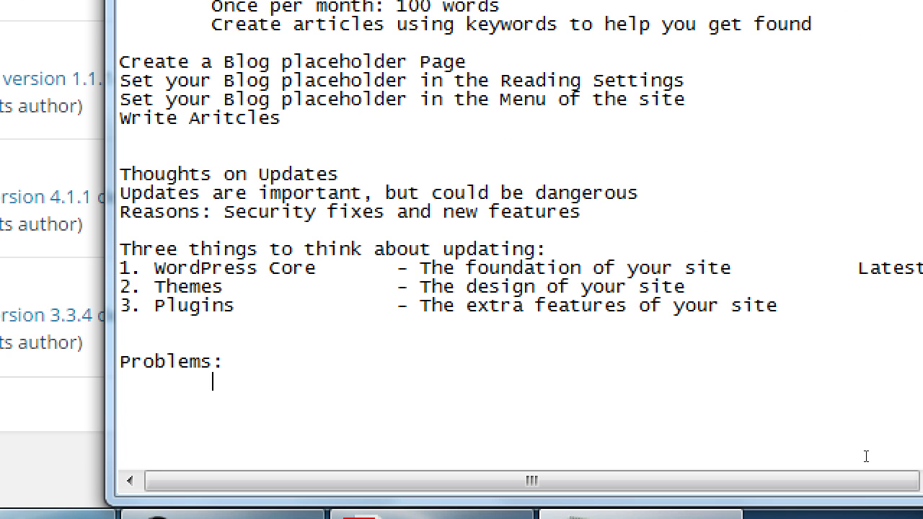
# Step: Write "Going from a Major to a Major version of WP" as the first indented item under Problems
pyautogui.write('F')
pyautogui.press('BackSpace')
pyautogui.write('g')
pyautogui.press('Return')
pyautogui.press('BackSpace')
pyautogui.press('BackSpace')
pyautogui.write('Going from a')
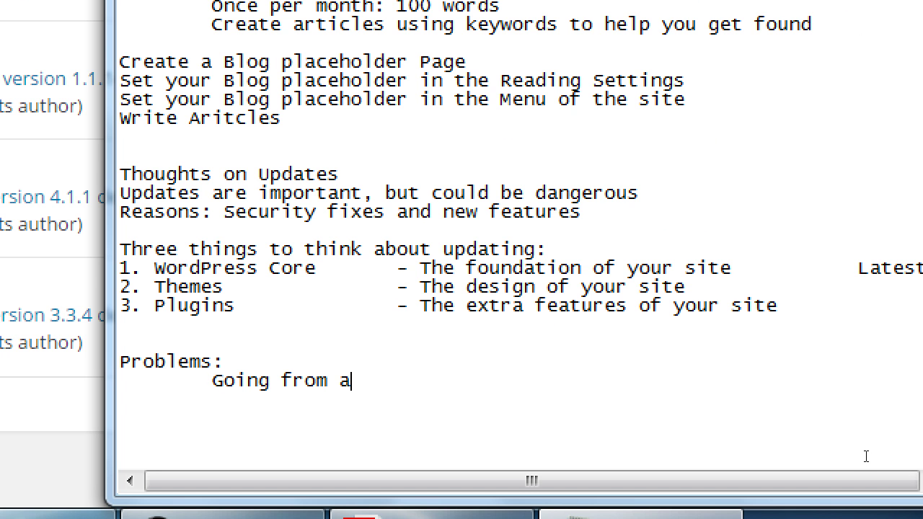
pyautogui.write(' mJo')
pyautogui.press('BackSpace')
pyautogui.press('BackSpace')
pyautogui.press('BackSpace')
pyautogui.write('Major to')
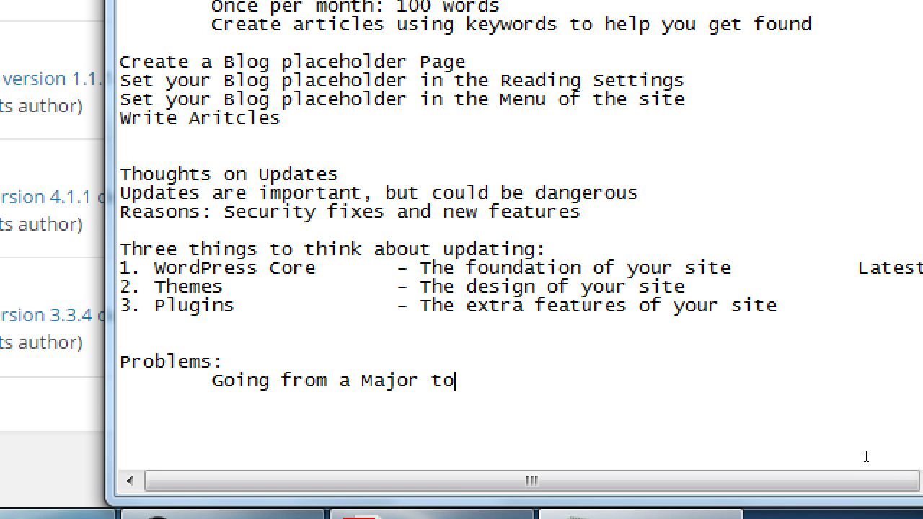
pyautogui.write(' a Major o')
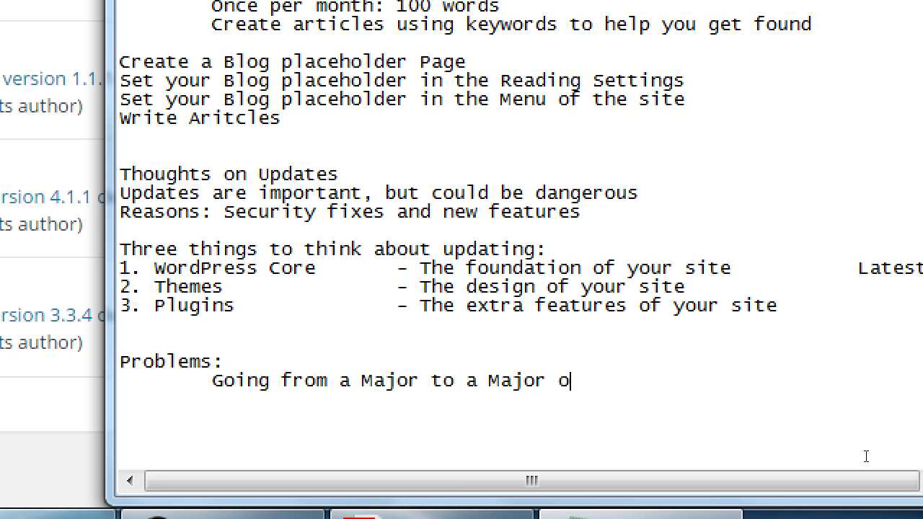
pyautogui.press('BackSpace')
pyautogui.write('version of ')
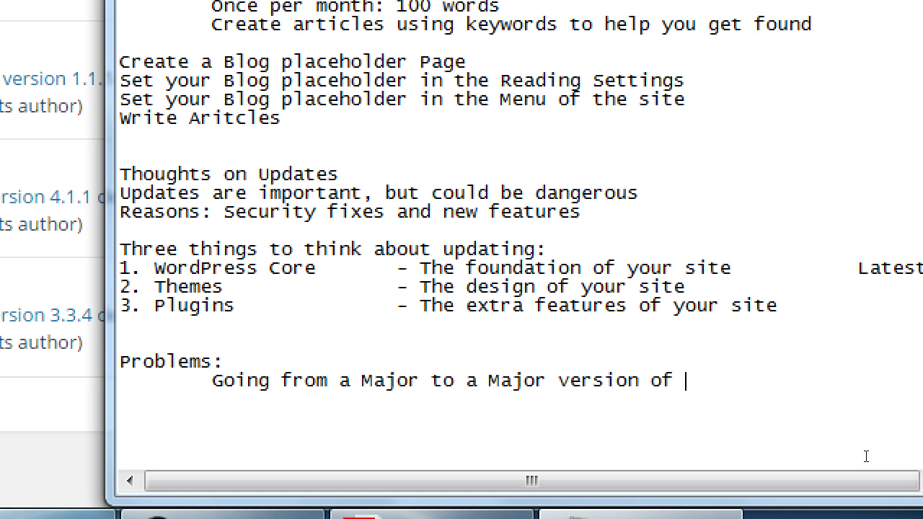
pyautogui.write('WP')
# Step: Add the example "3.5.2 -> 4.5.3" on a double-indented line below the major version item
pyautogui.press('Return')
pyautogui.press('Tab')
pyautogui.press('Tab')
pyautogui.write('3.5.2 -> 4.')
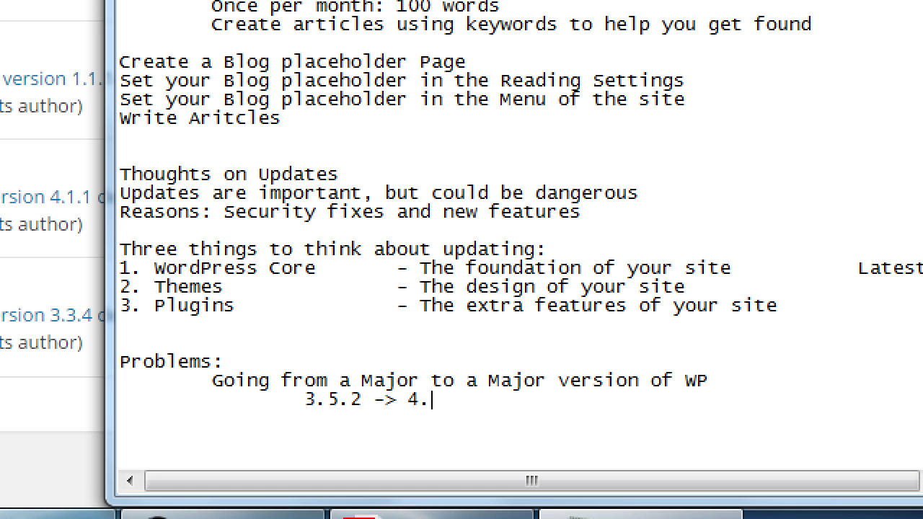
pyautogui.write('5.3')
# Step: Change the starting version in the upgrade example to 3.9.2
pyautogui.press('Left')
pyautogui.press('Left')
pyautogui.press('Left')
pyautogui.press('Left')
pyautogui.press('Left')
pyautogui.press('Left')
pyautogui.press('Left')
pyautogui.press('Left')
pyautogui.press('Left')
pyautogui.press('Left')
pyautogui.press('Left')
pyautogui.hotkey('shift', 'Left')
pyautogui.write('9')
# Step: Add the single-indented problem "Theme updates will wipe out your custome code" below the version example
pyautogui.press('End')
pyautogui.press('Return')
pyautogui.write('Them')
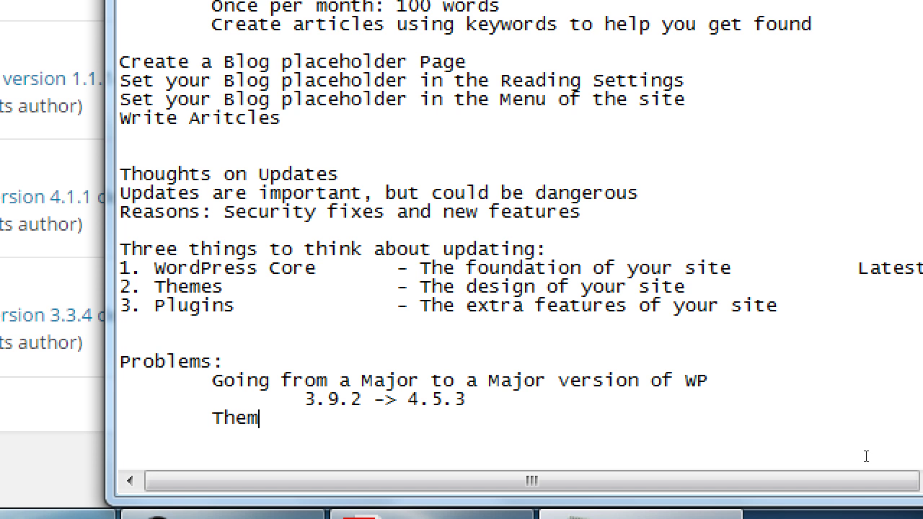
pyautogui.write('e updates could')
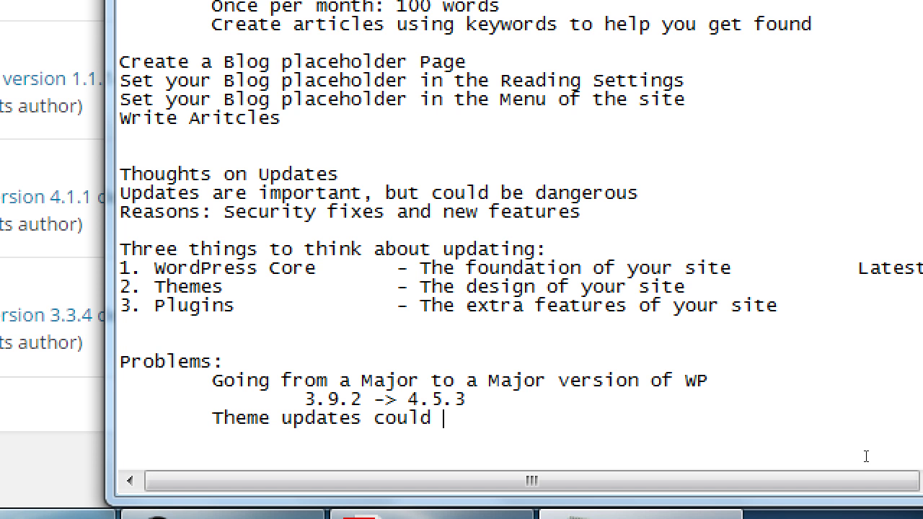
pyautogui.press('BackSpace')
pyautogui.press('BackSpace')
pyautogui.press('BackSpace')
pyautogui.press('BackSpace')
pyautogui.press('BackSpace')
pyautogui.press('BackSpace')
pyautogui.write('will ')
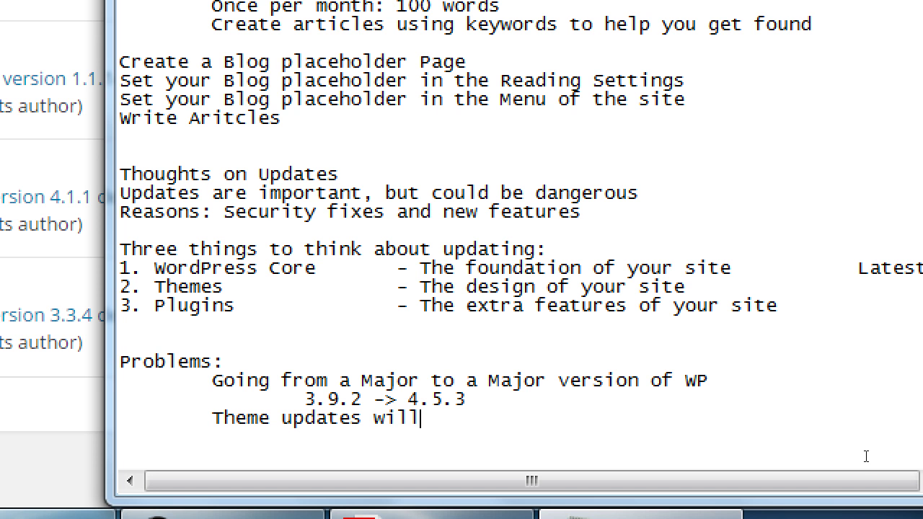
pyautogui.write('wipe ou')
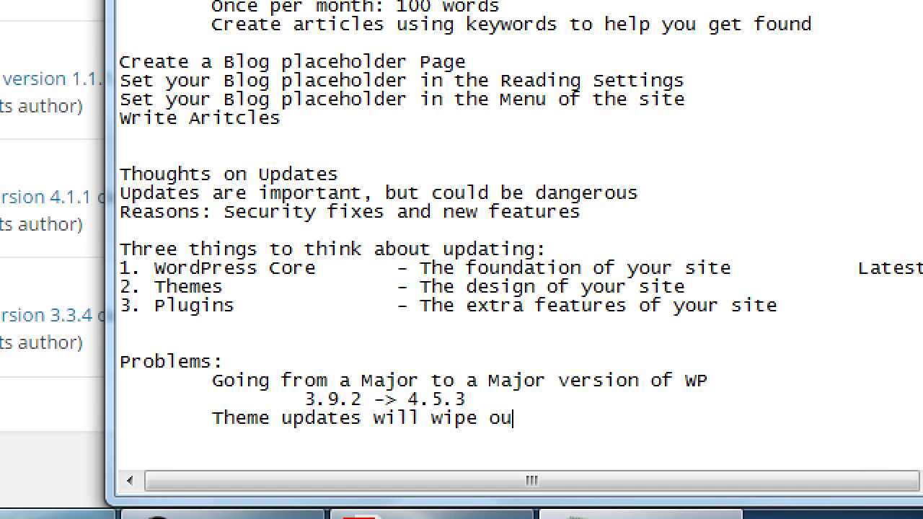
pyautogui.write('t your custm')
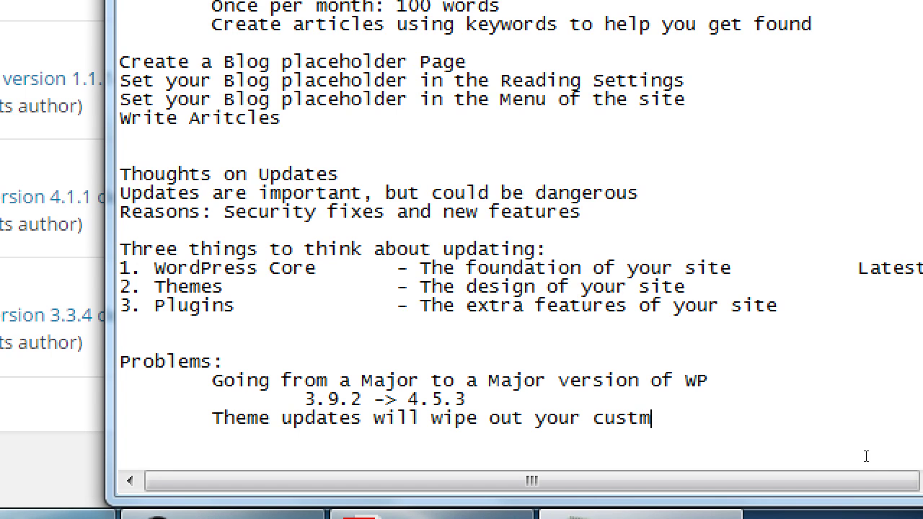
pyautogui.press('BackSpace')
pyautogui.write('ome code')
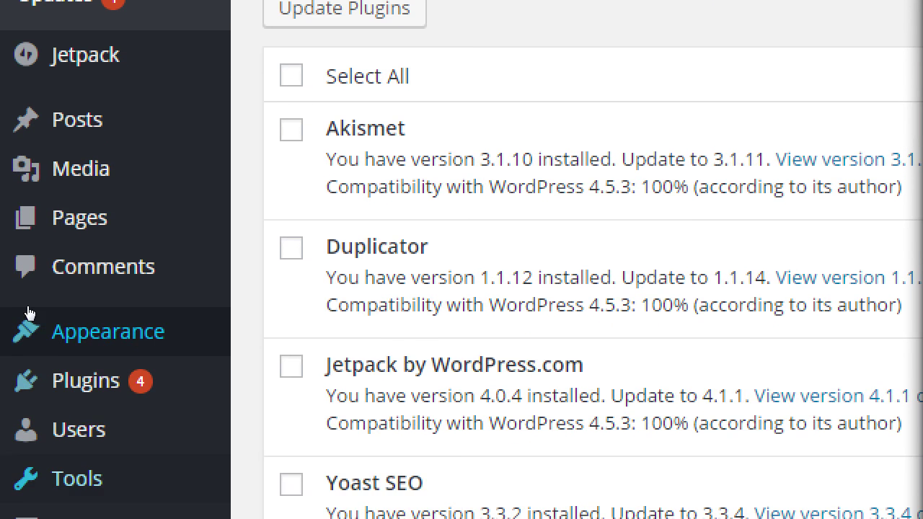
# Step: View the theme Editor entry under Appearance in the WordPress dashboard, and highlight the word "updates" in the theme problem in Notepad
pyautogui.moveTo(29, 310)
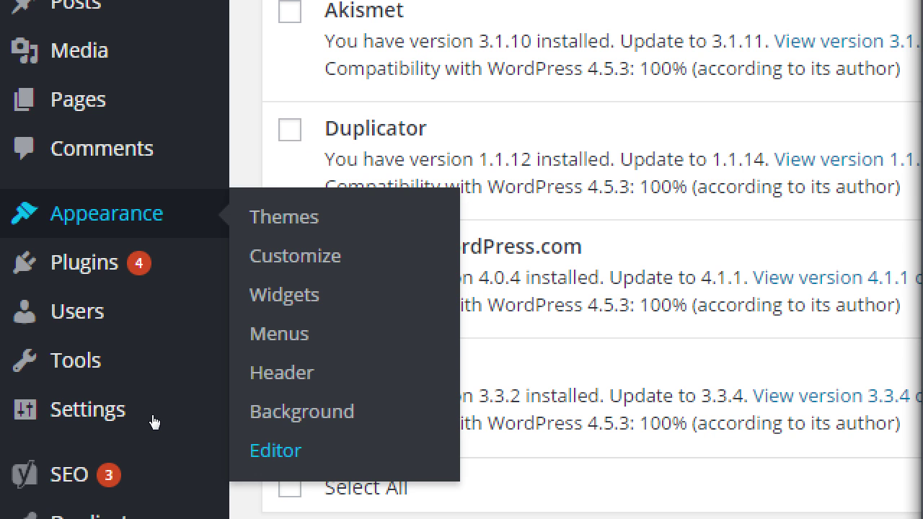
pyautogui.hotkey('alt', 'Tab')
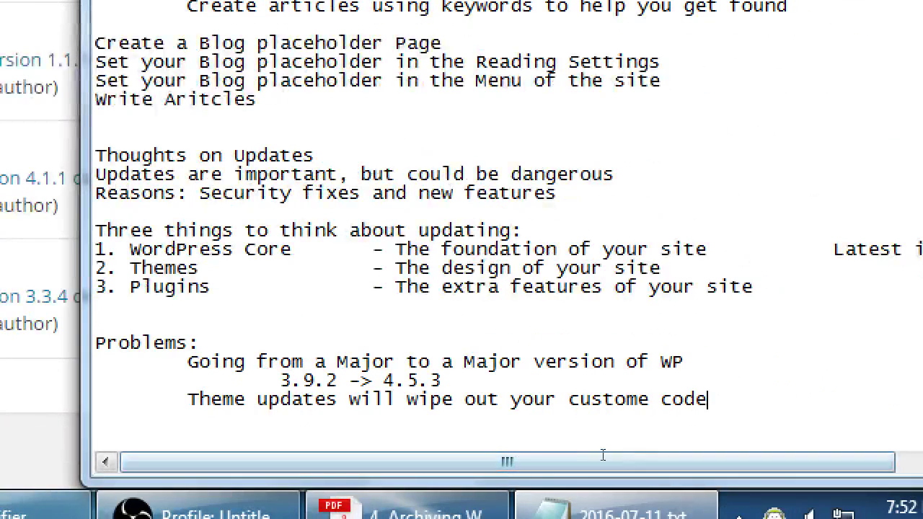
pyautogui.hotkey('ctrl', 'Left')
pyautogui.hotkey('ctrl', 'Left')
pyautogui.hotkey('ctrl', 'Left')
pyautogui.hotkey('ctrl', 'Left')
pyautogui.hotkey('ctrl', 'Left')
pyautogui.hotkey('ctrl', 'Left')
pyautogui.hotkey('ctrl', 'Left')
pyautogui.hotkey('ctrl', 'shift', 'Right')
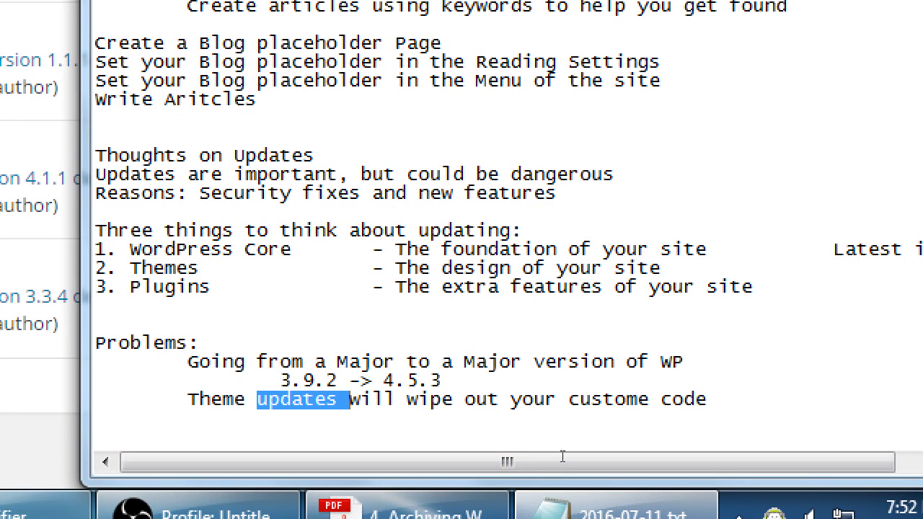
# Step: Correct the misspelled "custome" to "custom" in the theme updates line
pyautogui.press('End')
pyautogui.press('Left')
pyautogui.press('Left')
pyautogui.press('Left')
pyautogui.press('Left')
pyautogui.press('Left')
pyautogui.press('Left')
pyautogui.press('Left')
pyautogui.press('Right')
pyautogui.press('Delete')
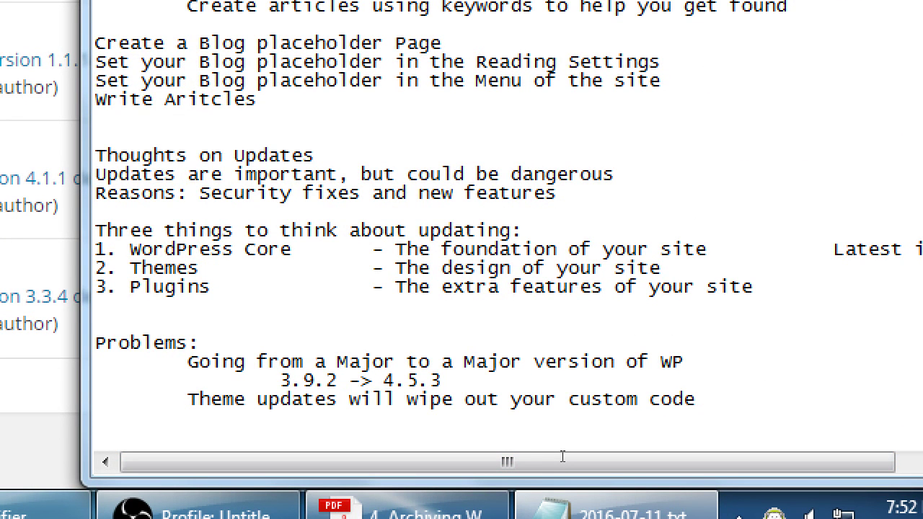
# Step: Add the double-indented sub-point "Use Child Themes to prevent this" below the theme updates line
pyautogui.press('End')
pyautogui.press('Return')
pyautogui.press('Tab')
pyautogui.press('Tab')
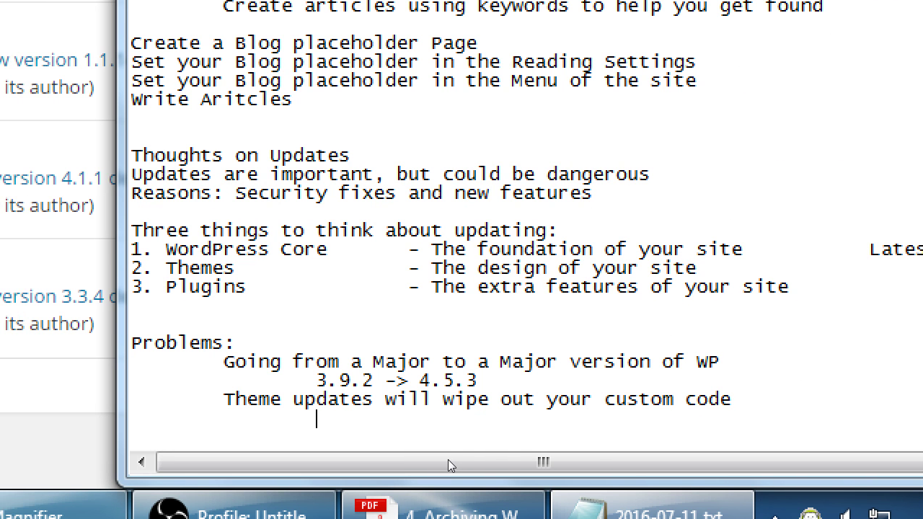
pyautogui.write('Use Child Themes to prevent this')
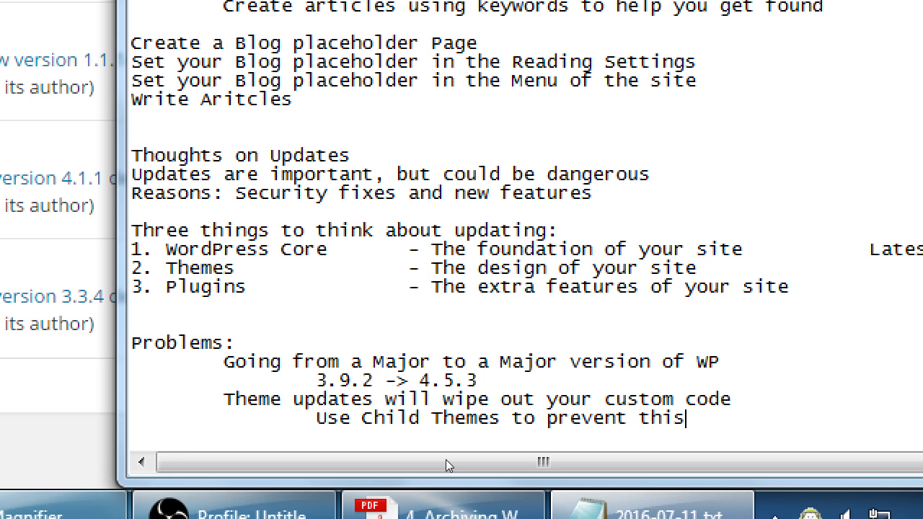
# Step: Add a second double-indented sub-point reading "Or the Custom CSS feature" below the Child Themes line
pyautogui.press('Return')
pyautogui.press('Tab')
pyautogui.press('Tab')
pyautogui.write('Or the Custo')
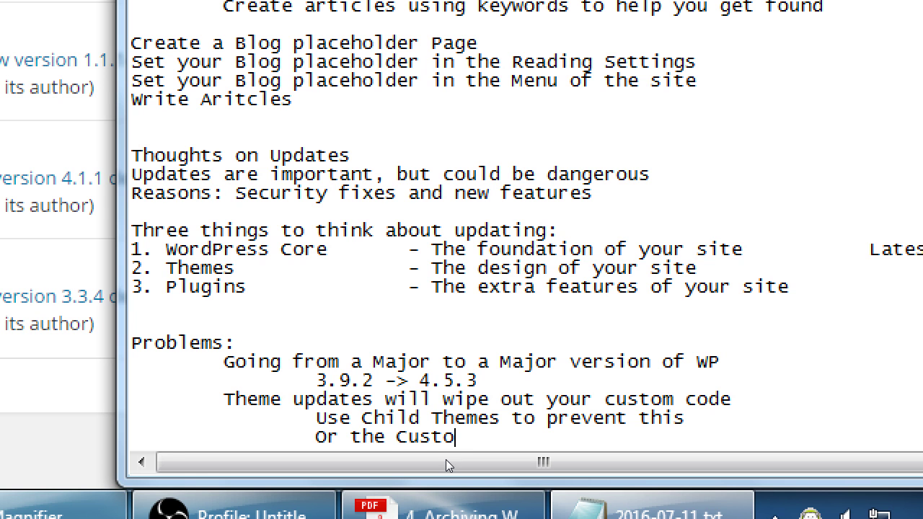
pyautogui.write('m CSS feature')
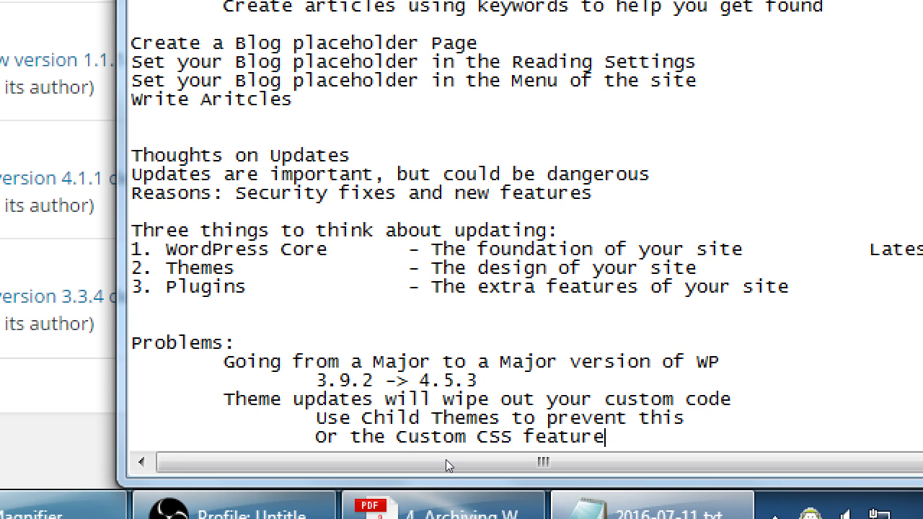
# Step: Extend the Custom CSS sub-point with "of JetPack or if you theme allows"
pyautogui.write(' of JetPack/')
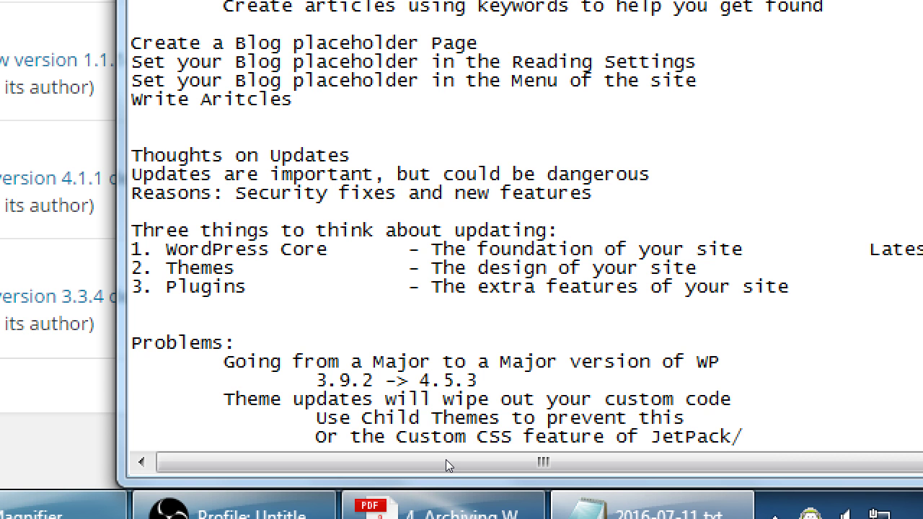
pyautogui.press('BackSpace')
pyautogui.write('or if you theme')
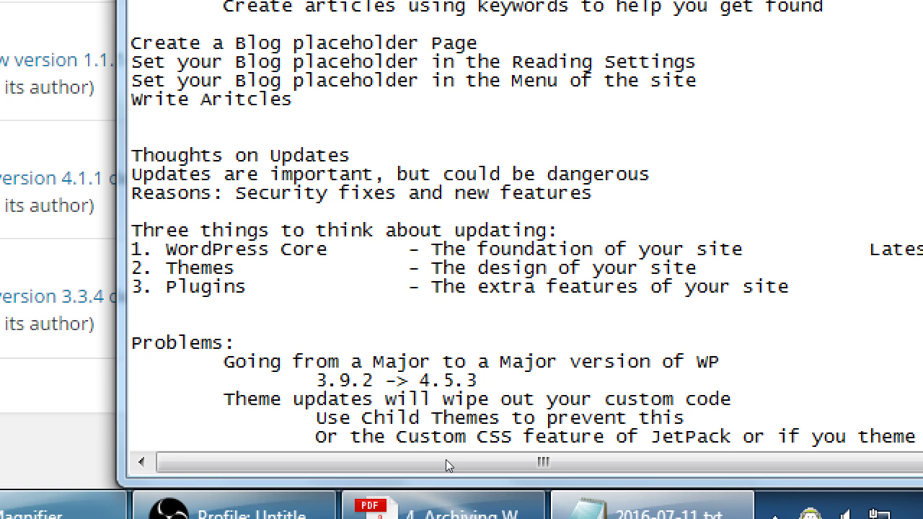
pyautogui.write(' allows')
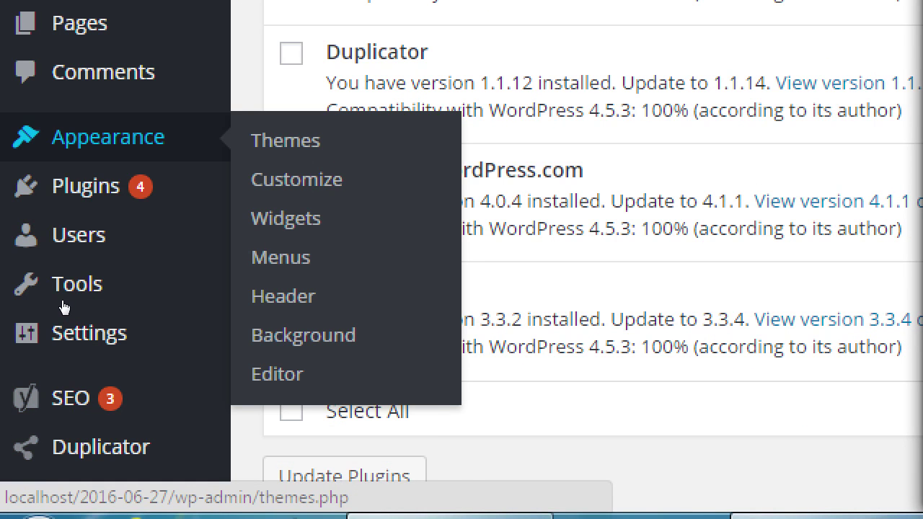
pyautogui.press('Tab')
pyautogui.press('Tab')
pyautogui.press('Tab')
pyautogui.press('Tab')
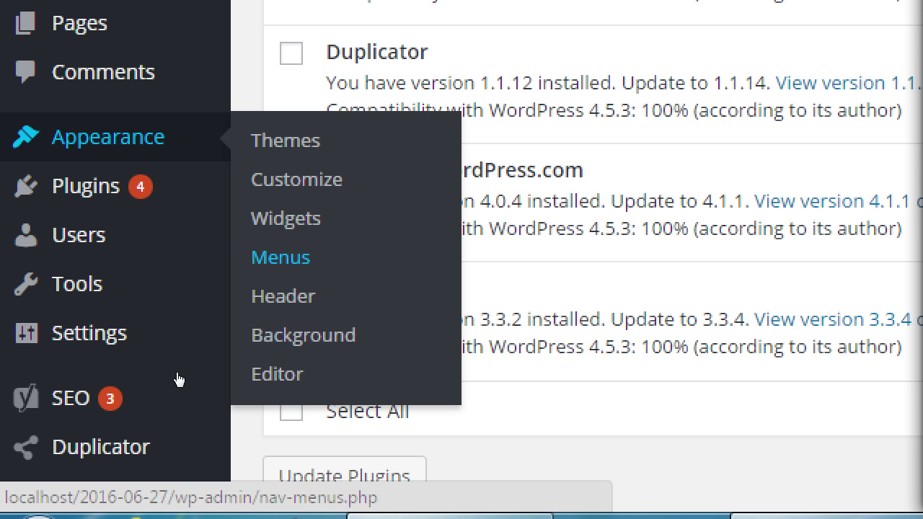
pyautogui.press('Tab')
pyautogui.press('Tab')
pyautogui.press('Tab')
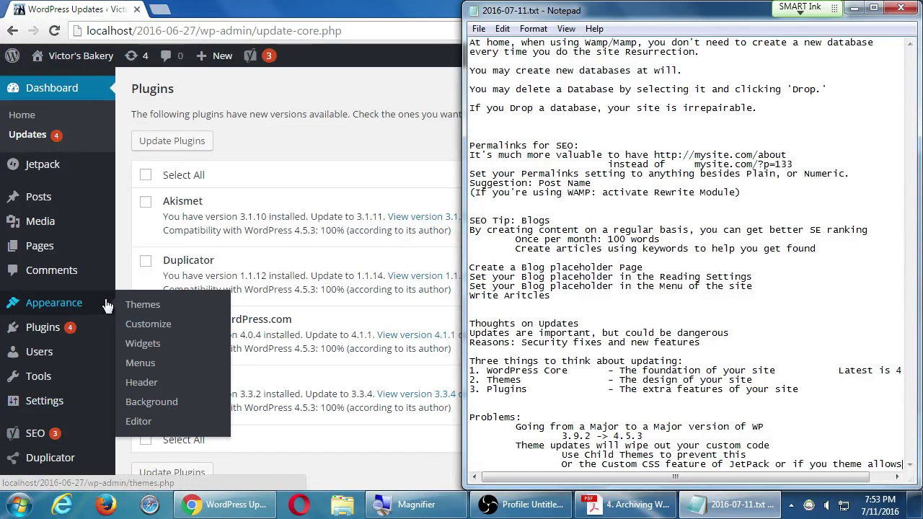
# Step: Open the theme Editor under Appearance in the WordPress dashboard and look through the Twenty Sixteen template files
pyautogui.click(148, 422)
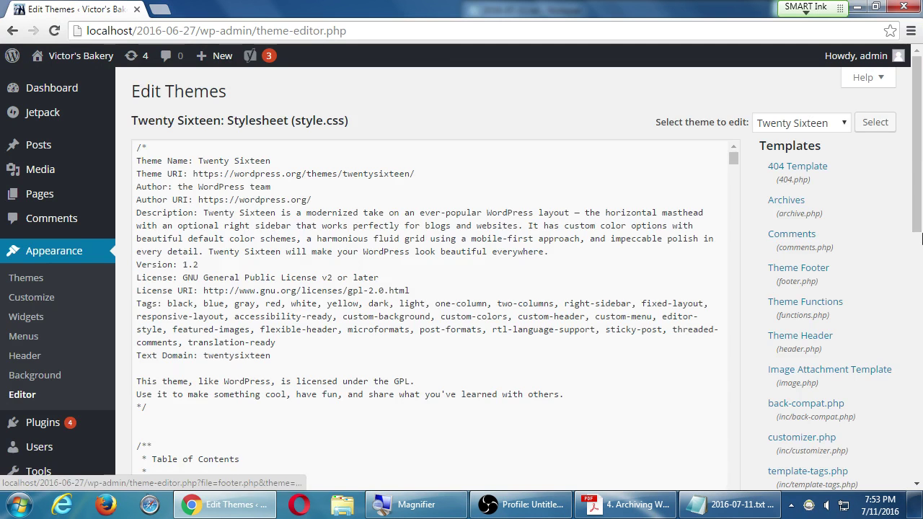
pyautogui.scroll(-4, 832, 288)
pyautogui.scroll(-3, 832, 291)
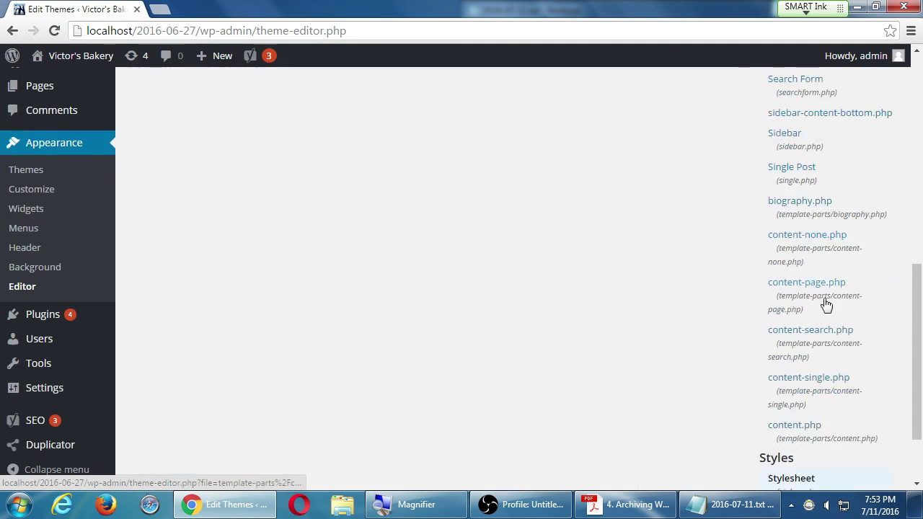
pyautogui.scroll(7, 769, 247)
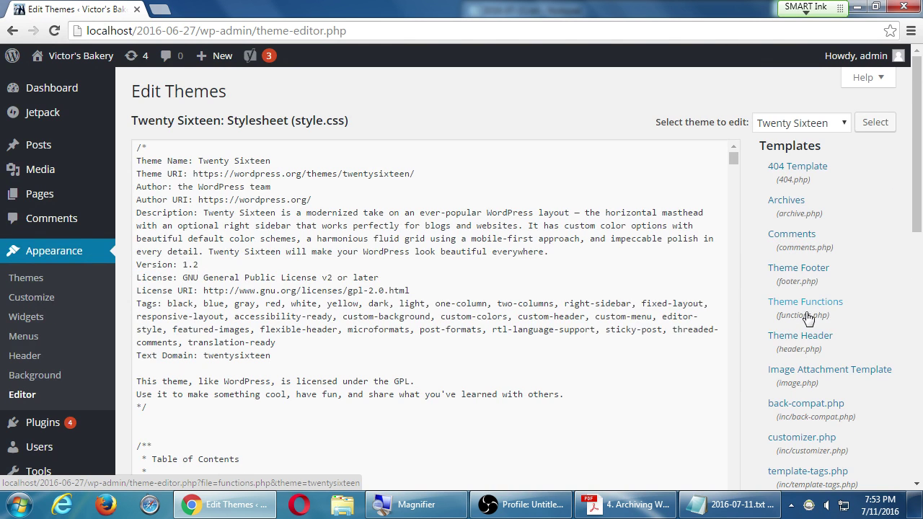
pyautogui.scroll(-5, 807, 314)
pyautogui.scroll(3, 809, 315)
pyautogui.scroll(2, 815, 318)
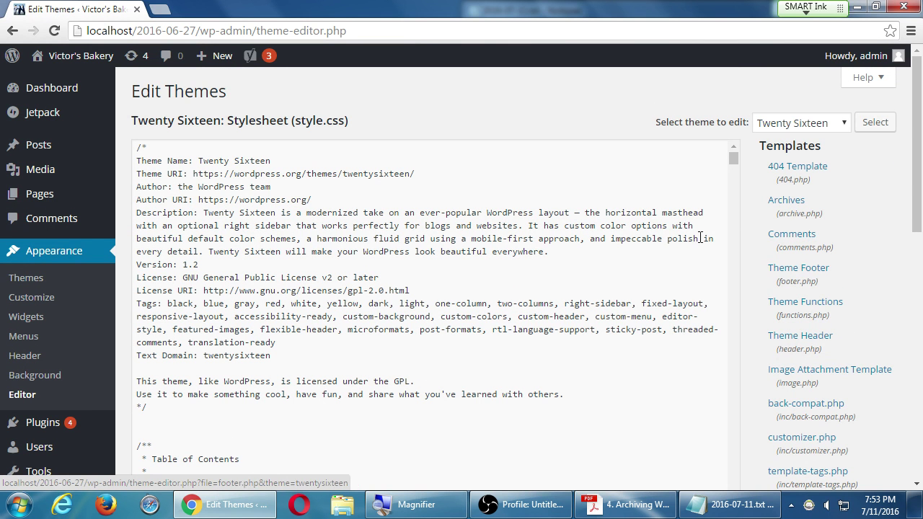
# Step: Switch to the 2016-07-11.txt notes in Notepad, maximize the window and magnify the screen
pyautogui.click(719, 509)
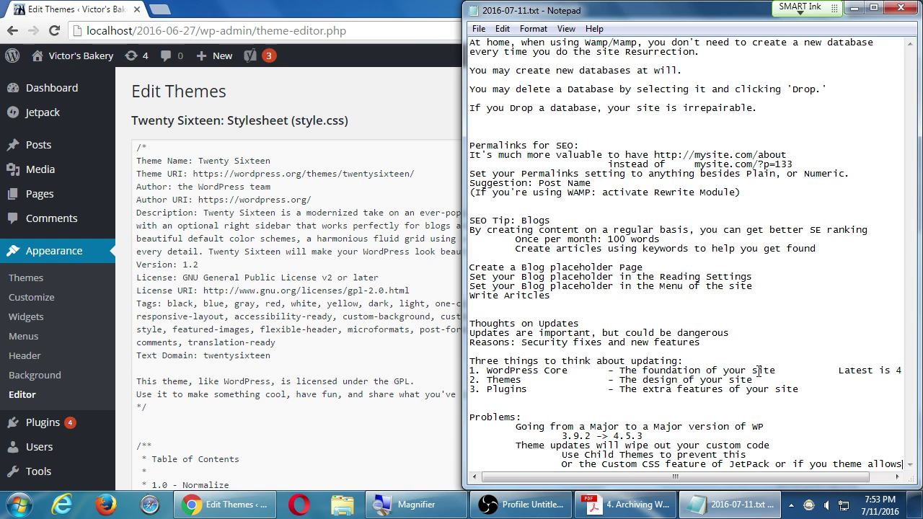
pyautogui.press('super+Up')
pyautogui.press('super+plus')
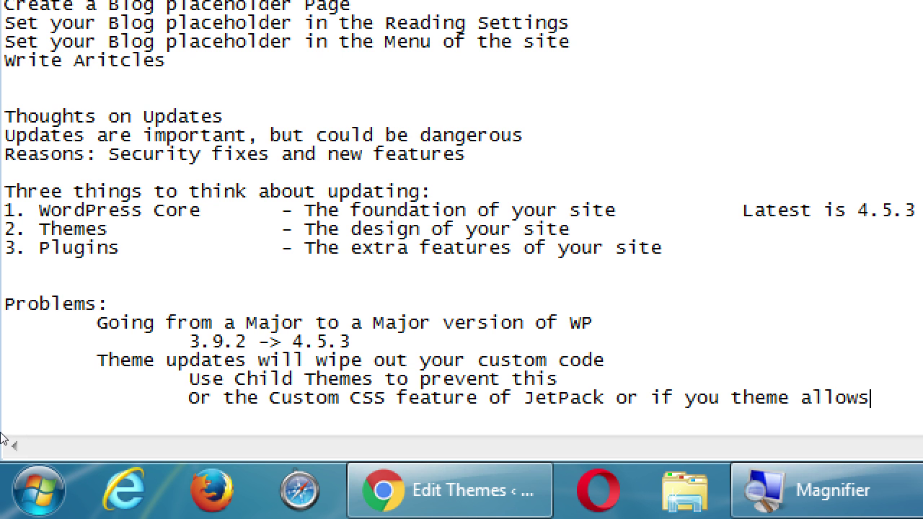
# Step: Highlight "Child Themes" in the sub-point below the theme updates line, and return the magnification to normal
pyautogui.press('Up')
pyautogui.press('Up')
pyautogui.press('Home')
pyautogui.press('Right')
pyautogui.press('Right')
pyautogui.press('Right')
pyautogui.press('Down')
pyautogui.hotkey('ctrl', 'Right')
pyautogui.hotkey('ctrl', 'Right')
pyautogui.hotkey('shift', 'Down')
pyautogui.hotkey('shift', 'ctrl', 'Right')
pyautogui.hotkey('shift', 'ctrl', 'Right')
pyautogui.hotkey('shift', 'Up')
pyautogui.hotkey('shift', 'Right')
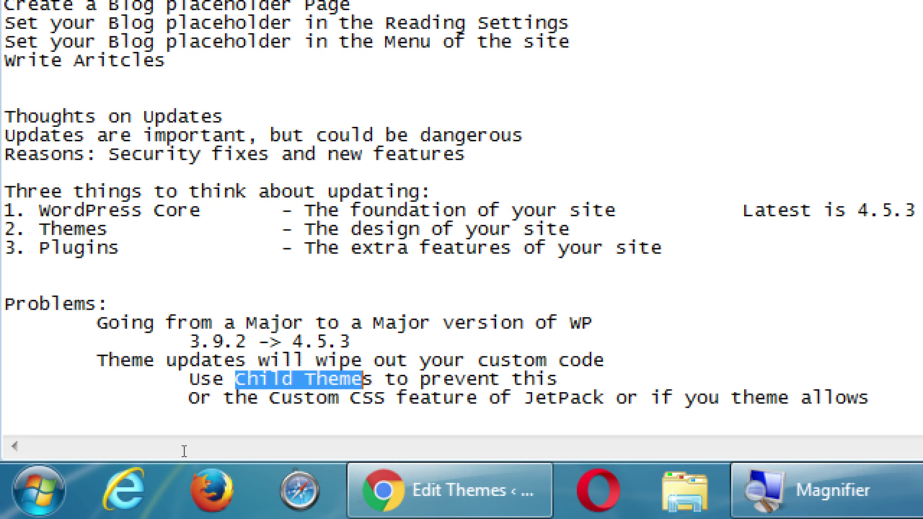
pyautogui.hotkey('shift', 'Right')
pyautogui.press('super+minus')
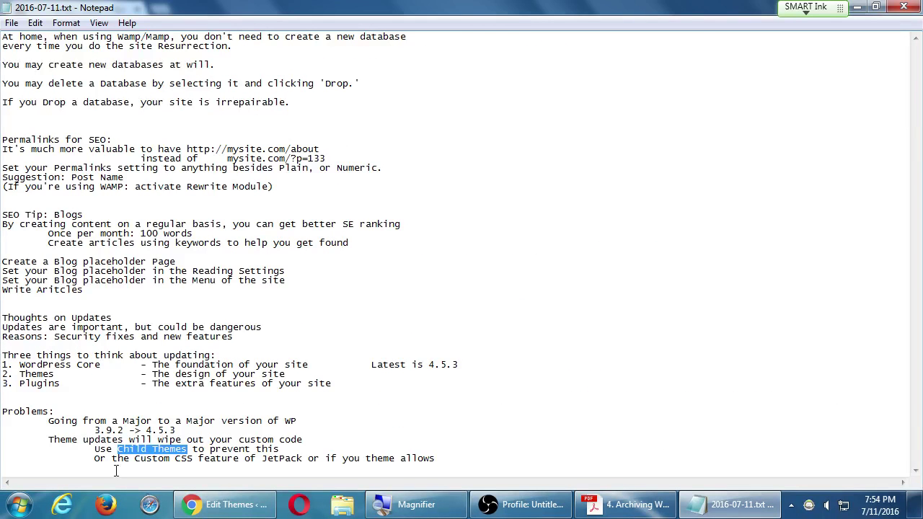
# Step: Search Google for "wordpress child theme" in a new Chrome tab and open the WordPress Codex Child Themes page
pyautogui.click(186, 515)
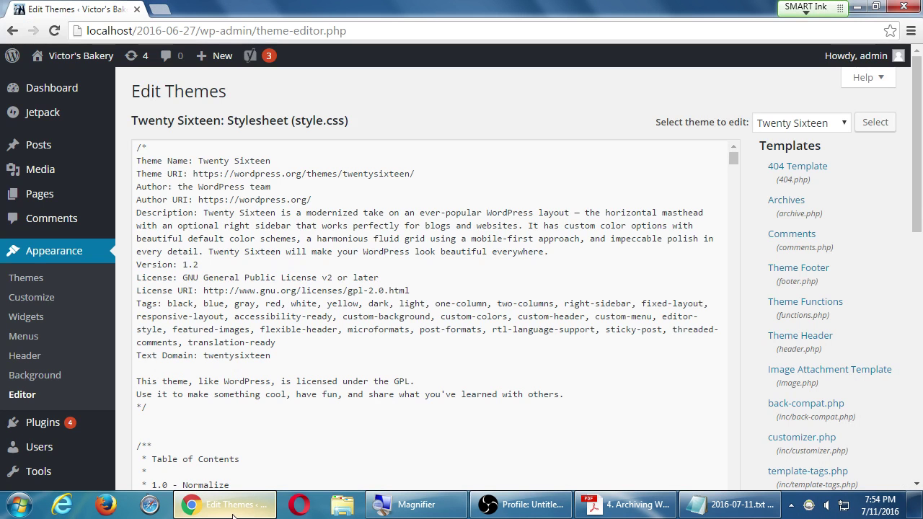
pyautogui.hotkey('ctrl', 't')
pyautogui.write('wordp')
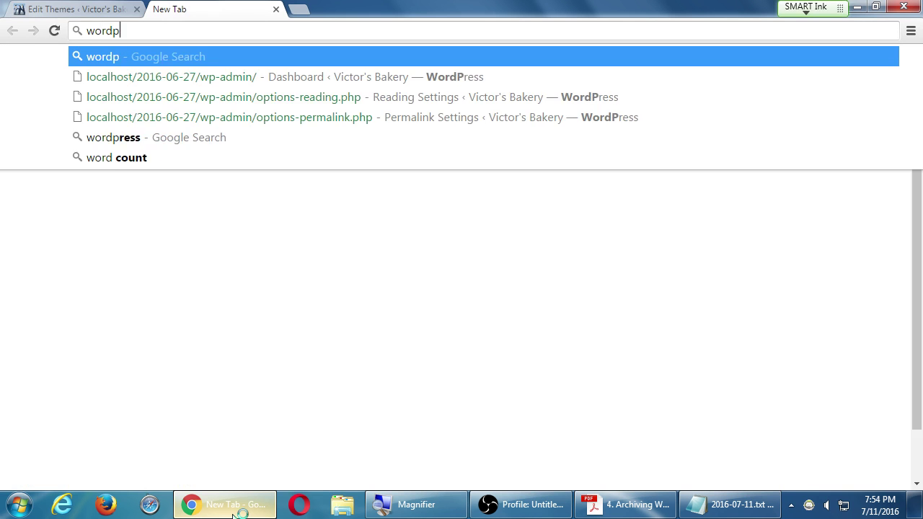
pyautogui.write('ress child theme')
pyautogui.press('Return')
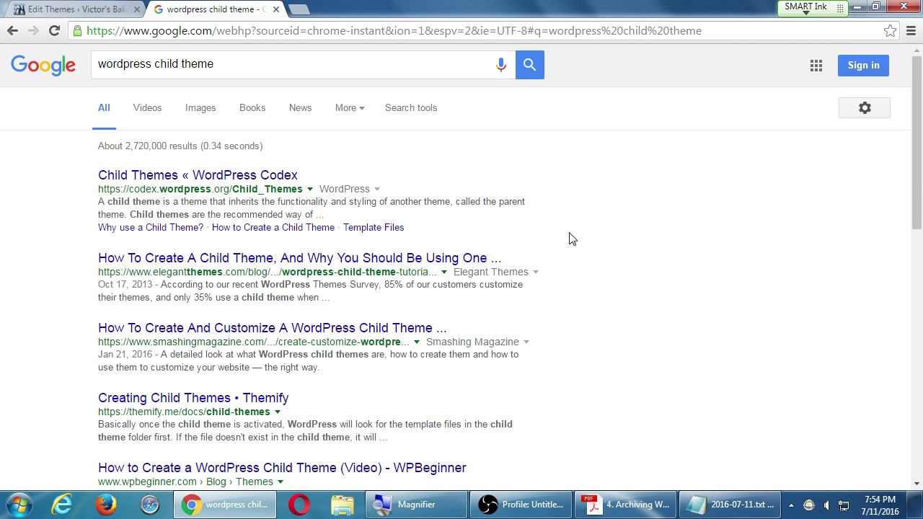
pyautogui.click(294, 178)
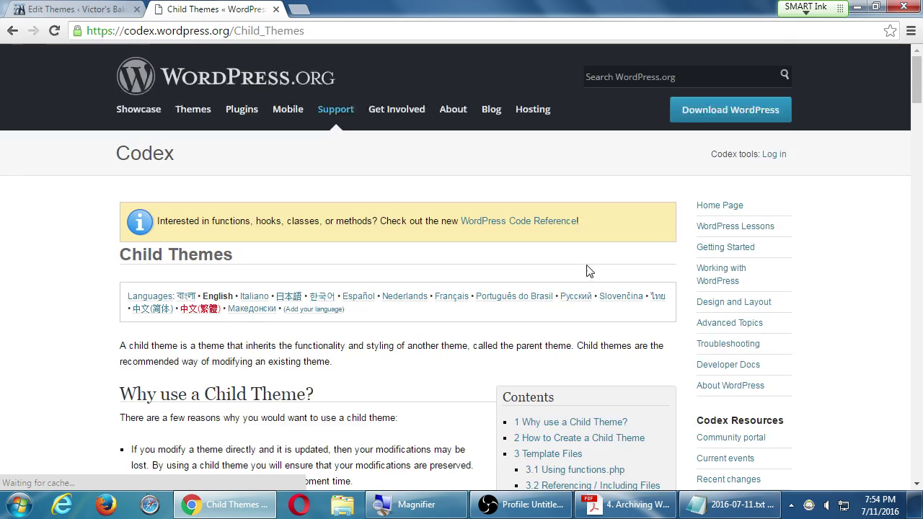
# Step: Examine the Codex Child Themes page, especially the reasons for using a child theme and how to create one
pyautogui.scroll(-2, 585, 270)
pyautogui.scroll(-7, 588, 268)
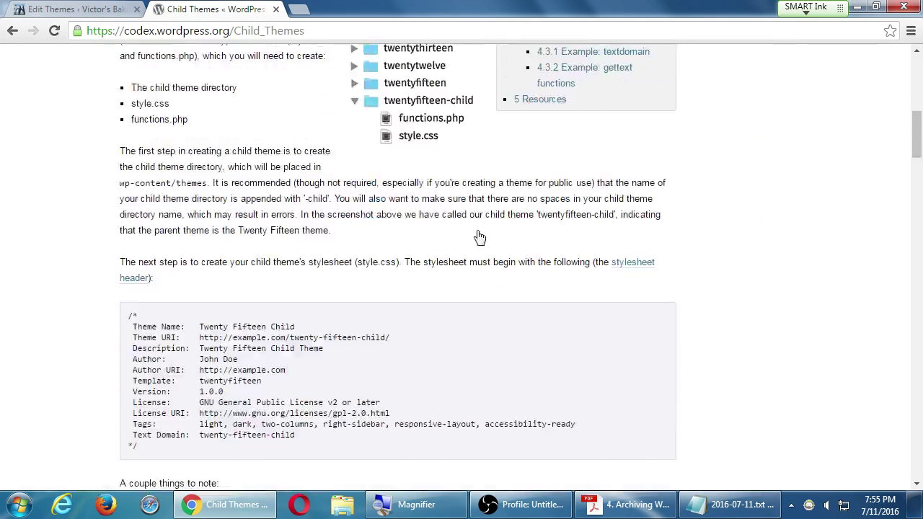
pyautogui.scroll(-20, 273, 206)
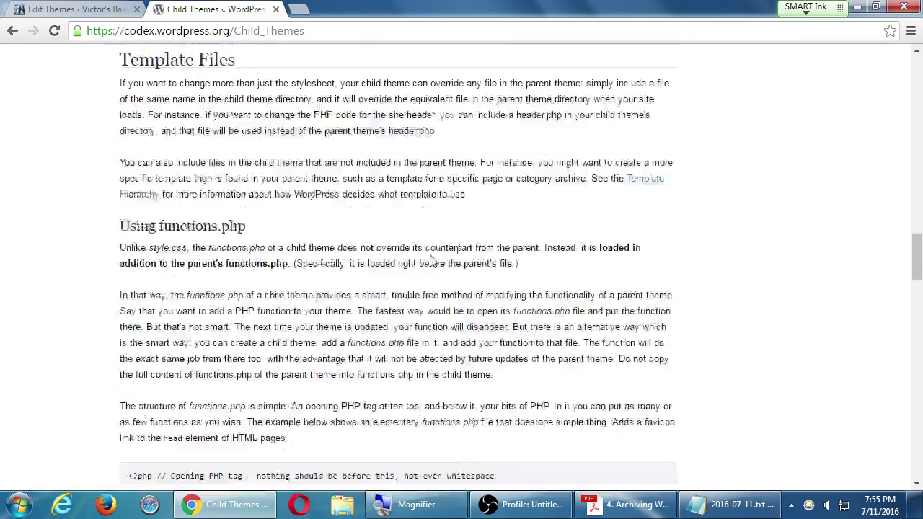
pyautogui.scroll(-5, 505, 265)
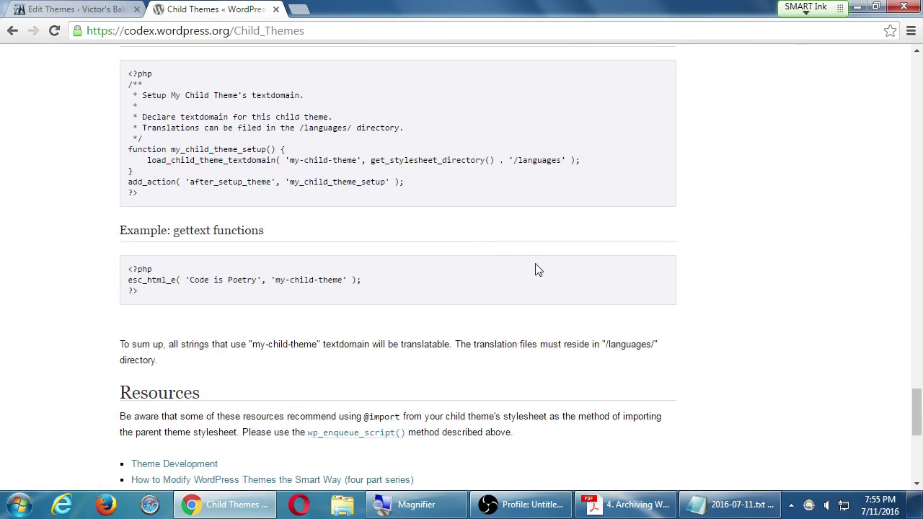
pyautogui.scroll(6, 613, 278)
pyautogui.scroll(20, 686, 286)
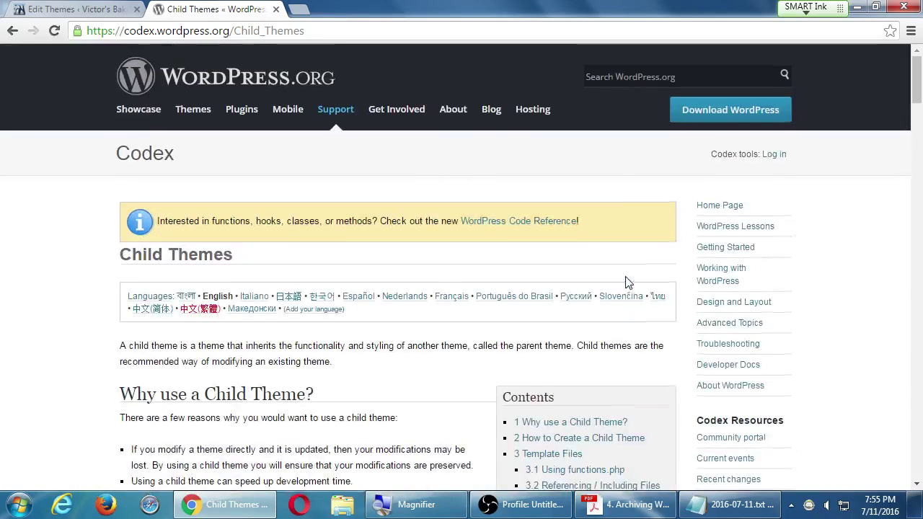
pyautogui.scroll(-1, 262, 340)
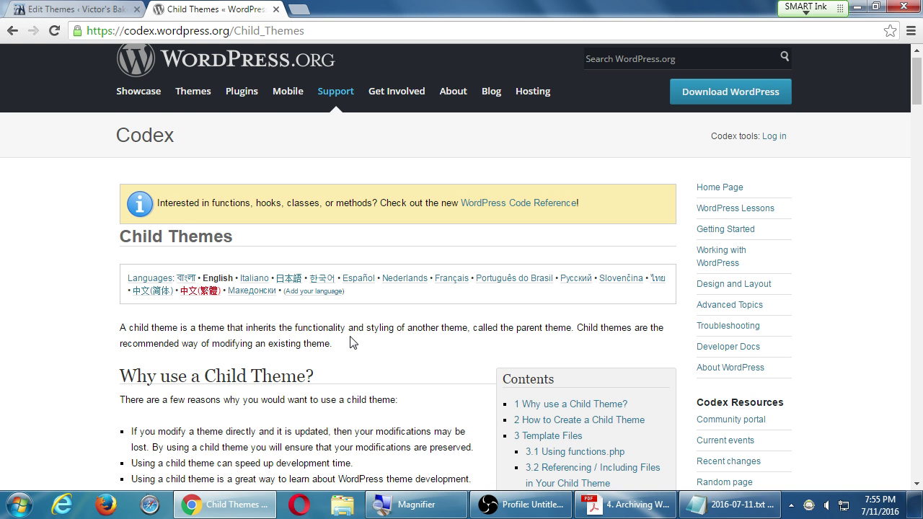
pyautogui.scroll(-2, 351, 345)
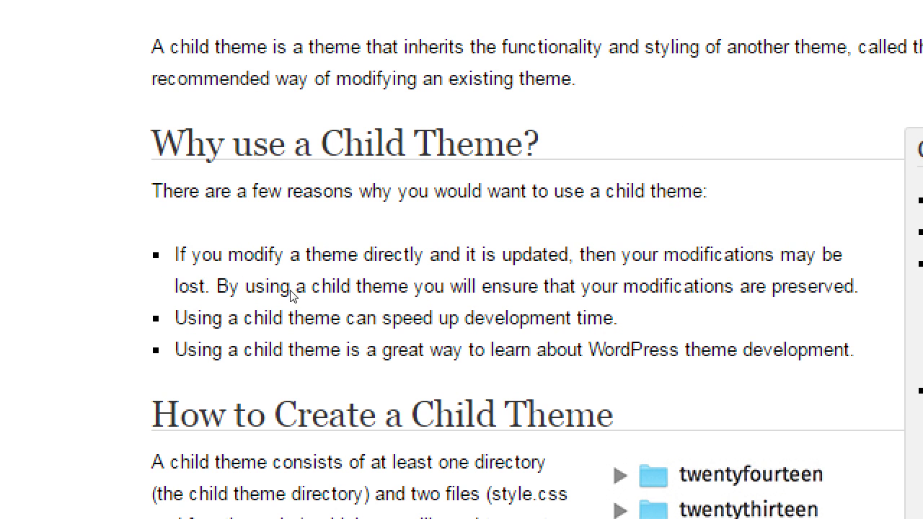
pyautogui.press('super+minus')
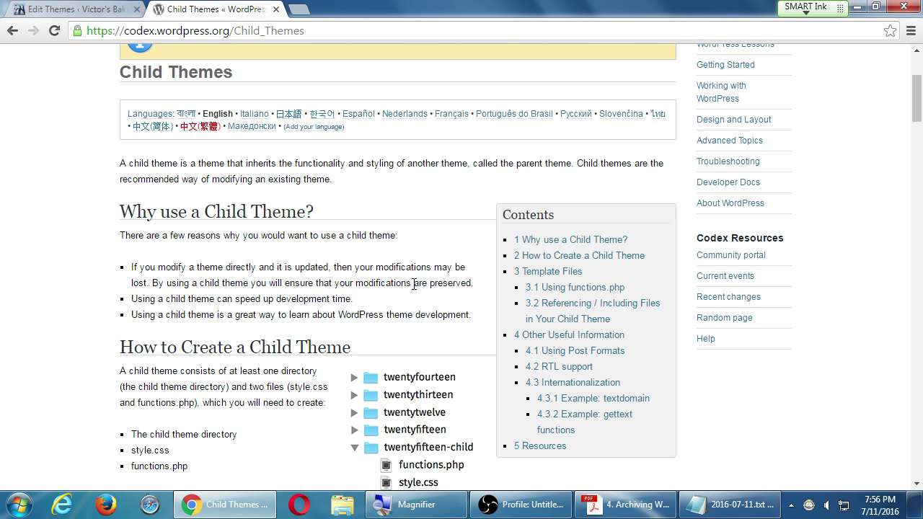
pyautogui.scroll(-2, 353, 284)
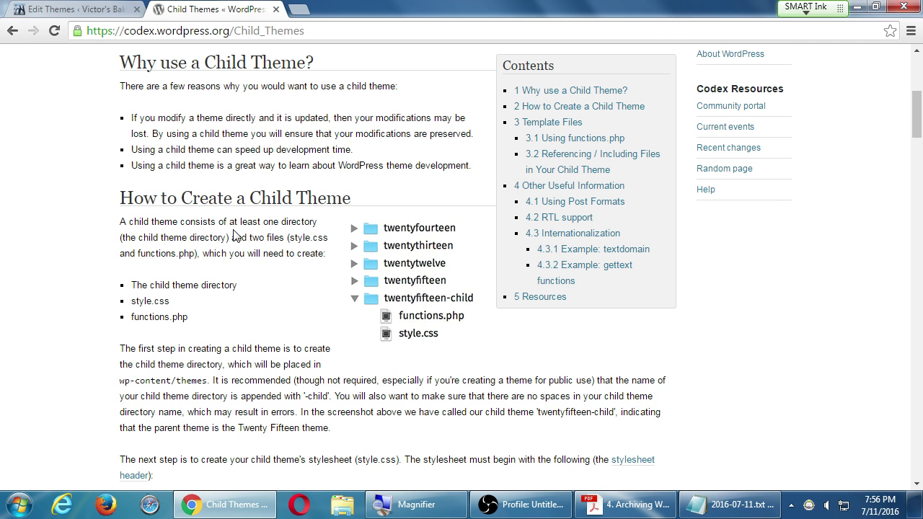
# Step: In Notepad, add the double-indented line "(be on the look out for Themes that INCLUDE a child theme)" below the Child Themes sub-point
pyautogui.click(723, 509)
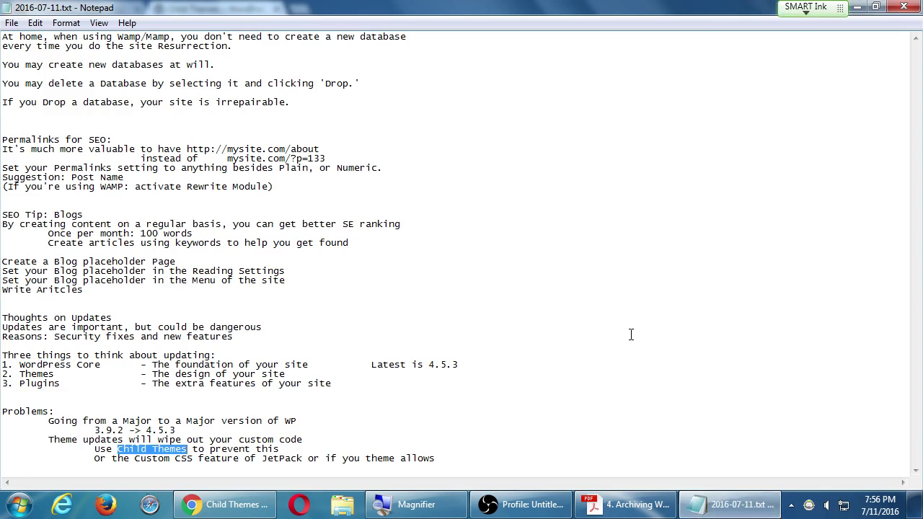
pyautogui.press('super+plus')
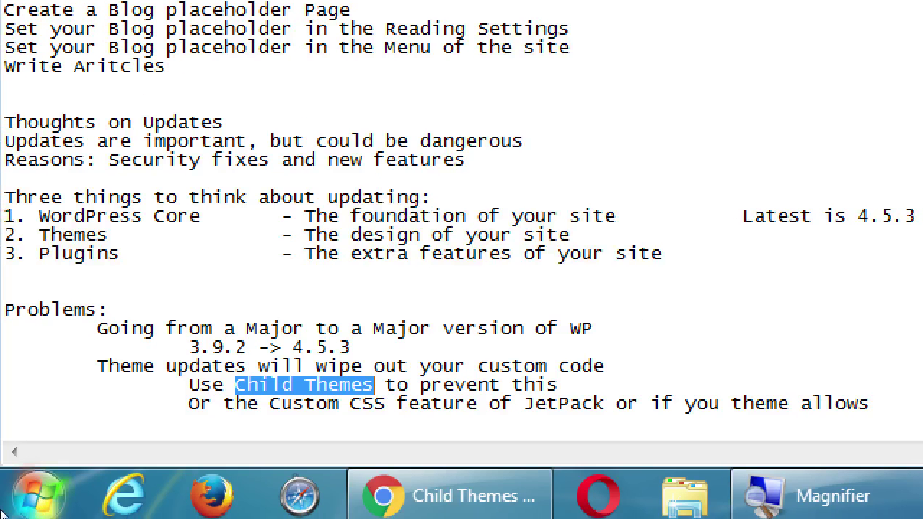
pyautogui.press('End')
pyautogui.press('Return')
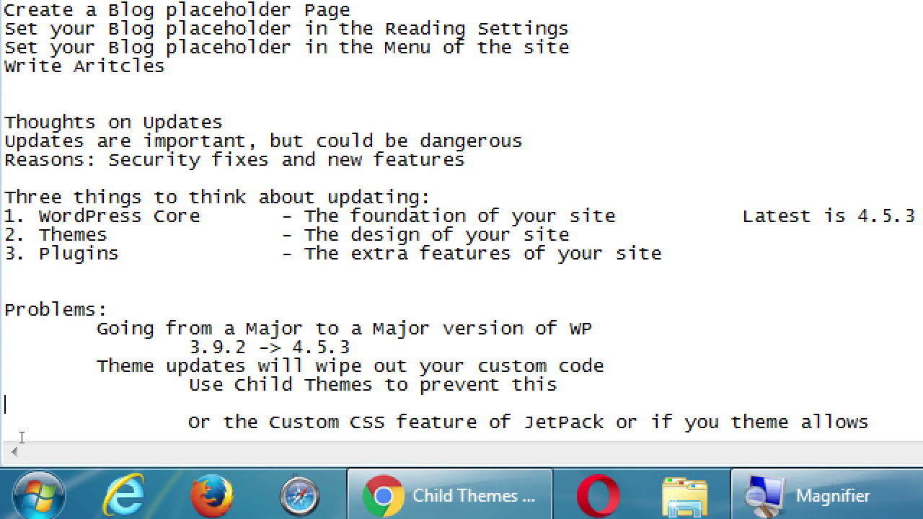
pyautogui.press('Tab')
pyautogui.press('Tab')
pyautogui.write('(be on the')
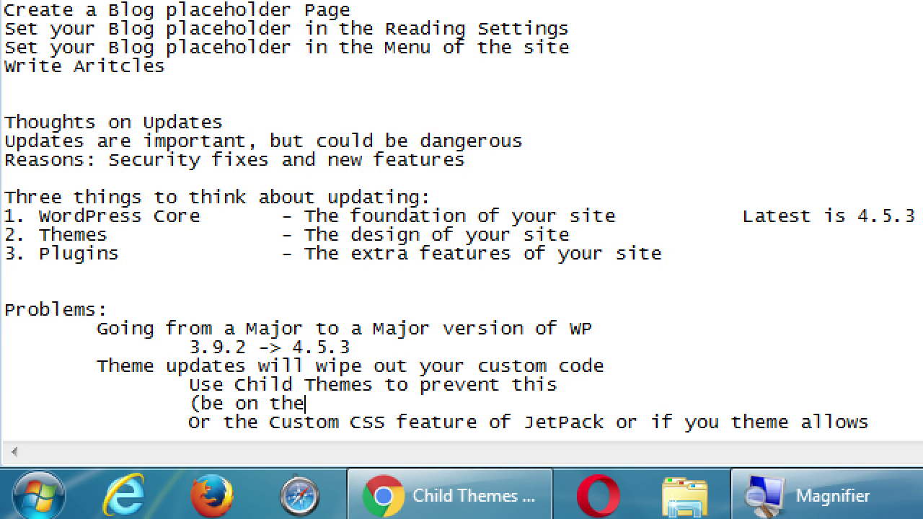
pyautogui.write(' look out for T')
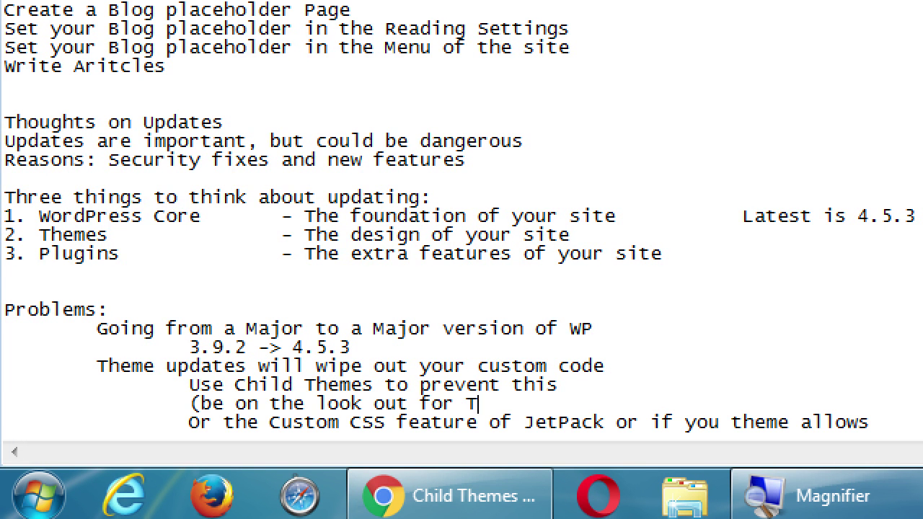
pyautogui.write('hemes that INCLUDE')
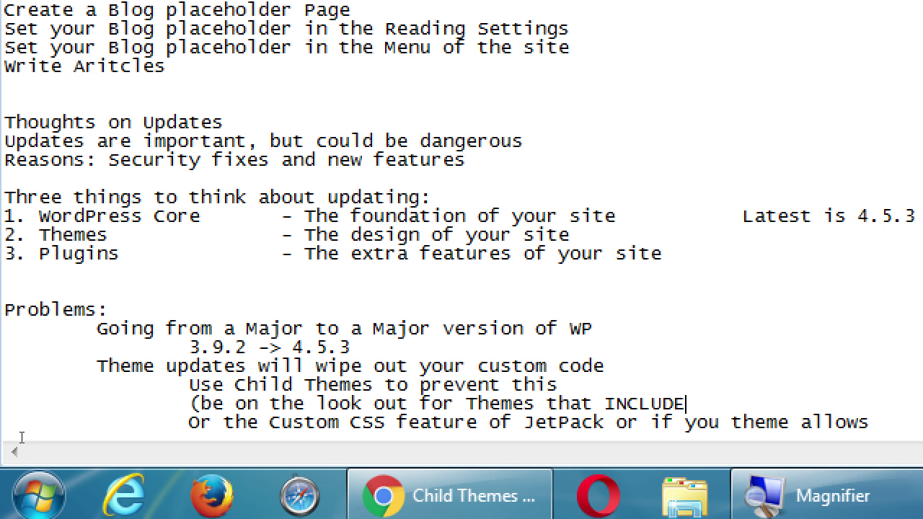
pyautogui.write(' a child theme)')
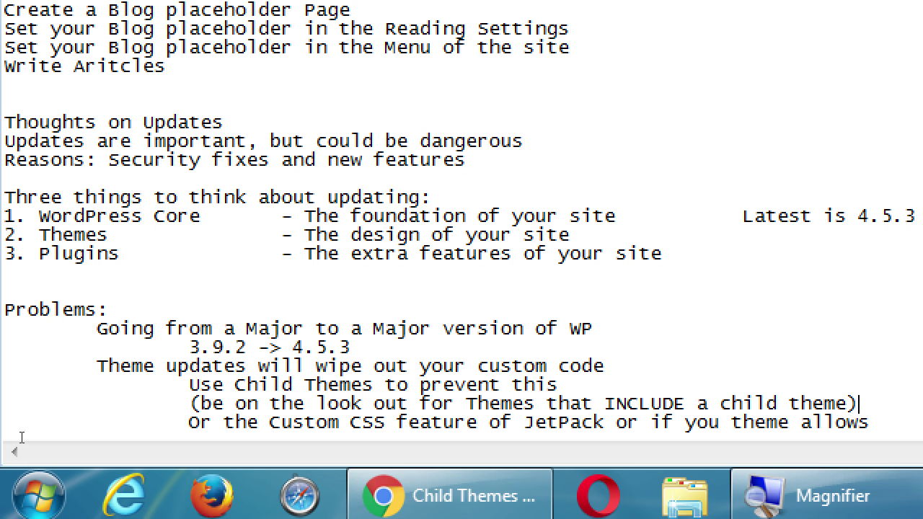
# Step: Add three line breaks at the end of the notes
pyautogui.hotkey('ctrl', 'End')
pyautogui.press('Return')
pyautogui.press('Return')
pyautogui.press('Return')
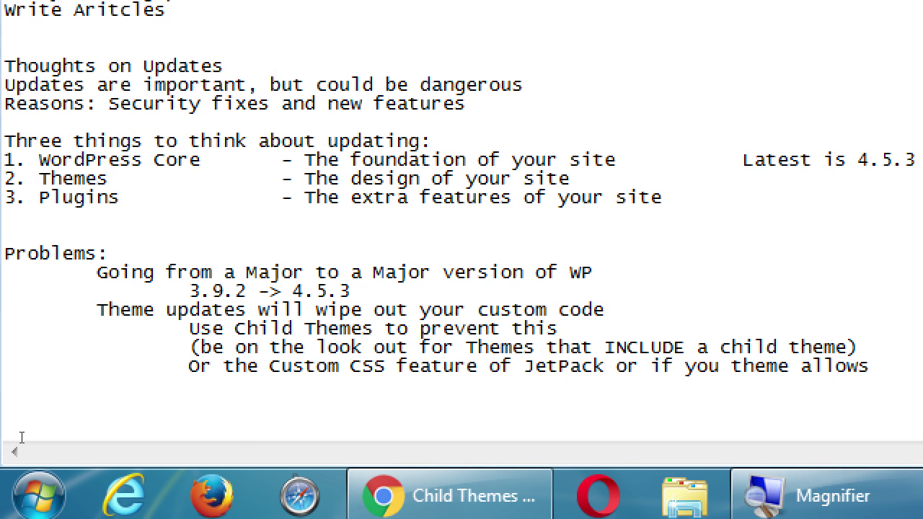
# Step: In Chrome, review the Codex instructions for creating a child theme and return to the Edit Themes page
pyautogui.hotkey('alt', 'Tab')
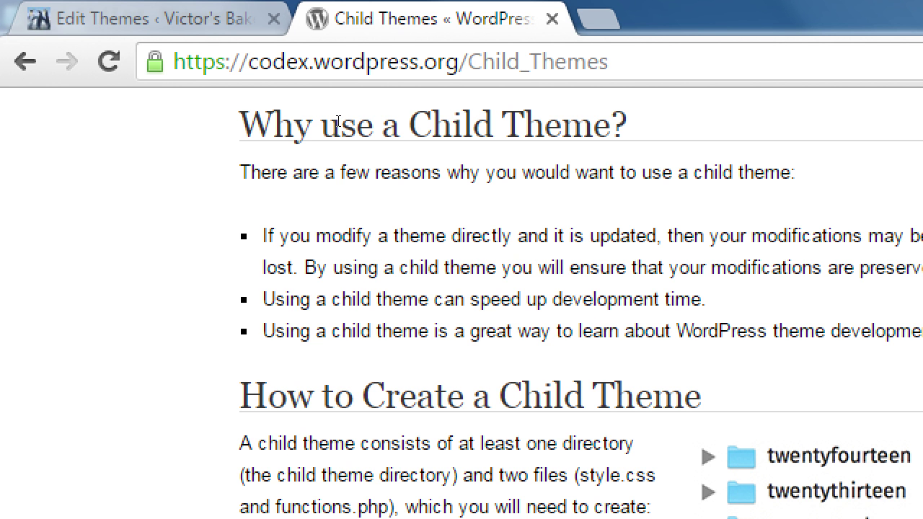
pyautogui.scroll(-8, 337, 123)
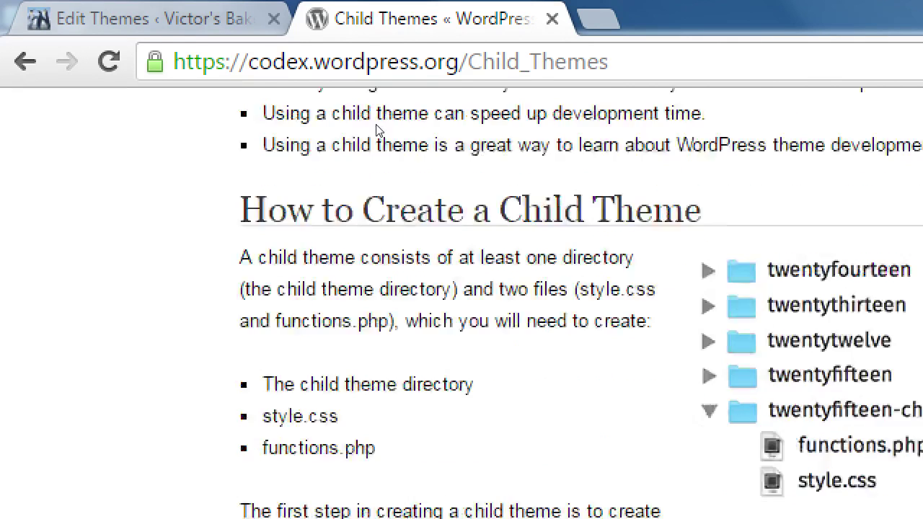
pyautogui.scroll(2, 428, 173)
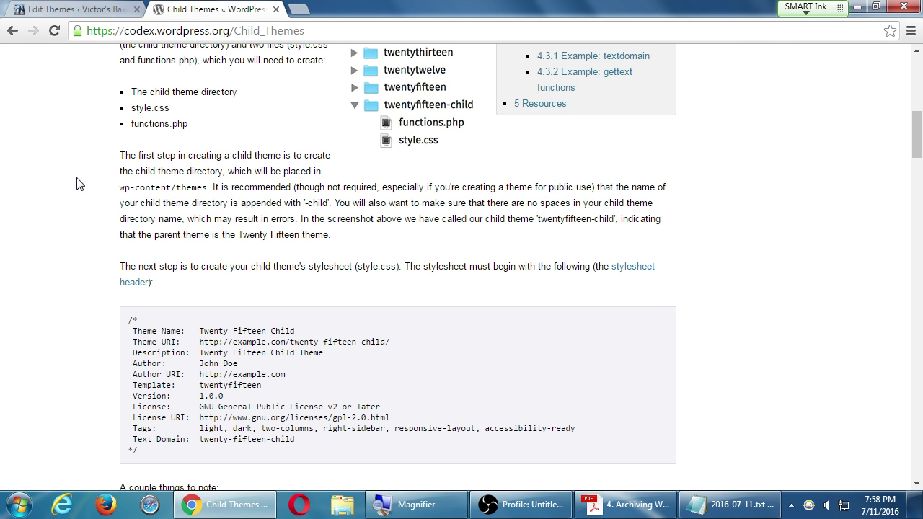
pyautogui.hotkey('ctrl', 'shift', 'Tab')
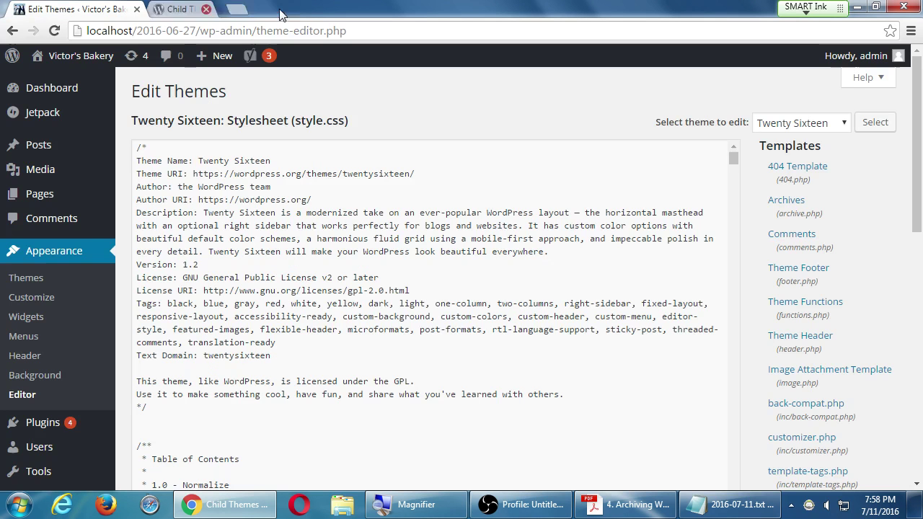
# Step: In Notepad, add the single-indented line "Confirm that the Plugin update is compatible with your current version of WP" at the end of the Problems list
pyautogui.click(761, 509)
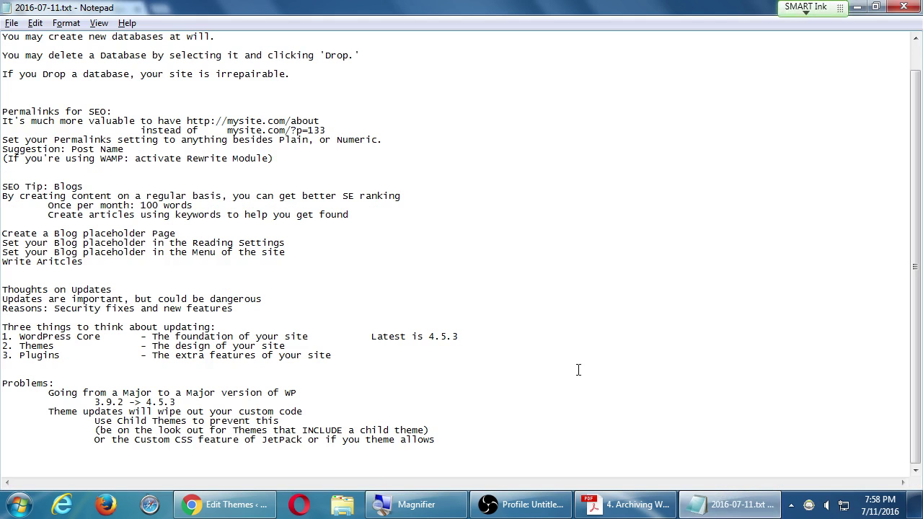
pyautogui.press('super+plus')
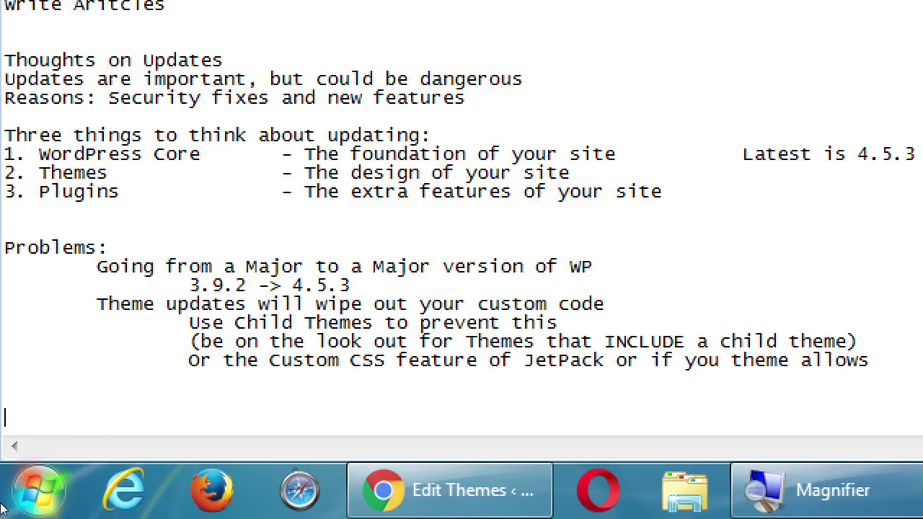
pyautogui.press('Up')
pyautogui.press('Up')
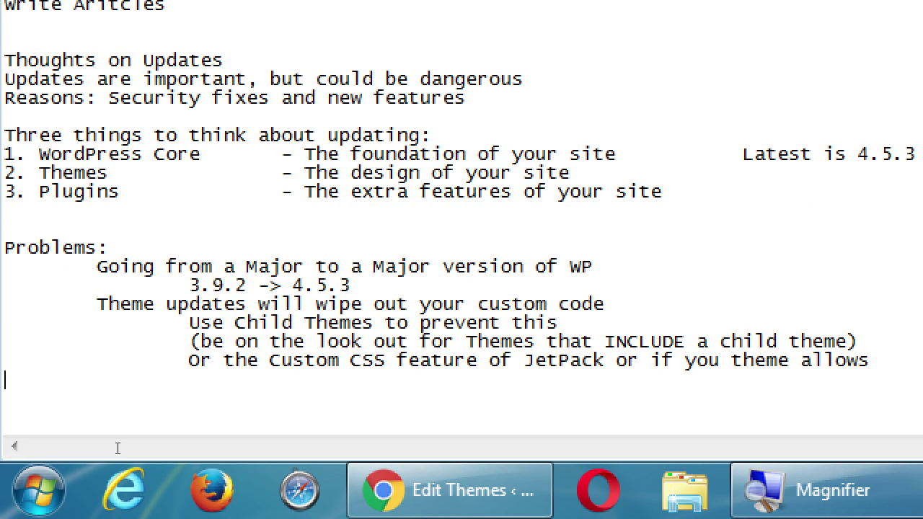
pyautogui.press('Tab')
pyautogui.write('Confirm that the p')
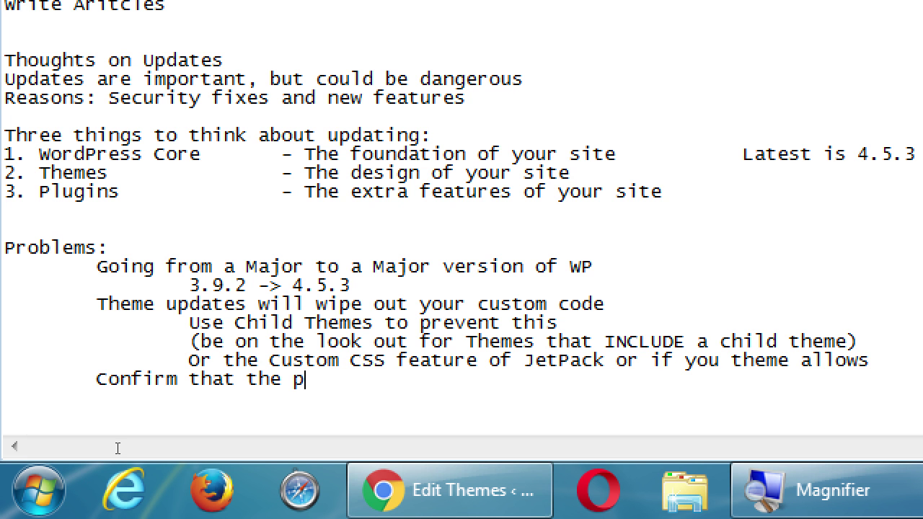
pyautogui.write('plu')
pyautogui.press('BackSpace')
pyautogui.press('BackSpace')
pyautogui.press('BackSpace')
pyautogui.press('BackSpace')
pyautogui.write('Plugin upd')
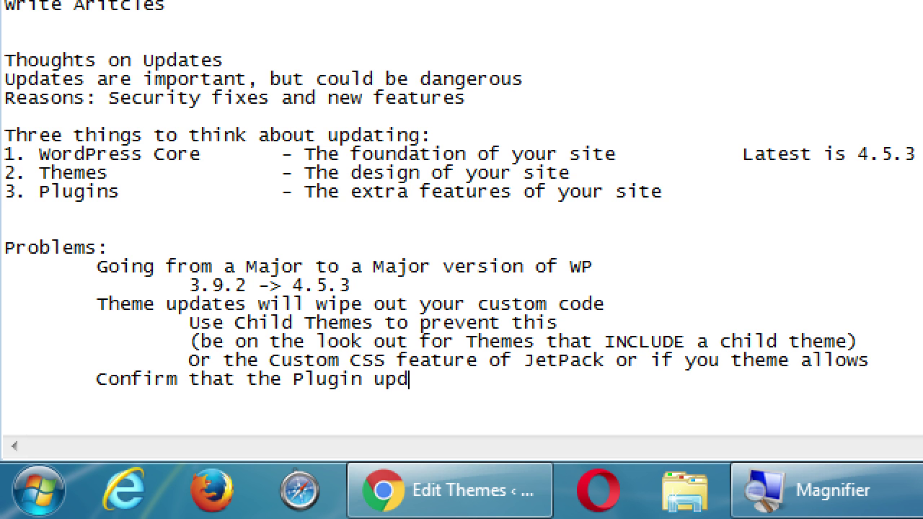
pyautogui.write('ate is comatb')
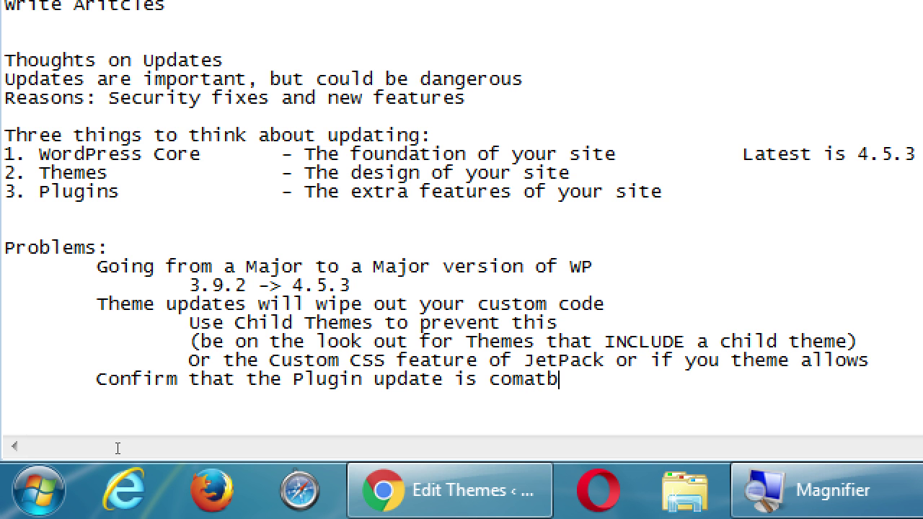
pyautogui.write('il')
pyautogui.press('BackSpace')
pyautogui.press('BackSpace')
pyautogui.press('BackSpace')
pyautogui.write('ible with your current')
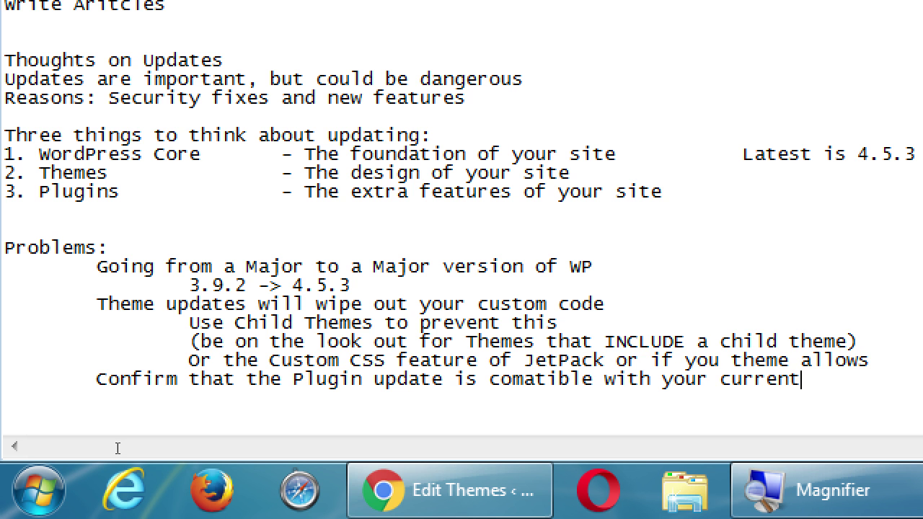
pyautogui.write(' version of')
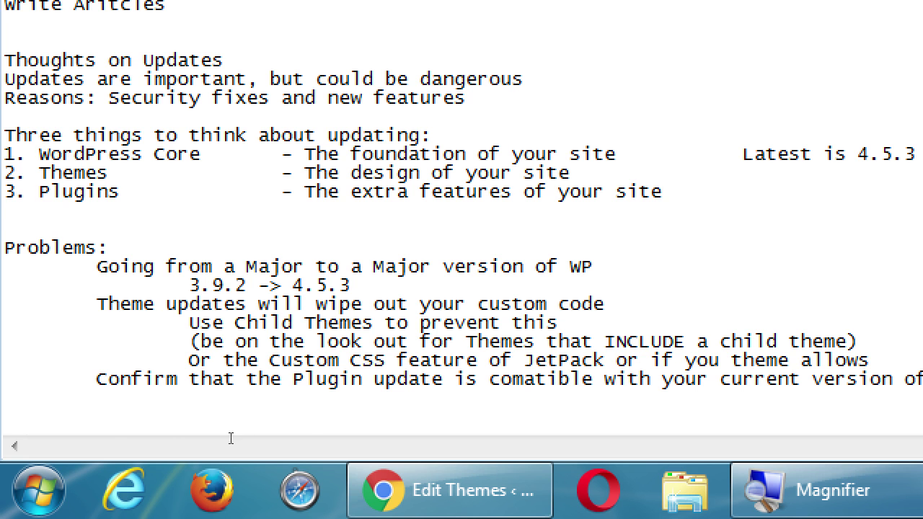
pyautogui.write(' WP')
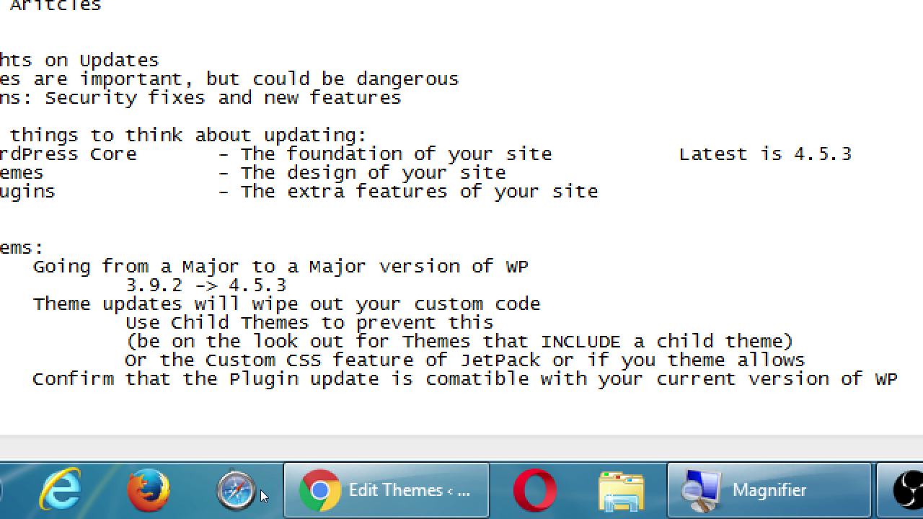
pyautogui.write('p')
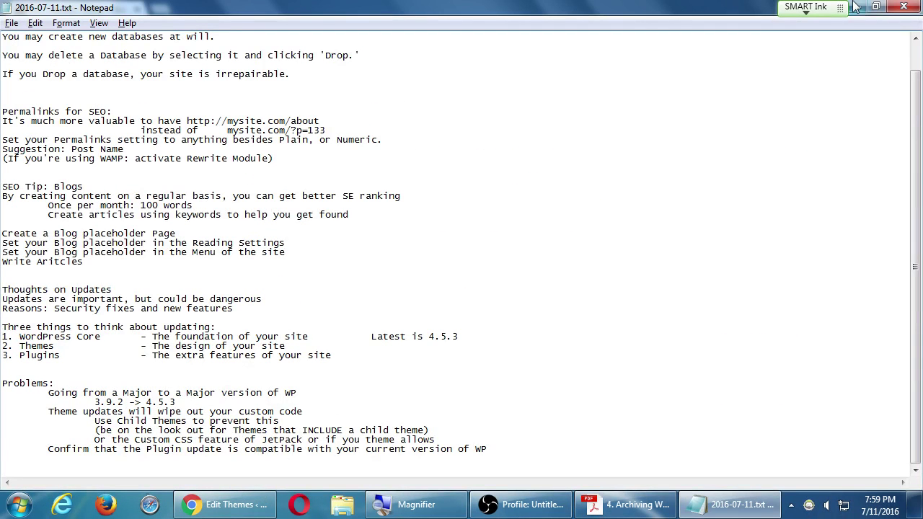
# Step: In Chrome, open the site's installed plugins and its WordPress Updates page, and examine each plugin's compatibility with the WordPress version
pyautogui.click(855, 6)
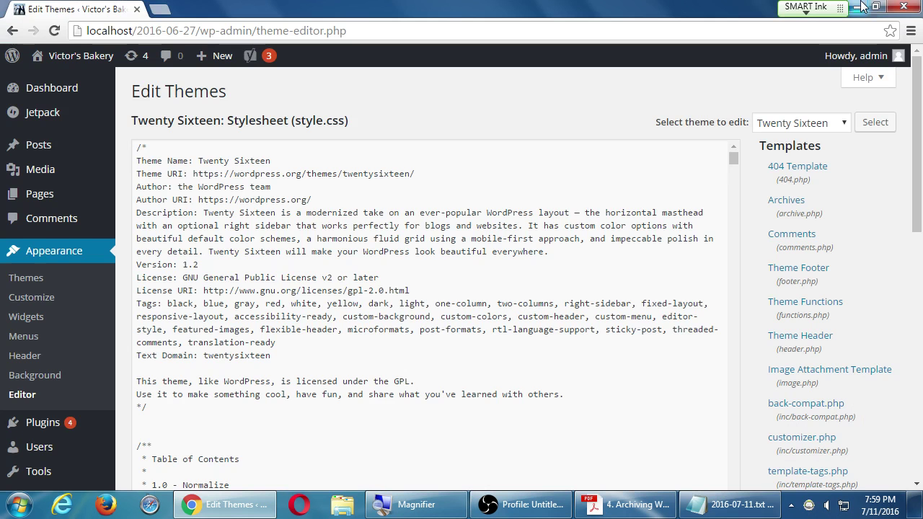
pyautogui.click(55, 424)
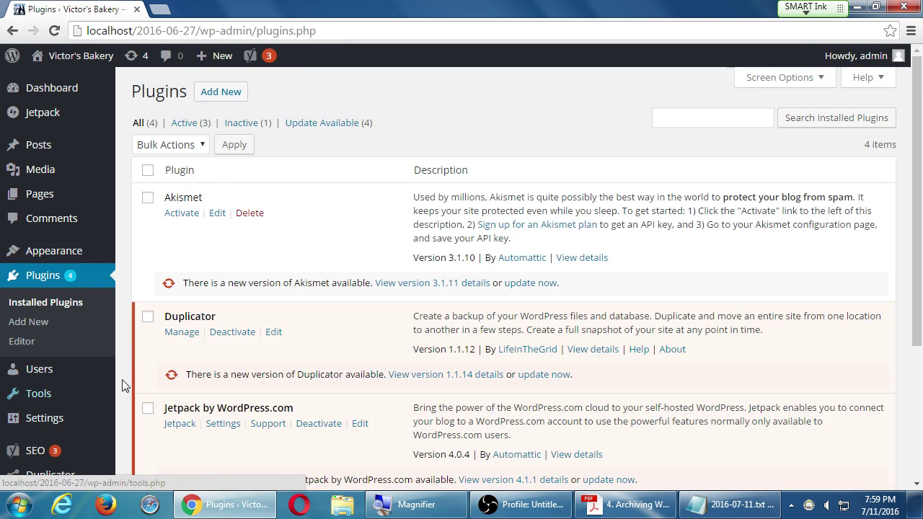
pyautogui.click(130, 57)
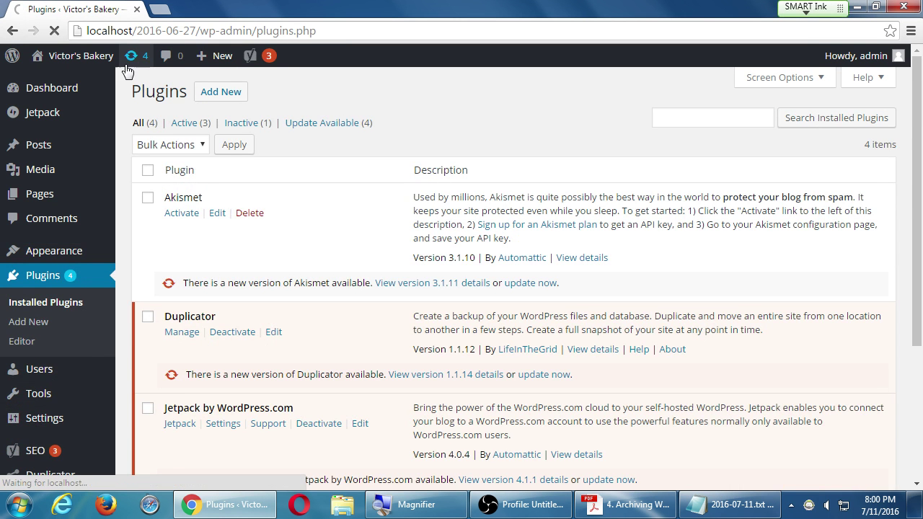
pyautogui.scroll(-2, 488, 385)
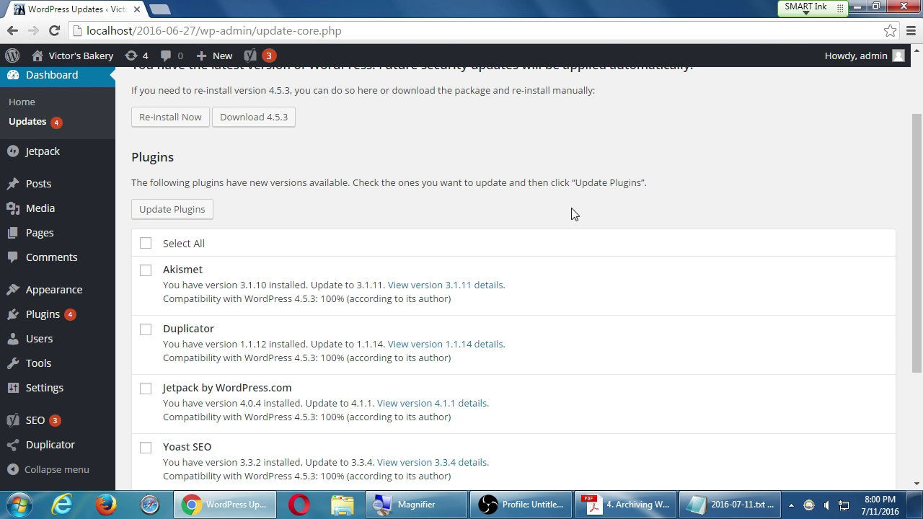
pyautogui.scroll(-2, 577, 213)
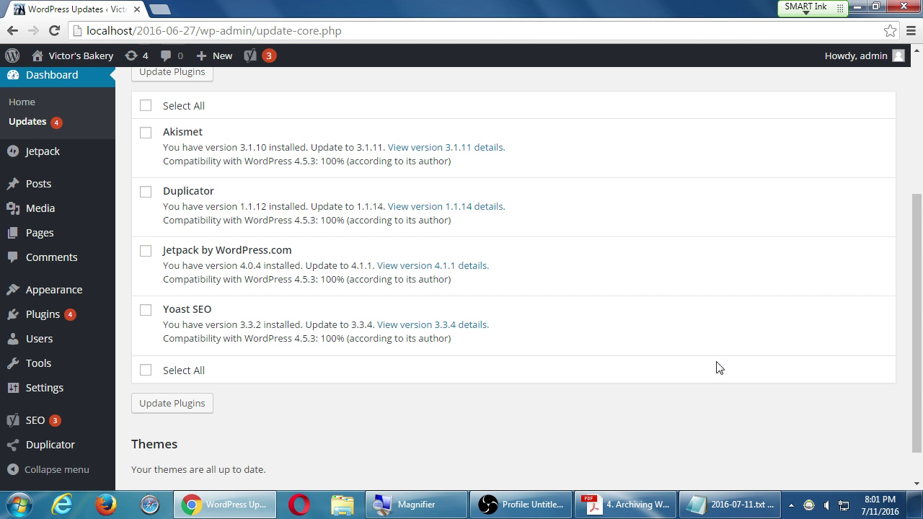
# Step: In Notepad, start a numbered list a few lines below the Problems section with "1. Backup your site (Duplicator for example)"
pyautogui.click(624, 508)
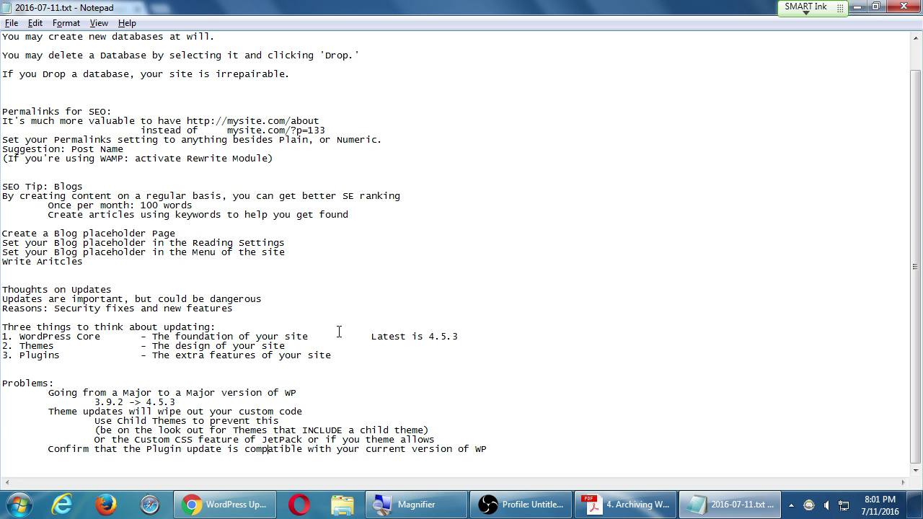
pyautogui.press('super+plus')
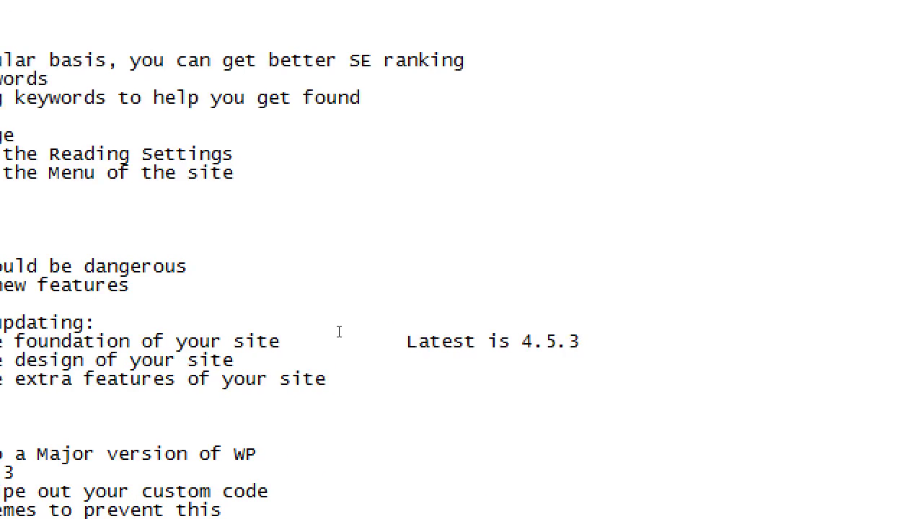
pyautogui.press('super+minus')
pyautogui.click(6, 418)
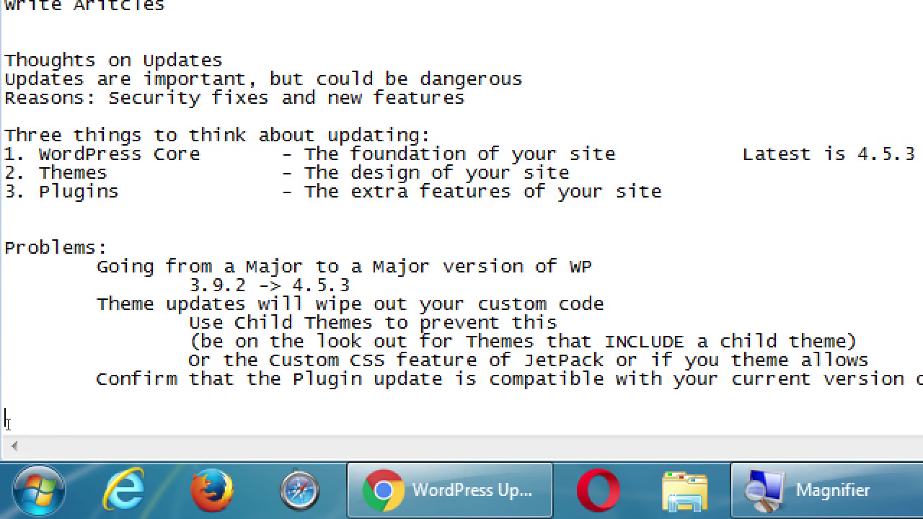
pyautogui.press('Return')
pyautogui.press('Return')
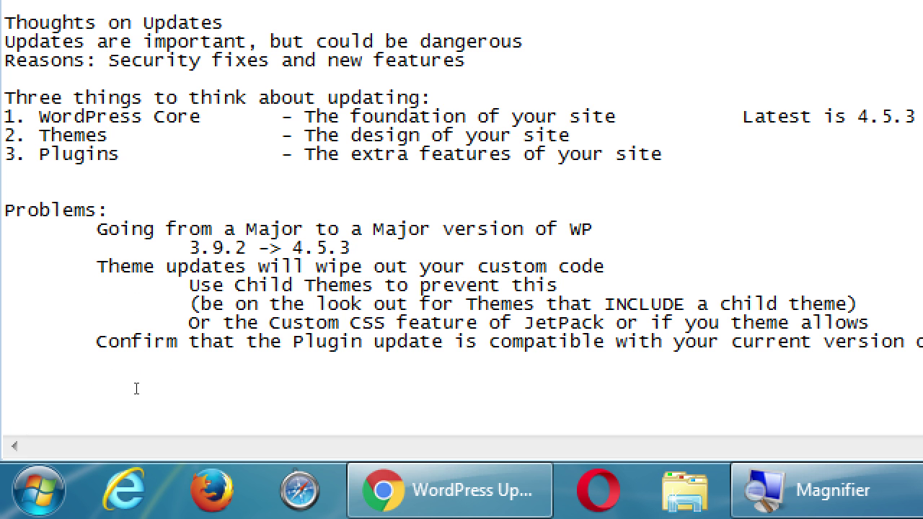
pyautogui.write('1. Backup yo')
pyautogui.press('BackSpace')
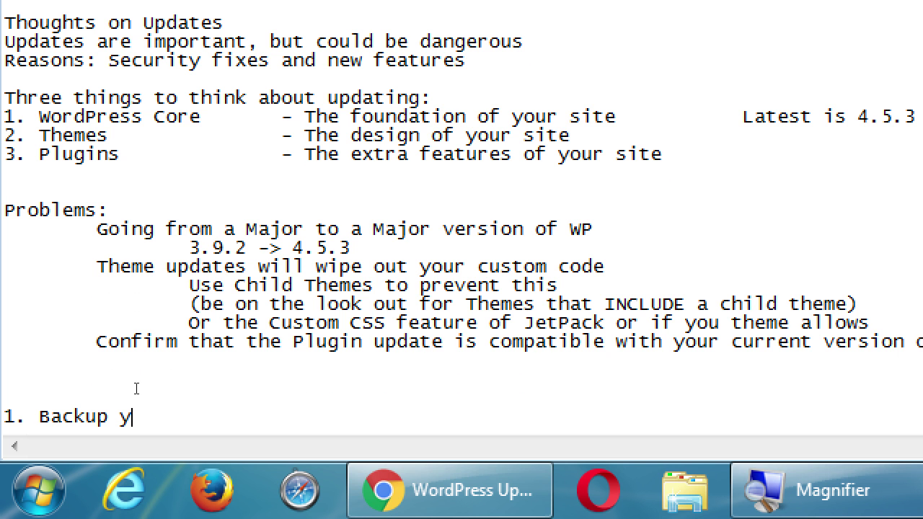
pyautogui.write('our site (Duplic')
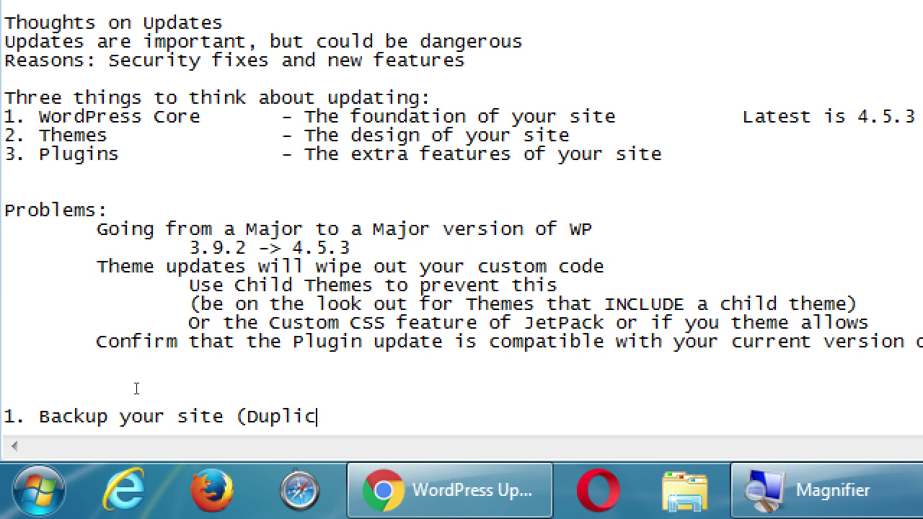
pyautogui.write('ator for e')
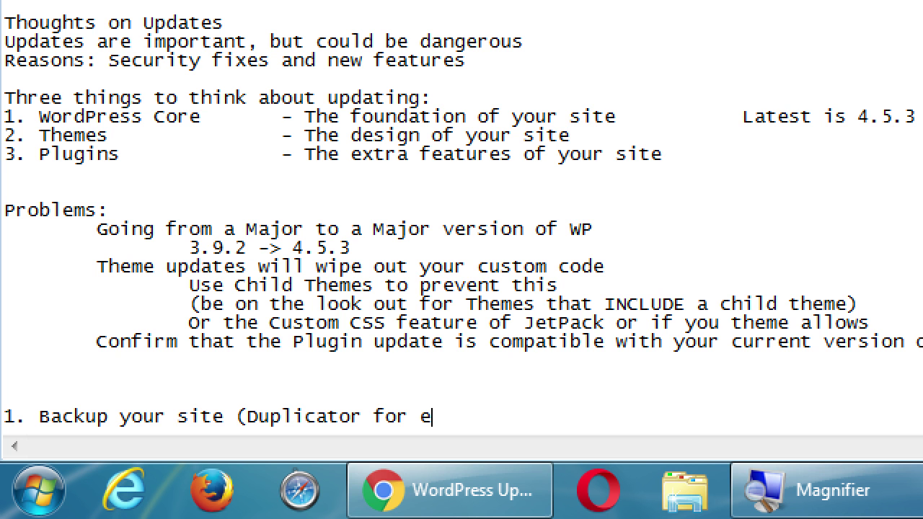
pyautogui.write('xample)')
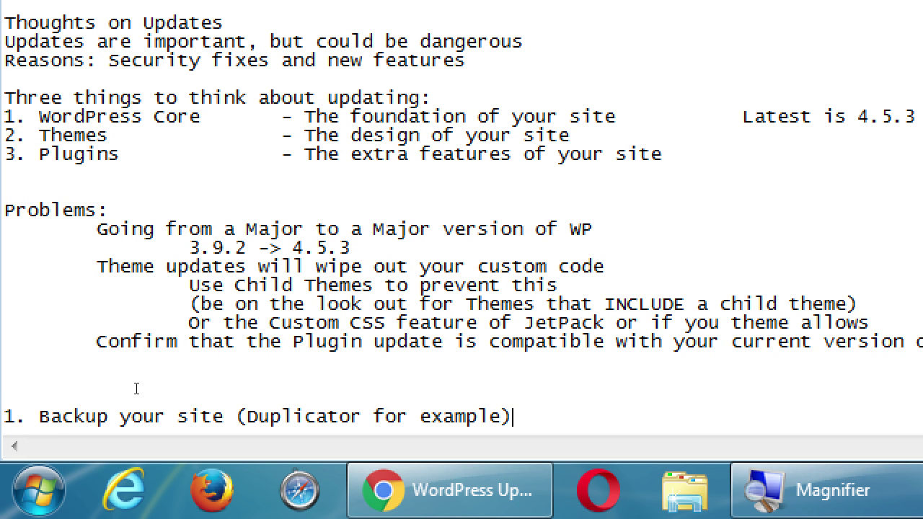
# Step: Add the list items "2. Update WordPress Core" and "3. Test the site" below the backup item
pyautogui.press('Return')
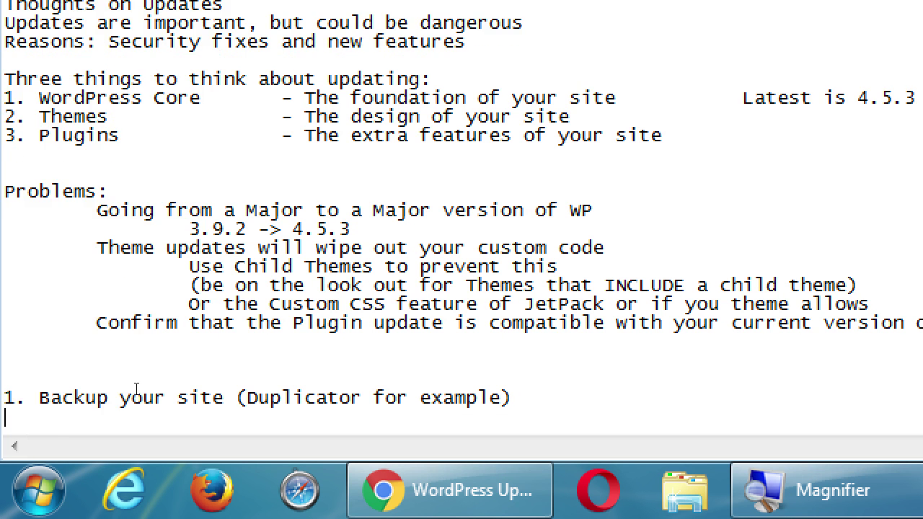
pyautogui.write('2. Update Word')
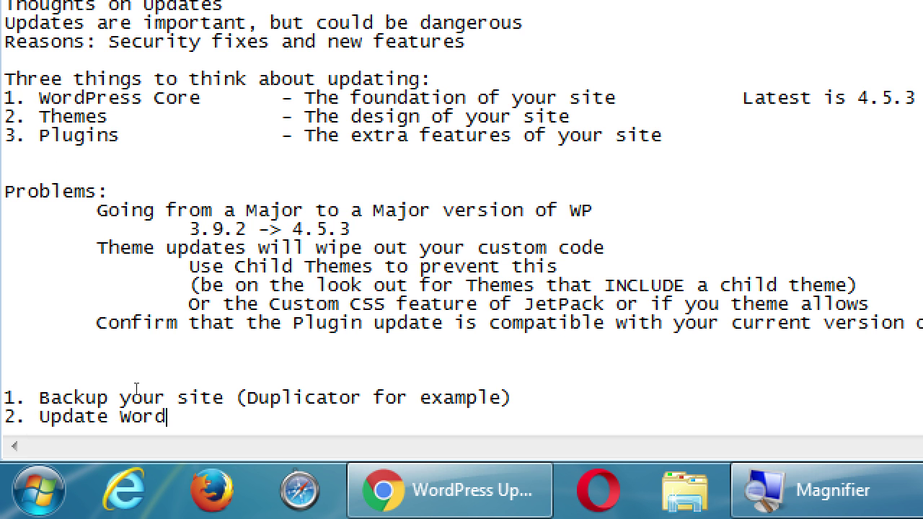
pyautogui.write('Press Core')
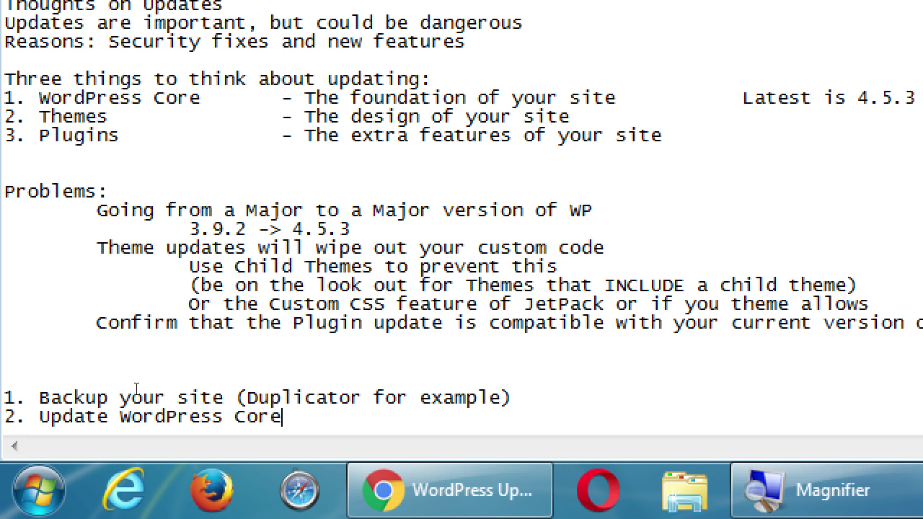
pyautogui.press('Return')
pyautogui.write('3. Test the site')
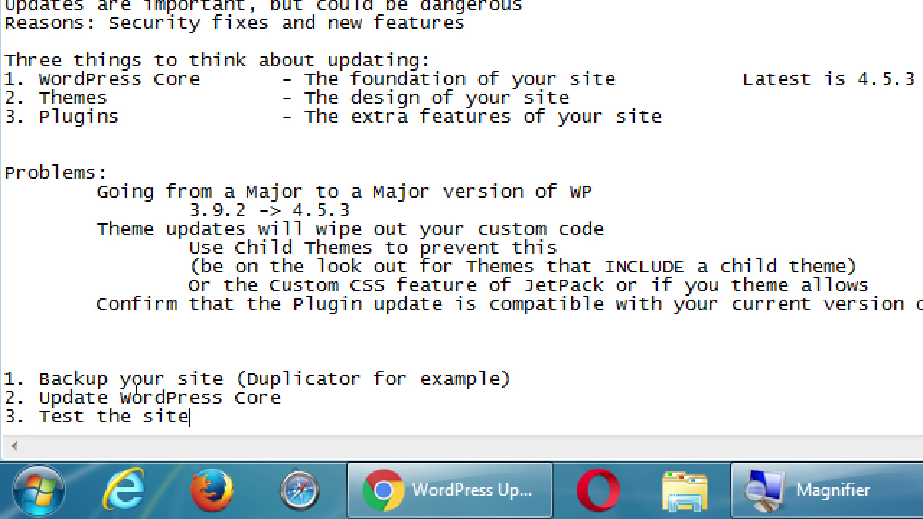
# Step: Continue the numbered list with the items "4. Backup site again" and "5. Update your Theme"
pyautogui.press('Return')
pyautogui.write('4. Back')
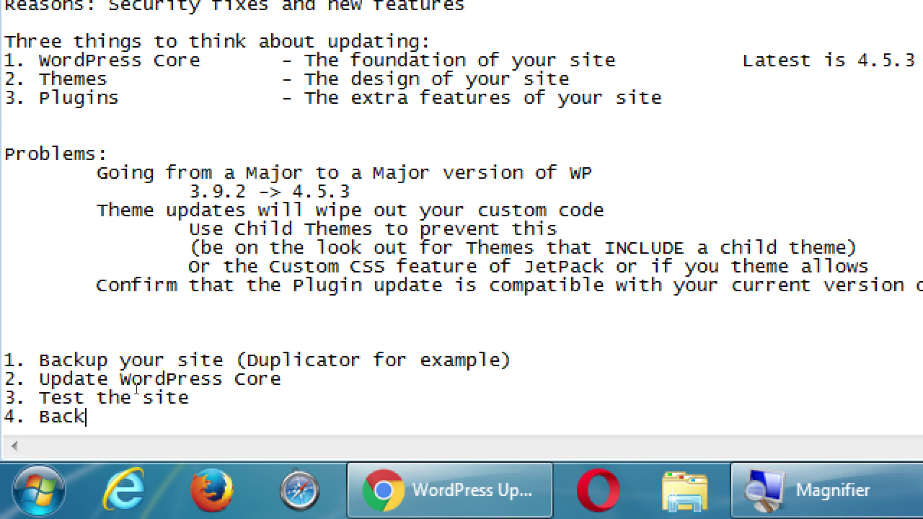
pyautogui.write('up site again')
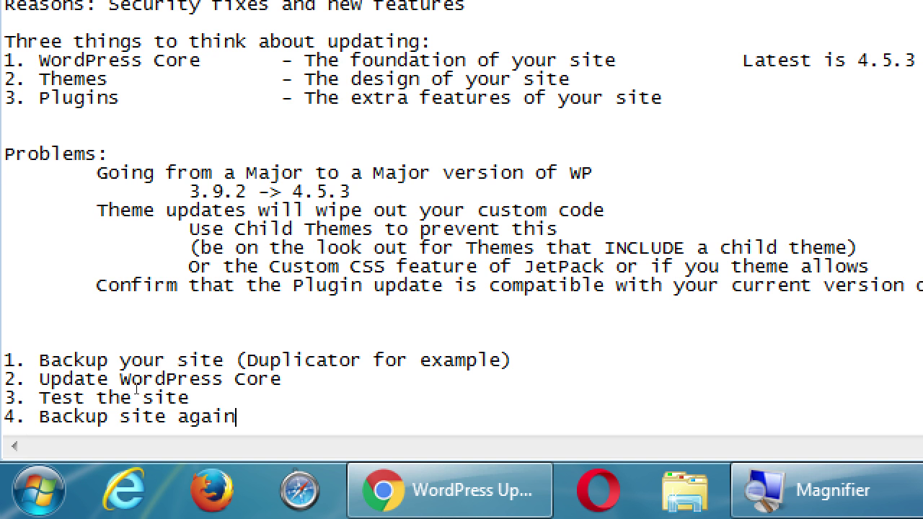
pyautogui.press('Return')
pyautogui.write('5.')
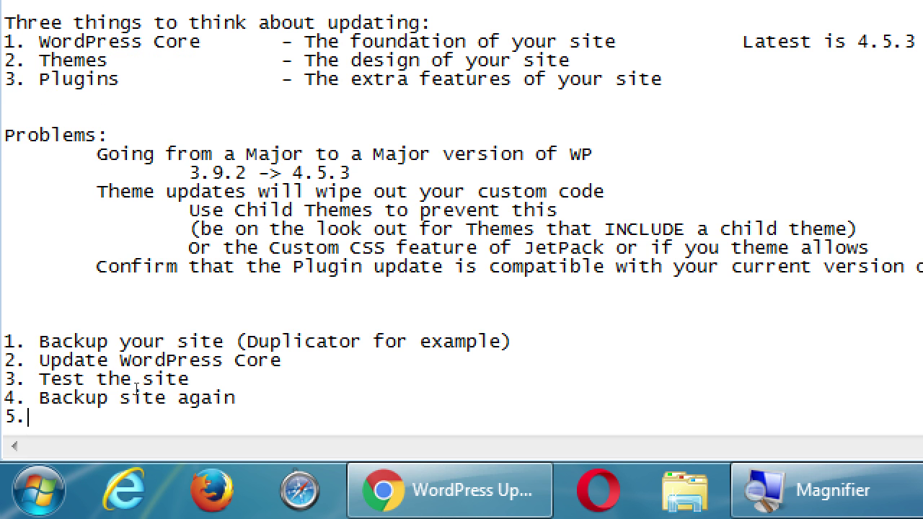
pyautogui.write(' Update your Theme')
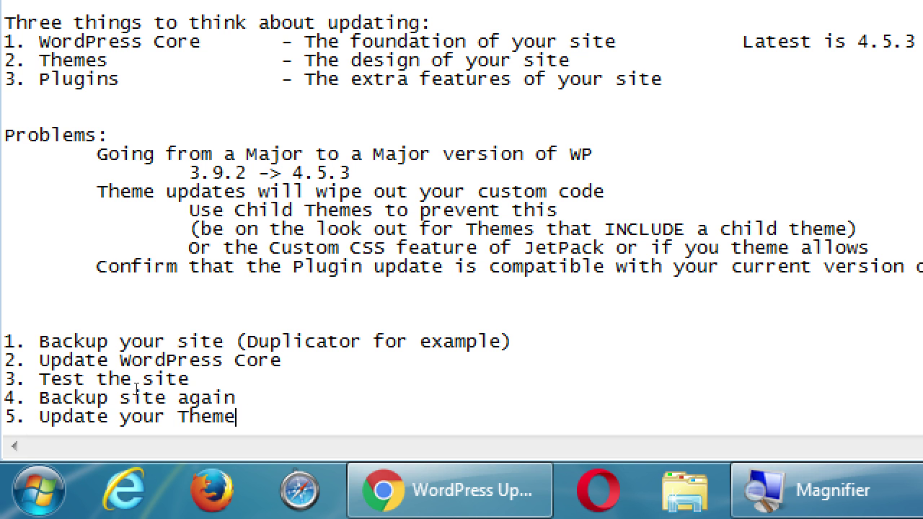
# Step: Complete the fifth list item as "5. Update your Theme(s)" and add the item "6. Test" below it
pyautogui.write('(s)')
pyautogui.press('Return')
pyautogui.write('6l')
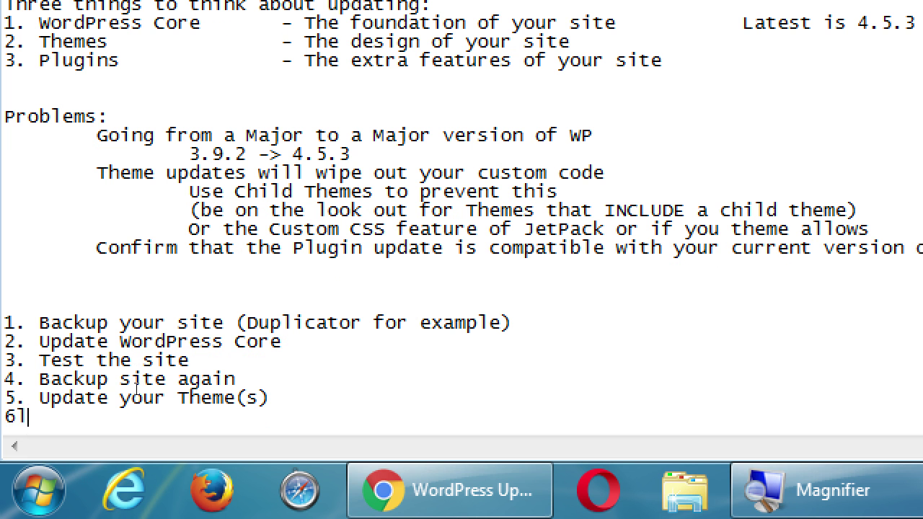
pyautogui.write('. Test')
pyautogui.press('BackSpace')
pyautogui.press('BackSpace')
pyautogui.press('BackSpace')
pyautogui.press('BackSpace')
pyautogui.press('BackSpace')
pyautogui.press('BackSpace')
pyautogui.press('BackSpace')
# Step: Insert the indented note "(advice: have 1 Active theme, and 1 backup theme)" between list items 5 and 6
pyautogui.press('Tab')
pyautogui.hotkey('ctrl', 'z')
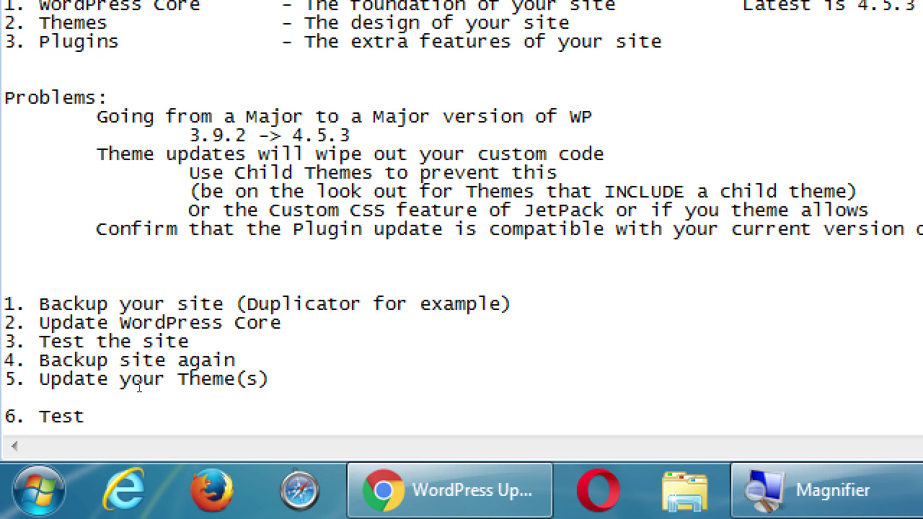
pyautogui.write('(advice;')
pyautogui.press('BackSpace')
pyautogui.press('BackSpace')
pyautogui.write(': hae')
pyautogui.press('BackSpace')
pyautogui.write('ve 1')
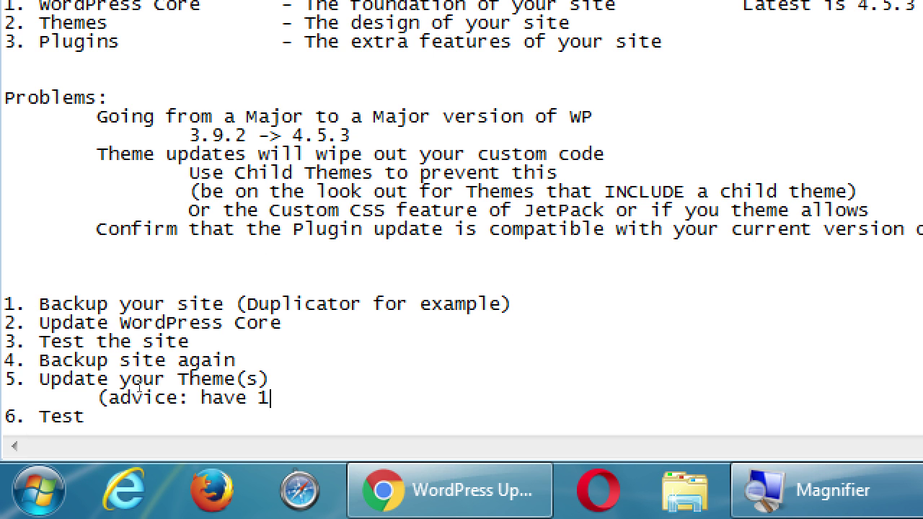
pyautogui.hotkey('ctrl', 'z')
pyautogui.hotkey('ctrl', 'z')
pyautogui.write('Active theme')
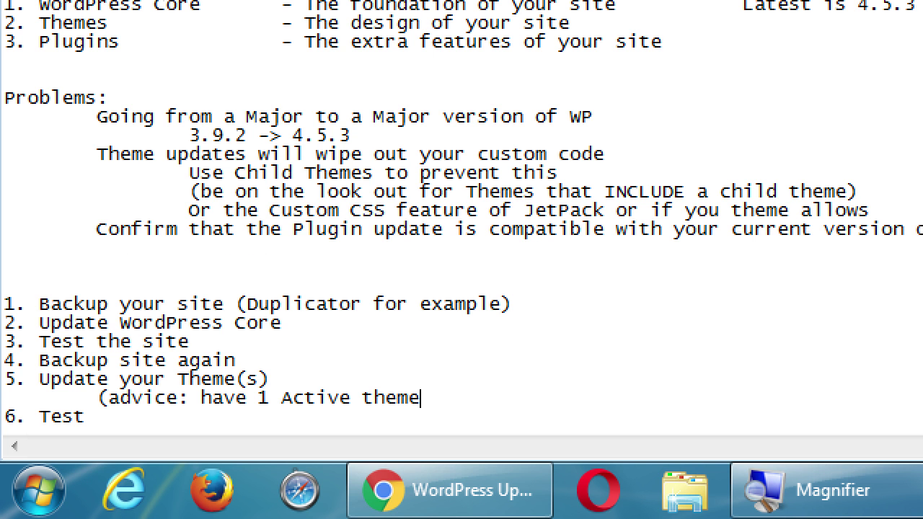
pyautogui.write(', and 1 backup theme)')
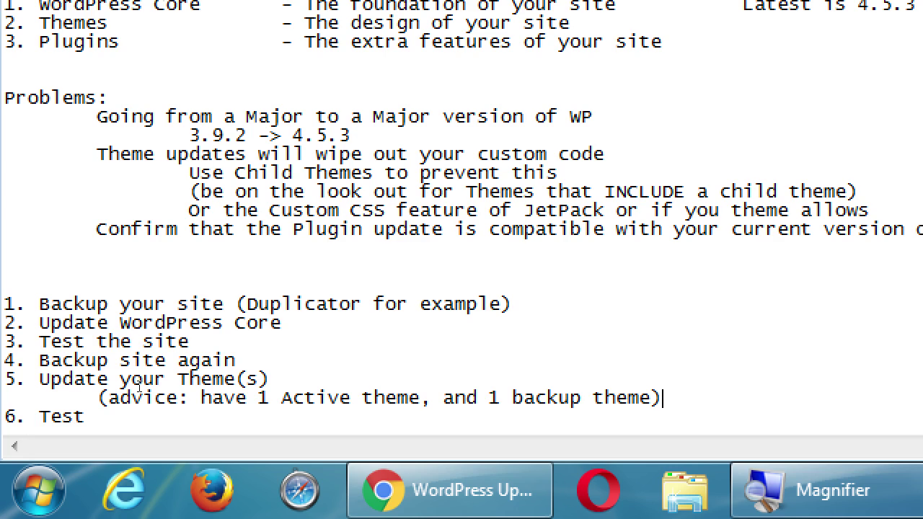
# Step: In Chrome, open the site's installed themes page and examine the active theme and the inactive ones
pyautogui.press('super+minus')
pyautogui.click(230, 504)
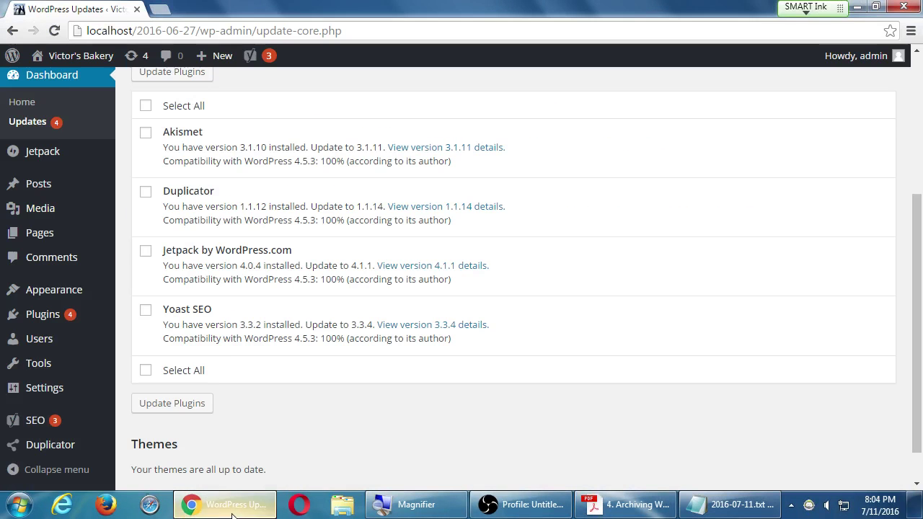
pyautogui.click(27, 291)
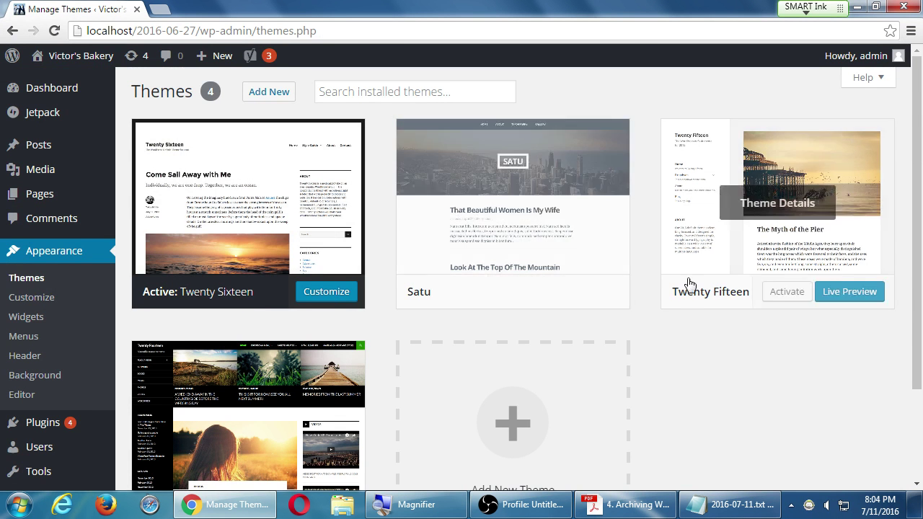
pyautogui.scroll(-2, 739, 234)
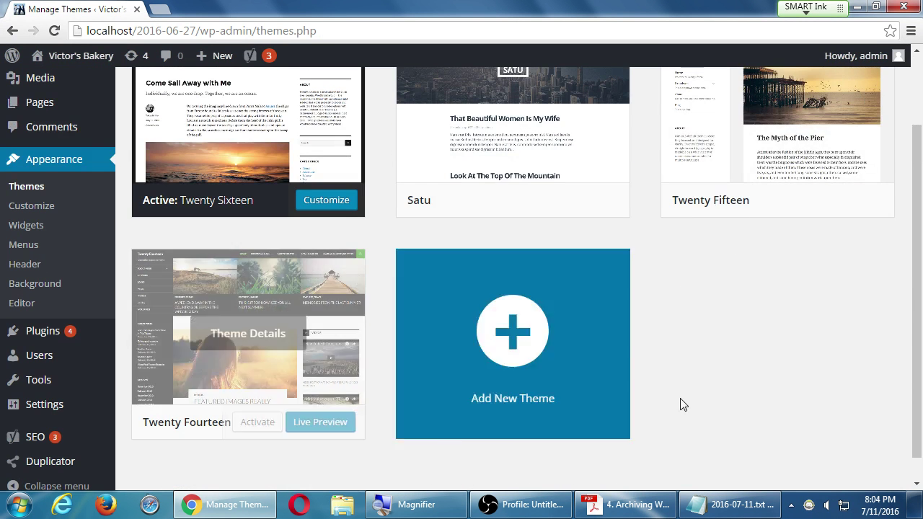
pyautogui.scroll(1, 725, 402)
pyautogui.scroll(1, 729, 401)
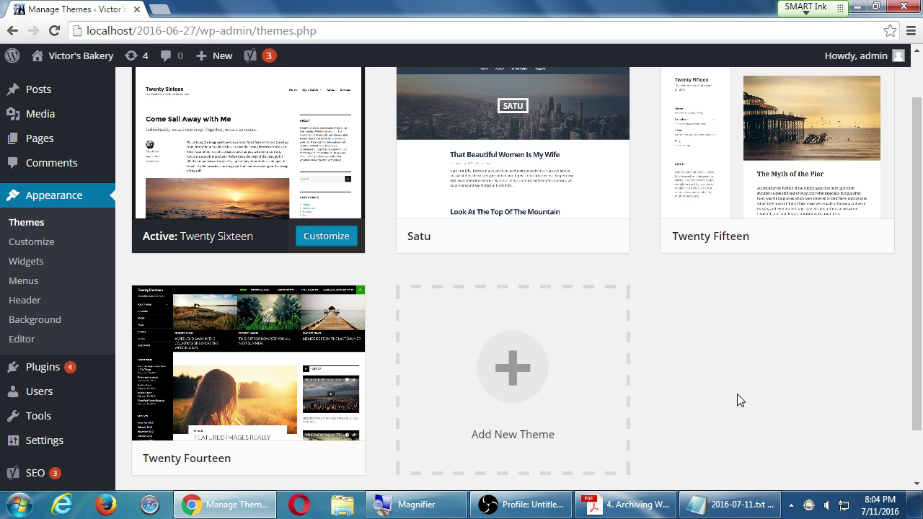
pyautogui.moveTo(758, 254)
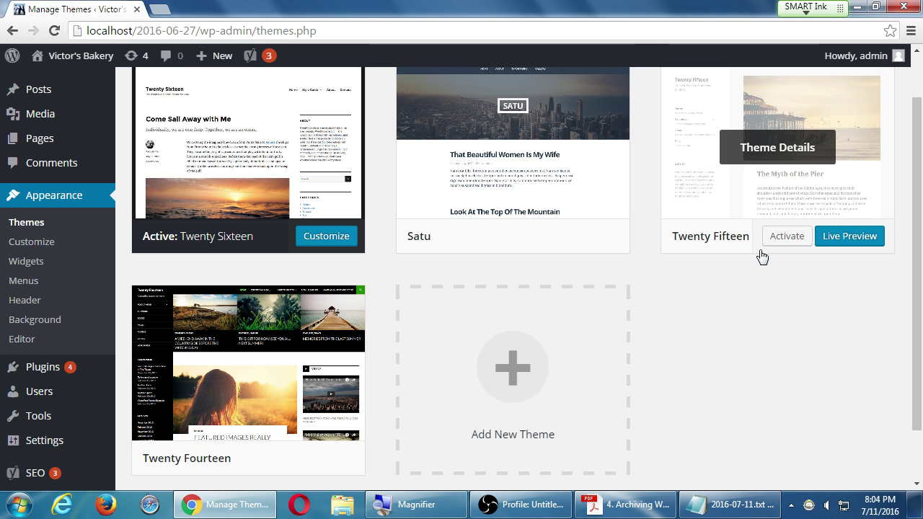
pyautogui.scroll(1, 765, 339)
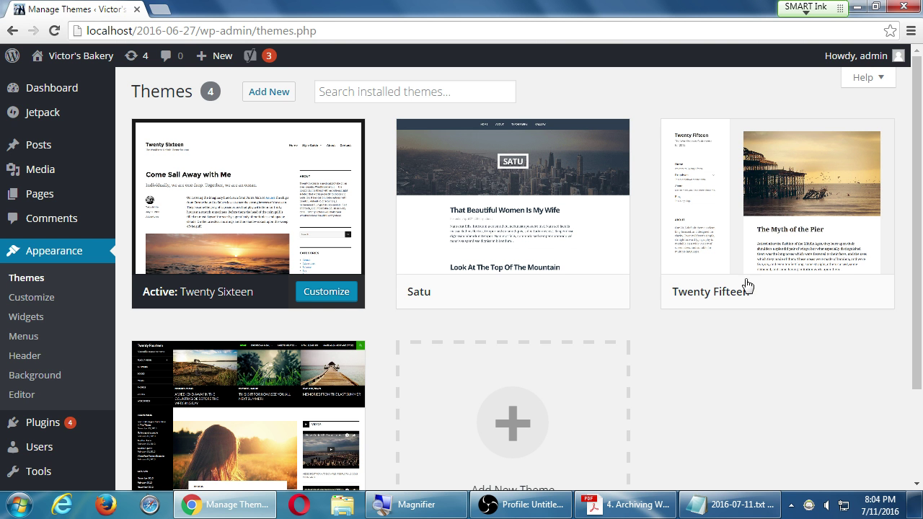
pyautogui.moveTo(500, 196)
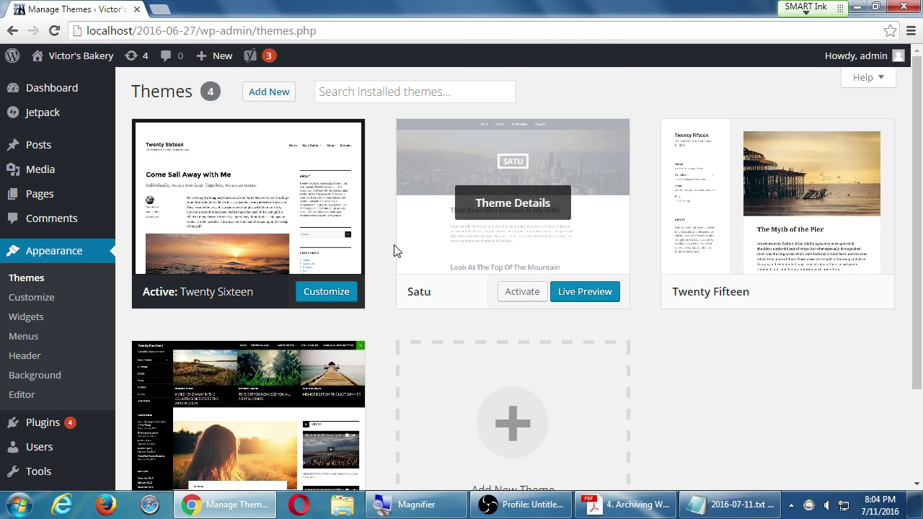
pyautogui.moveTo(323, 230)
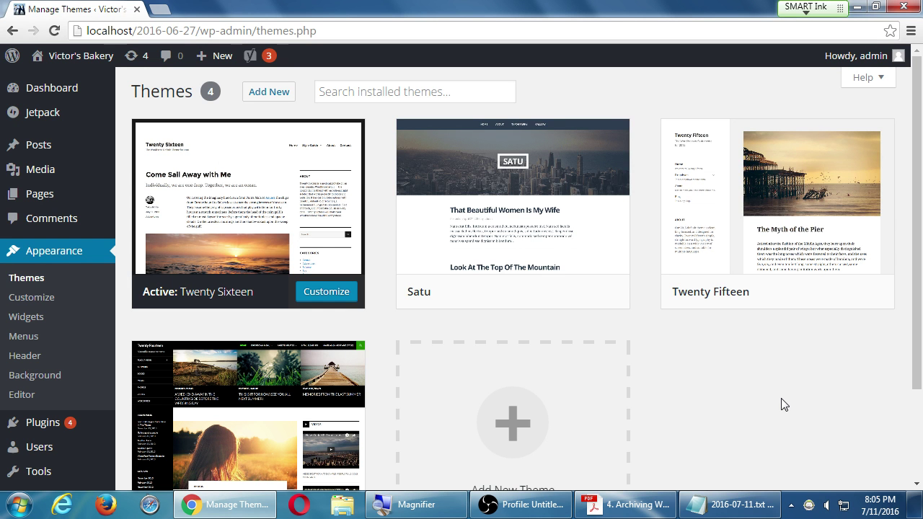
# Step: In Notepad, insert "(and Child if you have it)" after "1 Active theme" in the advice note
pyautogui.click(737, 497)
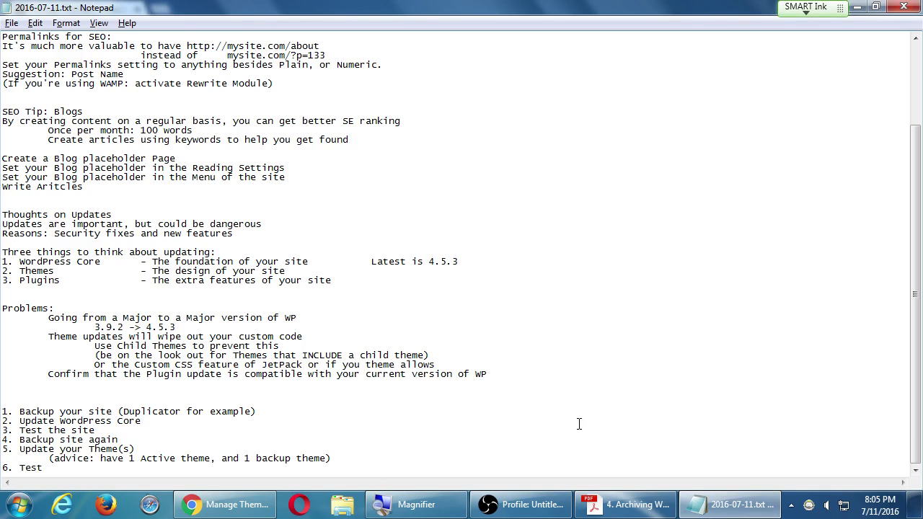
pyautogui.press('super+plus')
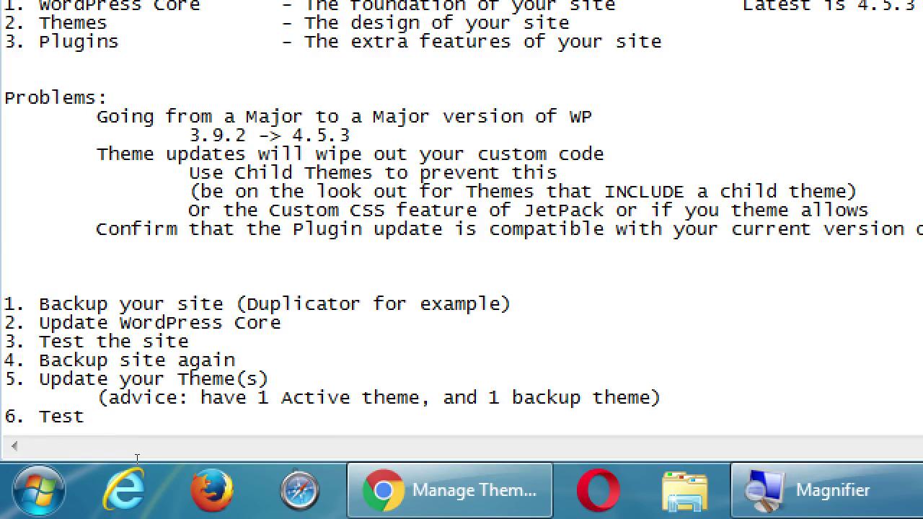
pyautogui.press('Left')
pyautogui.press('Left')
pyautogui.press('Left')
pyautogui.press('Left')
pyautogui.press('Left')
pyautogui.press('Left')
pyautogui.press('Left')
pyautogui.press('Left')
pyautogui.press('Left')
pyautogui.press('Left')
pyautogui.press('Left')
pyautogui.press('Left')
pyautogui.press('Left')
pyautogui.press('Left')
pyautogui.press('Left')
pyautogui.press('Left')
pyautogui.press('Left')
pyautogui.press('Left')
pyautogui.press('Left')
pyautogui.press('Left')
pyautogui.write('(and chi')
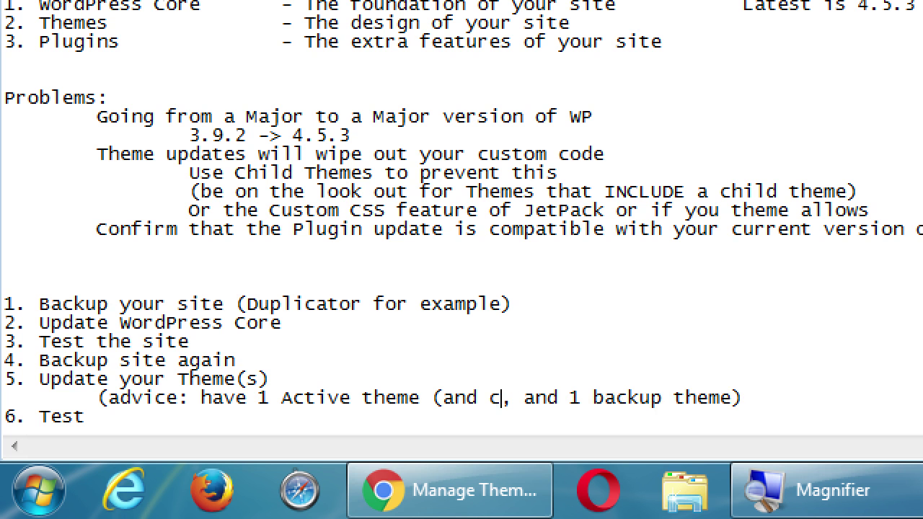
pyautogui.press('BackSpace')
pyautogui.press('BackSpace')
pyautogui.press('BackSpace')
pyautogui.write('Child')
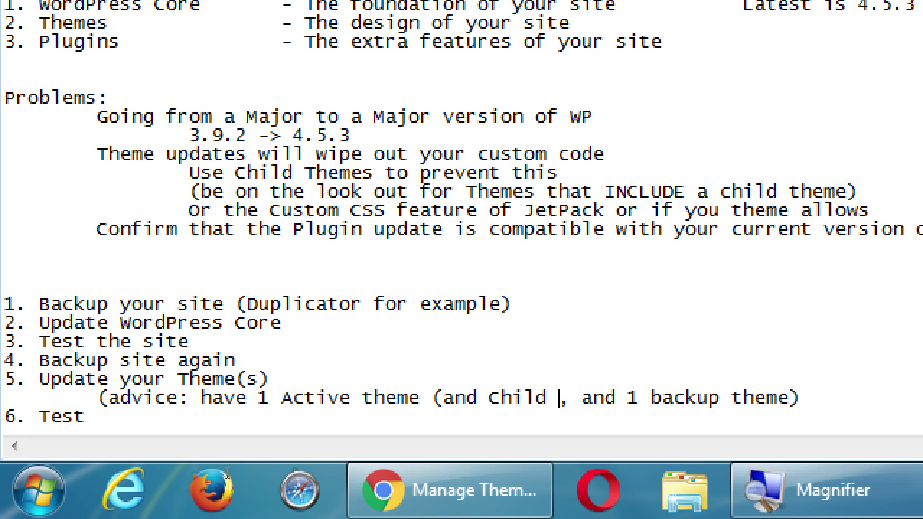
pyautogui.write(' if you have it')
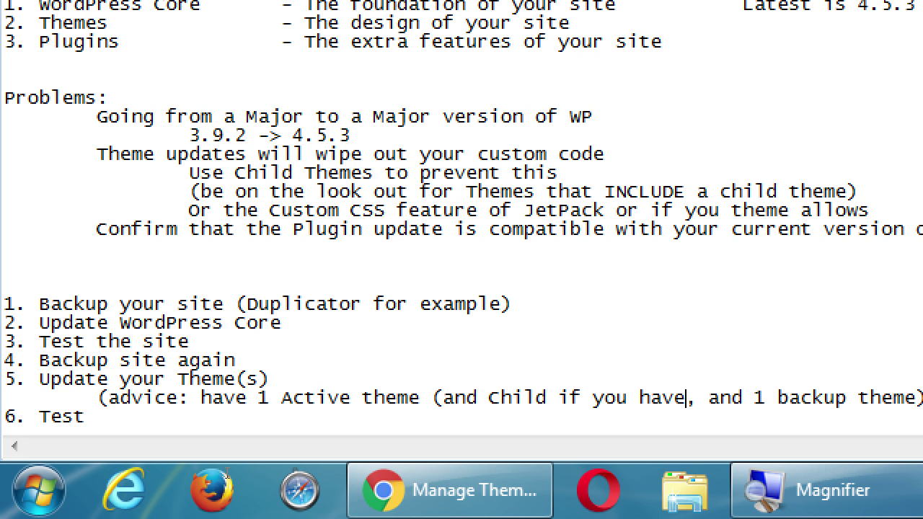
pyautogui.write(')')
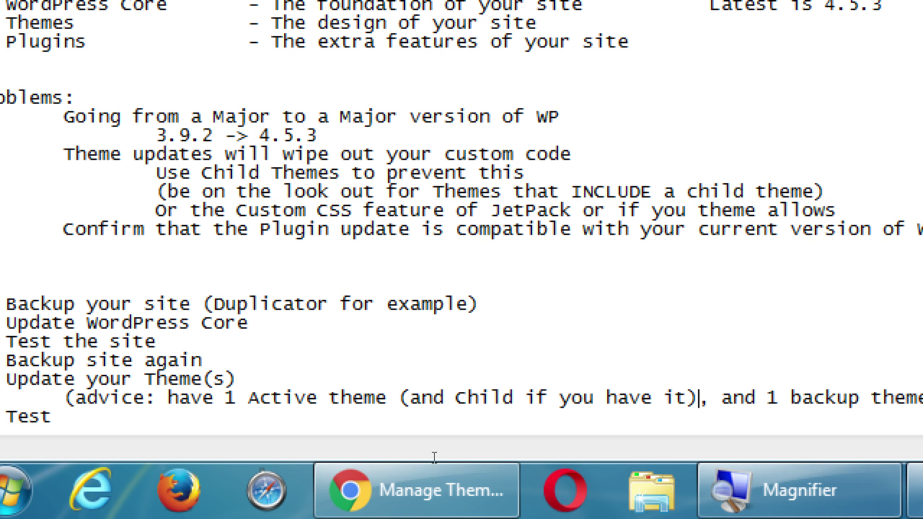
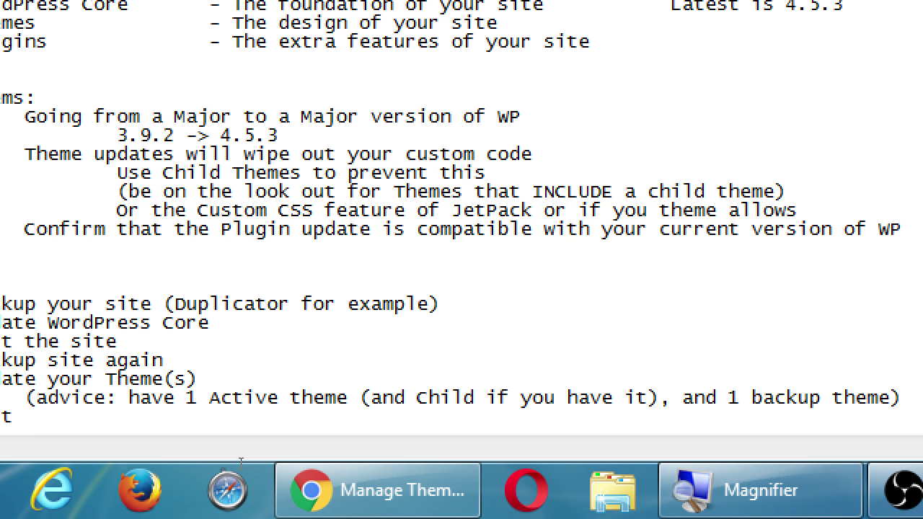
# Step: In Chrome, view the Twenty Fifteen theme's details and its delete option, and close the details without deleting the theme
pyautogui.press('super+minus')
pyautogui.click(240, 503)
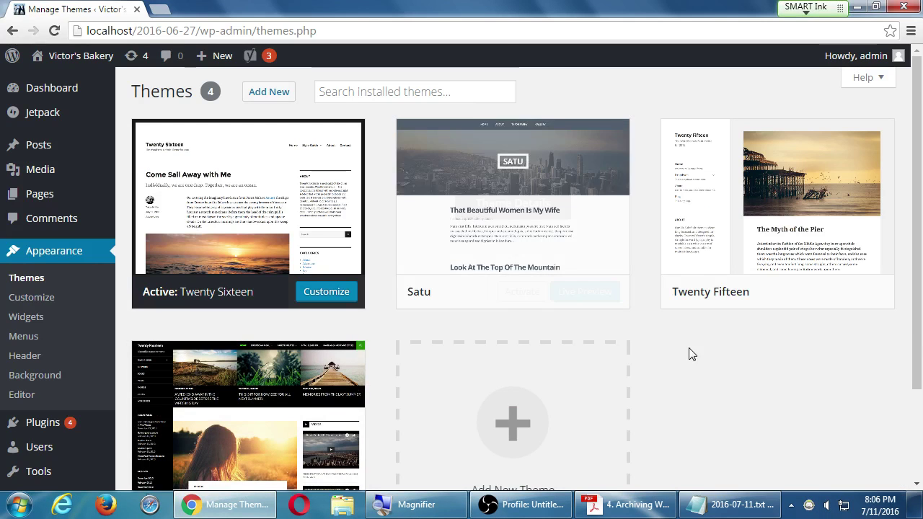
pyautogui.moveTo(779, 227)
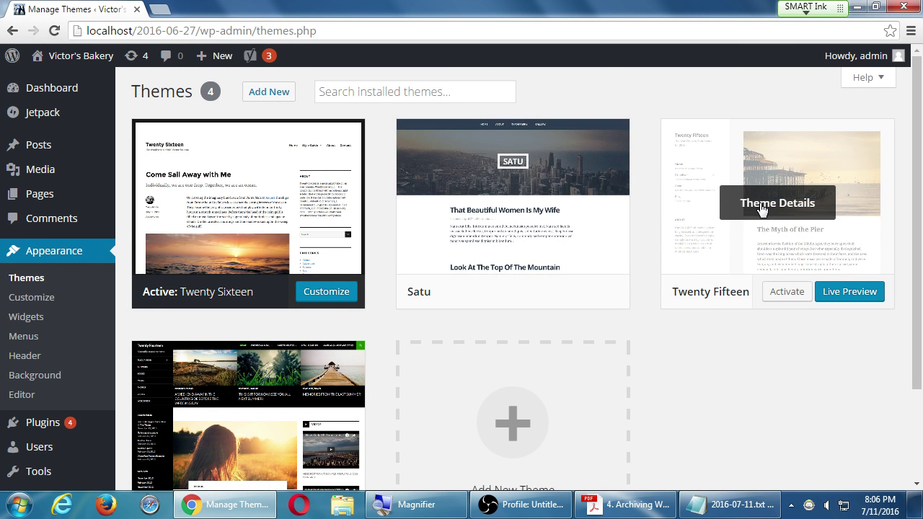
pyautogui.click(762, 209)
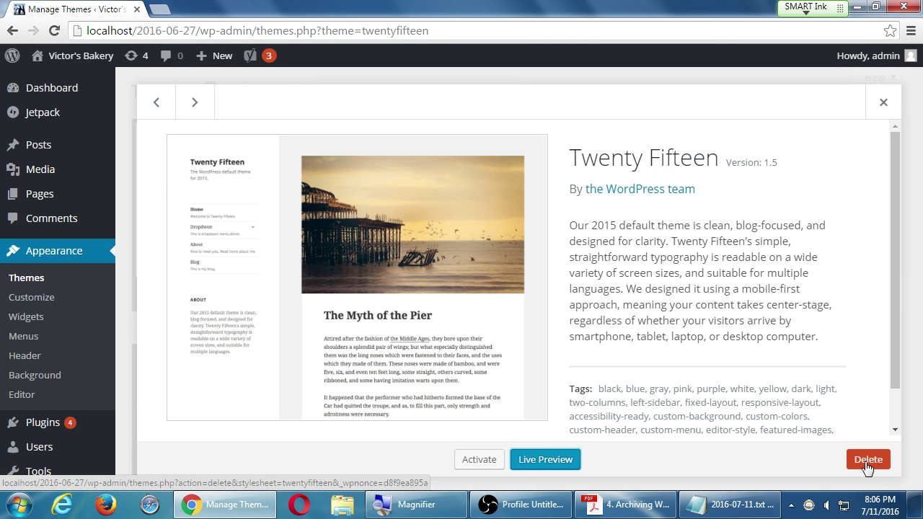
pyautogui.click(886, 105)
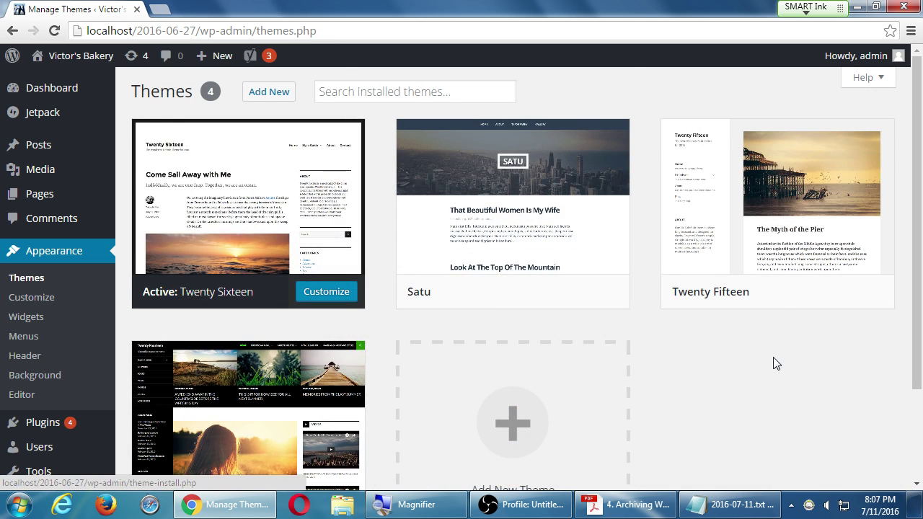
# Step: In Notepad, add the list item "7. Update Plugin(s)" below item 6
pyautogui.hotkey('alt', 'Tab')
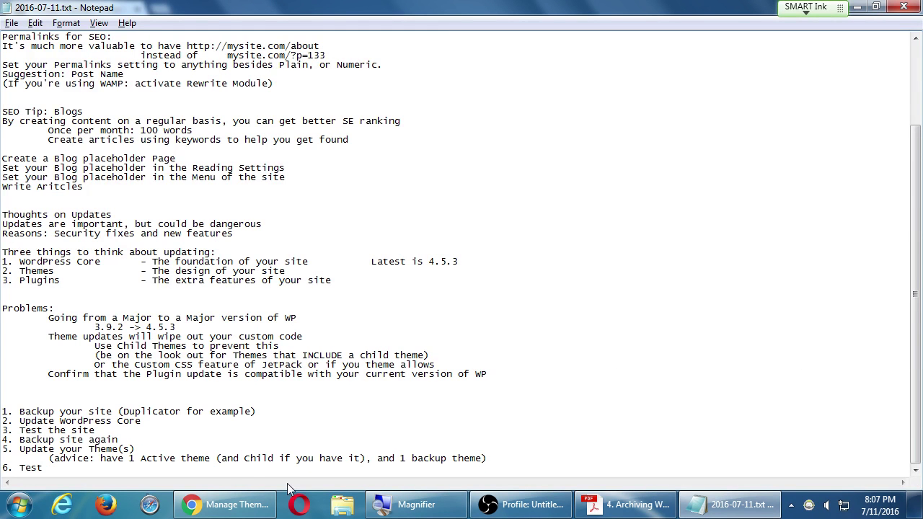
pyautogui.press('super+plus')
pyautogui.press('super+minus')
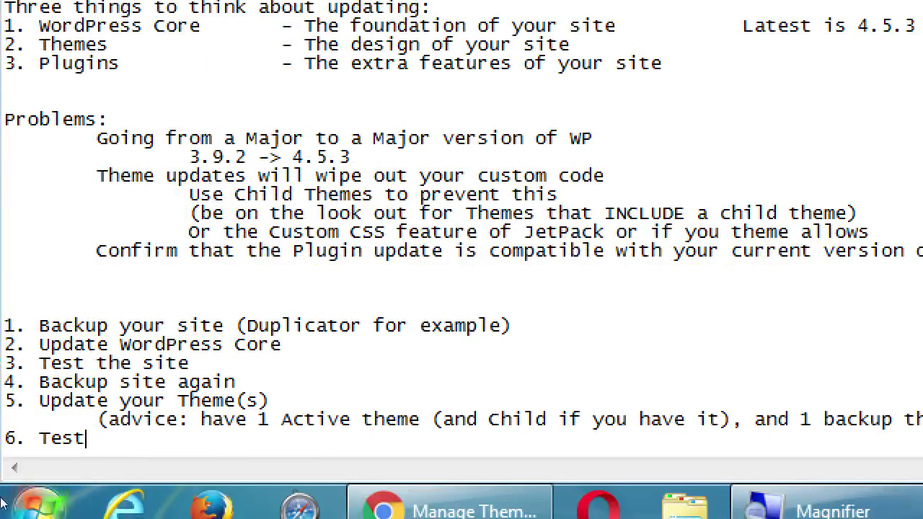
pyautogui.press('super+plus')
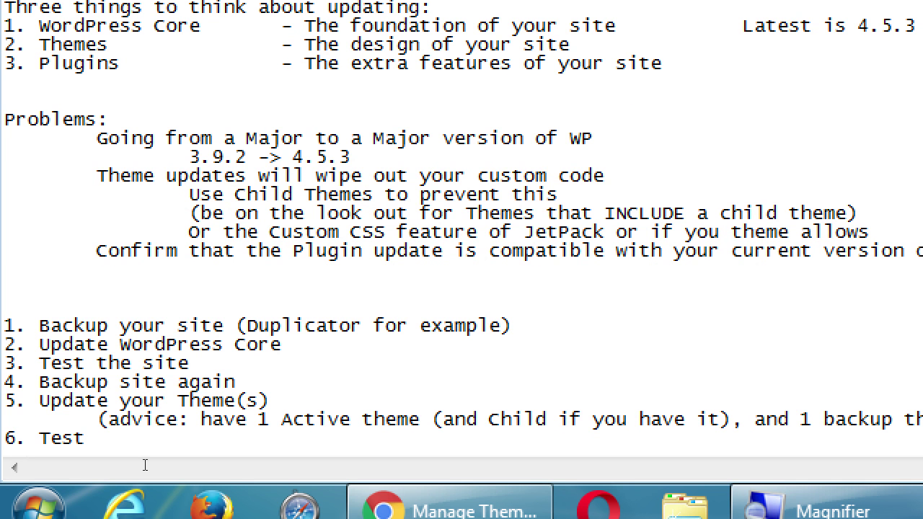
pyautogui.press('Return')
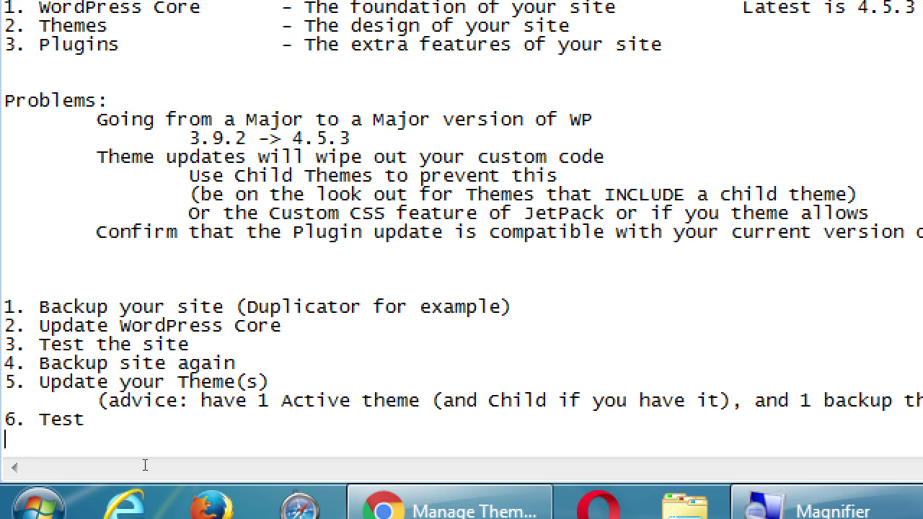
pyautogui.write('7. Update Plugins')
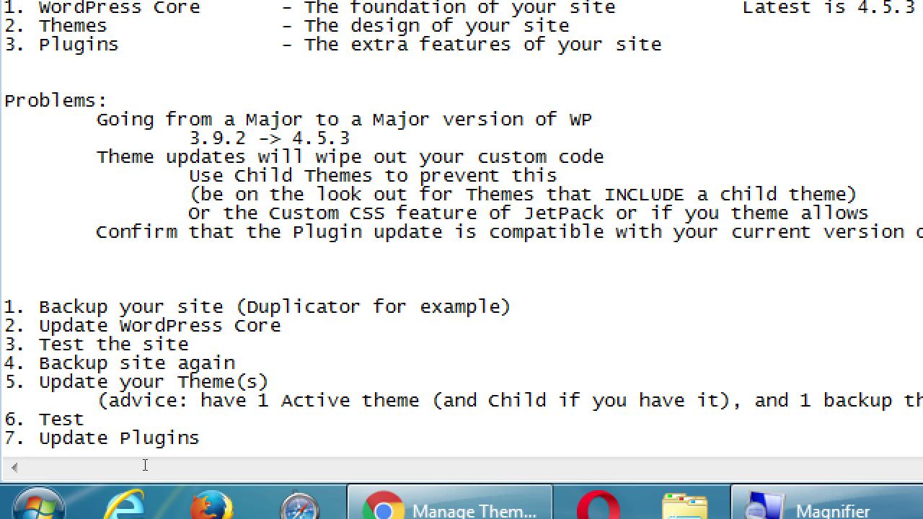
pyautogui.press('BackSpace')
pyautogui.write('()')
pyautogui.press('Left')
pyautogui.write('s')
pyautogui.press('Right')
# Step: Add the indented note "(start with the most important plugin first)" under the plugin update item
pyautogui.press('Return')
pyautogui.press('Tab')
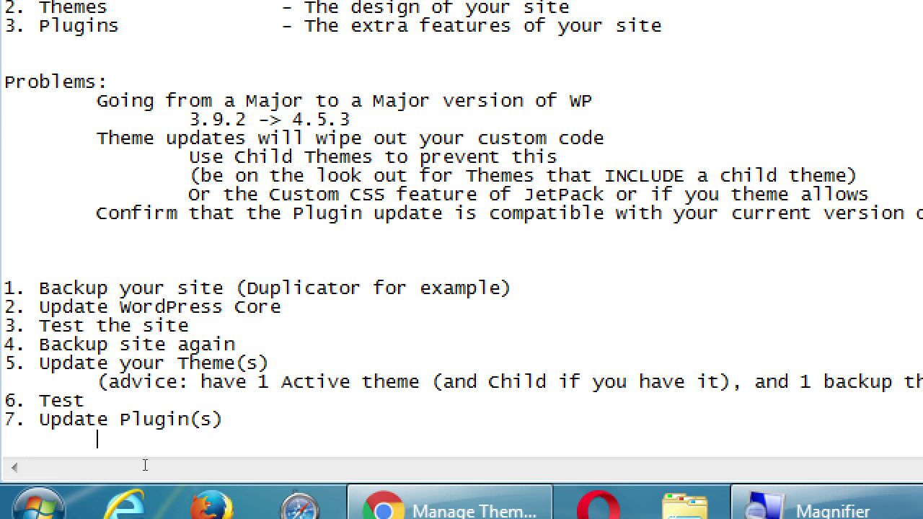
pyautogui.write('(start with themost')
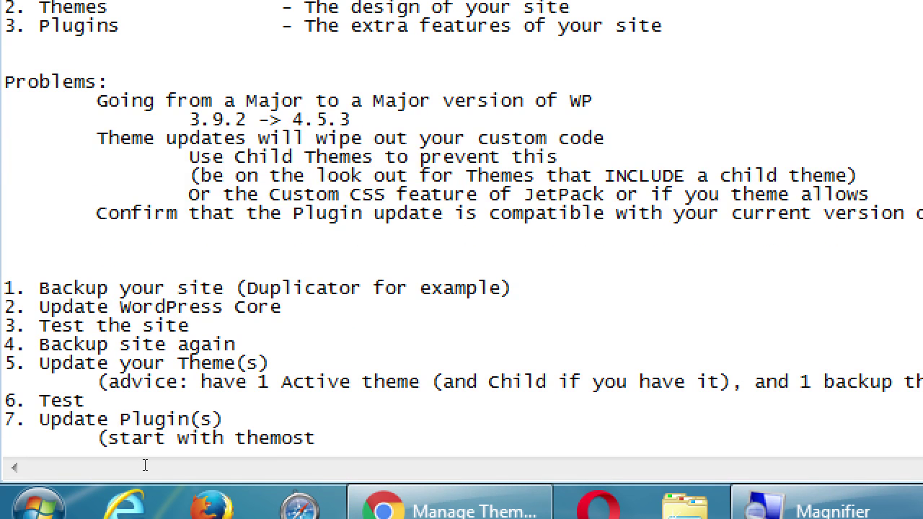
pyautogui.press('BackSpace')
pyautogui.press('BackSpace')
pyautogui.press('BackSpace')
pyautogui.press('BackSpace')
pyautogui.write('most important ')
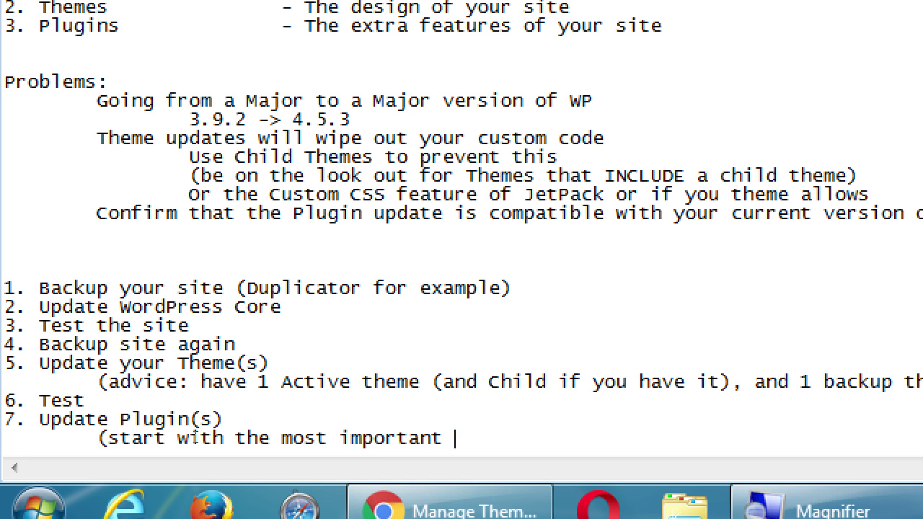
pyautogui.write('plugin first)')
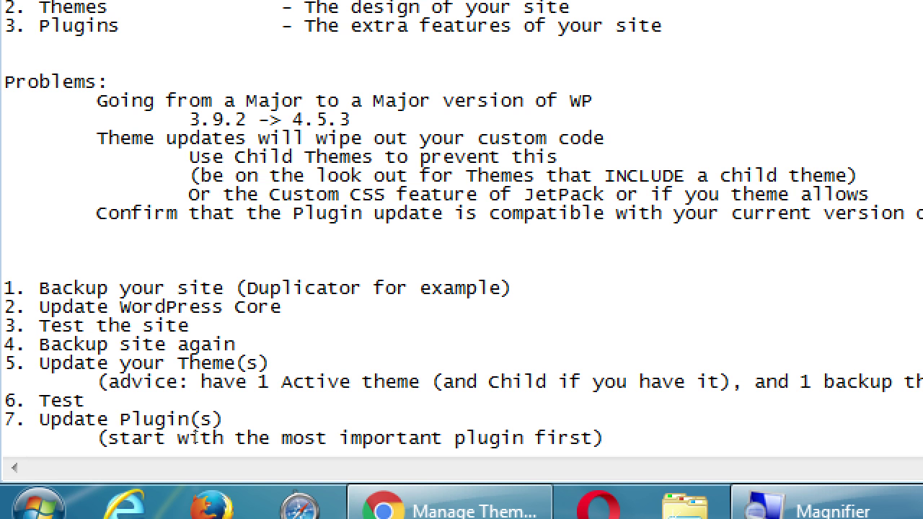
# Step: Switch to Chrome and open the WordPress Updates page to show the plugin updates, briefly selecting and deselecting all plugins
pyautogui.press('super+minus')
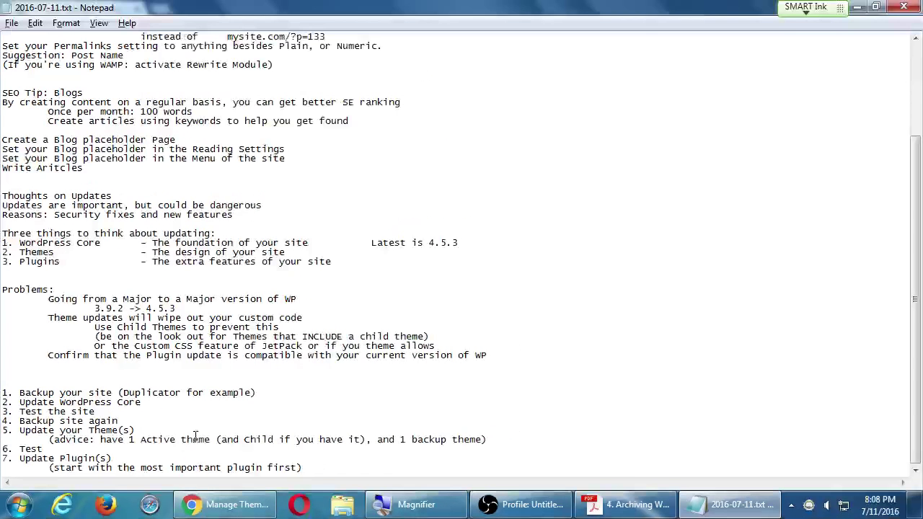
pyautogui.click(246, 511)
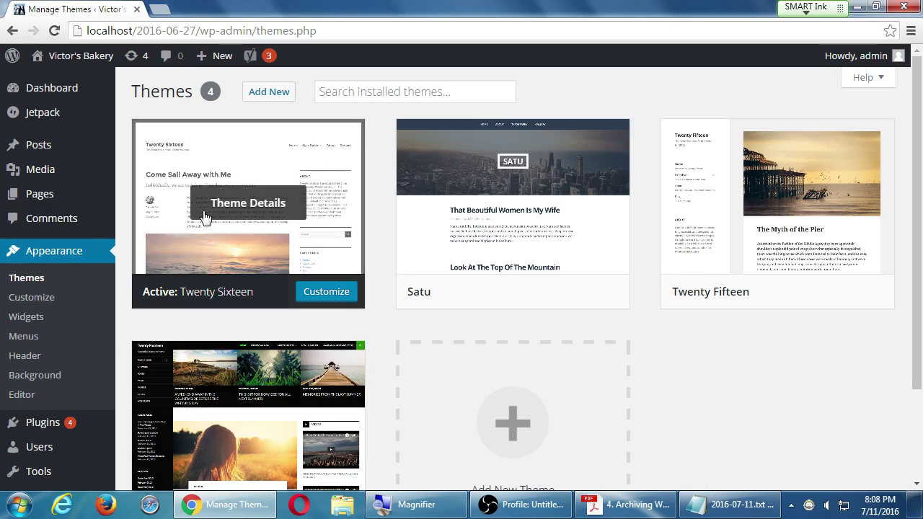
pyautogui.moveTo(91, 430)
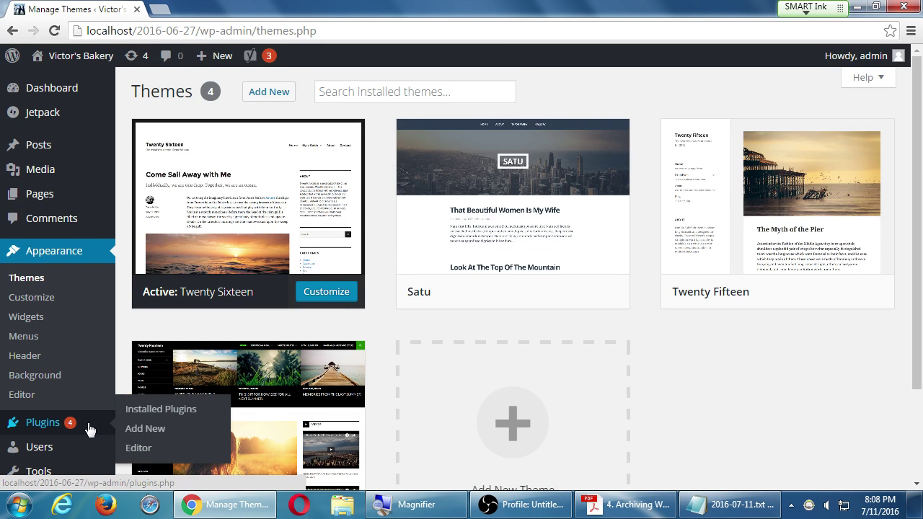
pyautogui.click(131, 56)
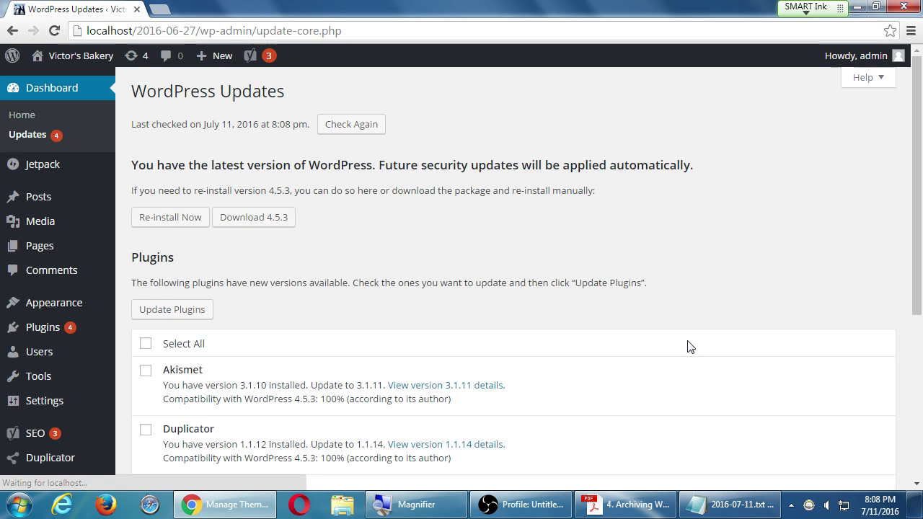
pyautogui.scroll(-3, 689, 343)
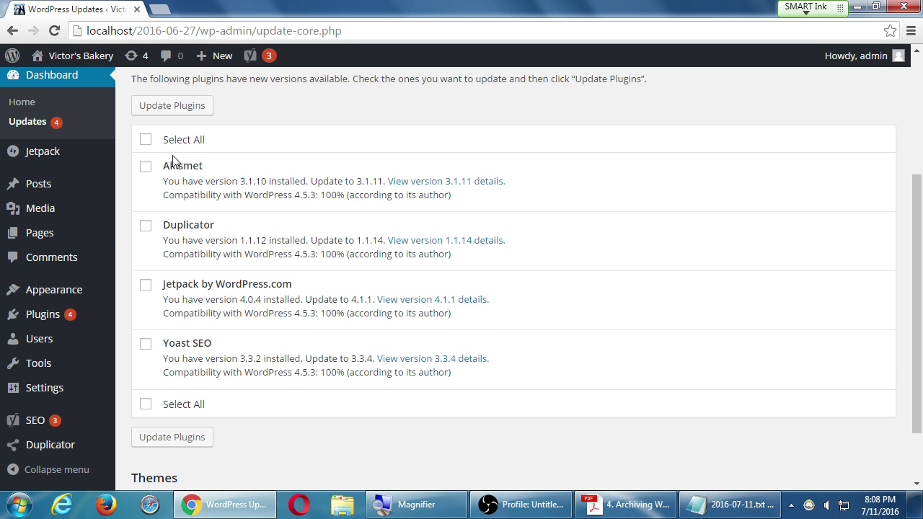
pyautogui.click(146, 141)
pyautogui.click(147, 140)
# Step: Switch to Notepad and add the indented note "(check the site)" below the note about the most important plugin
pyautogui.click(714, 501)
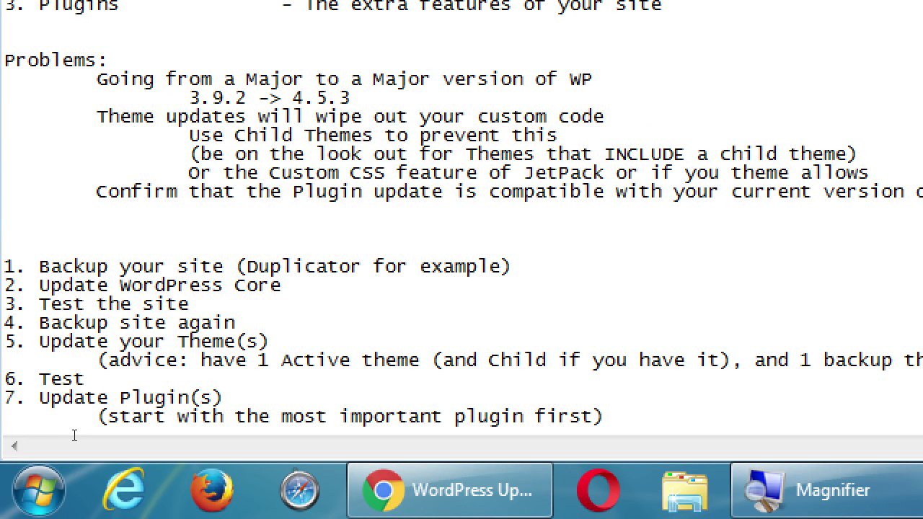
pyautogui.press('Return')
pyautogui.press('Tab')
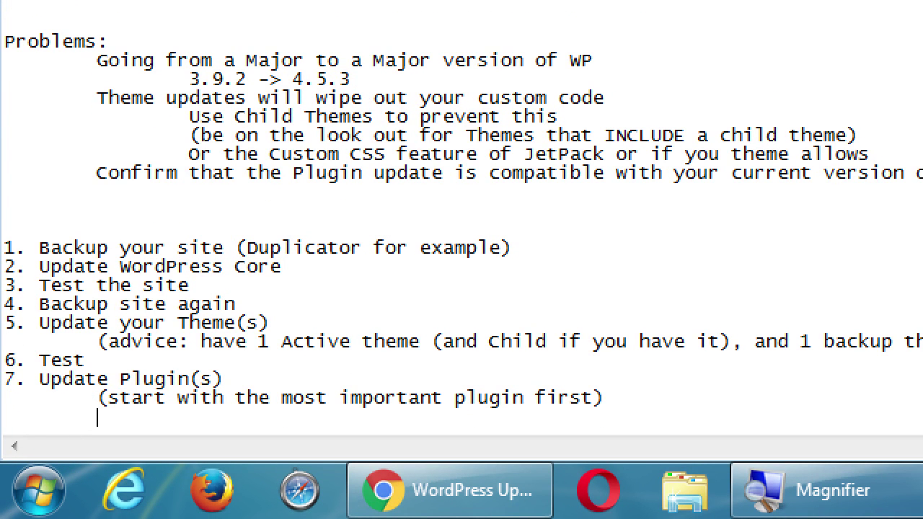
pyautogui.write('(check the site)')
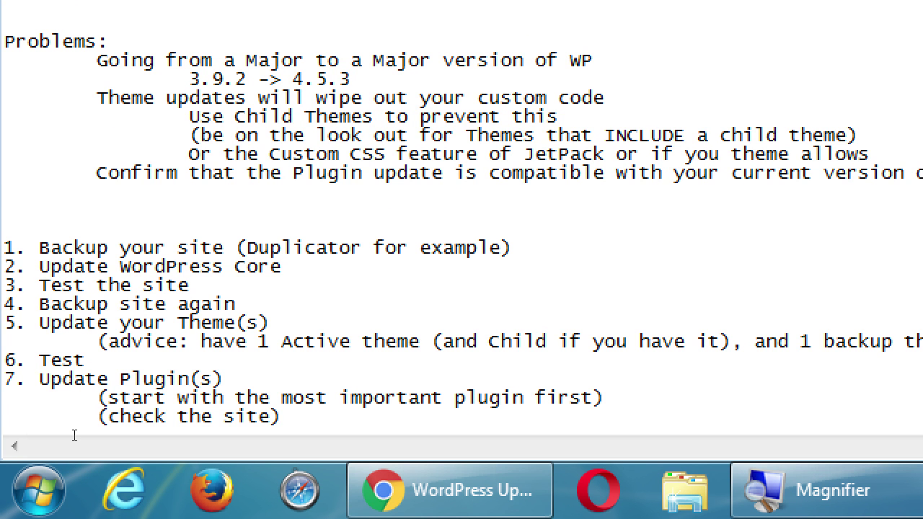
# Step: Add another indented note "(continue with the next plugins)" under the plugin update item
pyautogui.press('Return')
pyautogui.press('Tab')
pyautogui.write('(co')
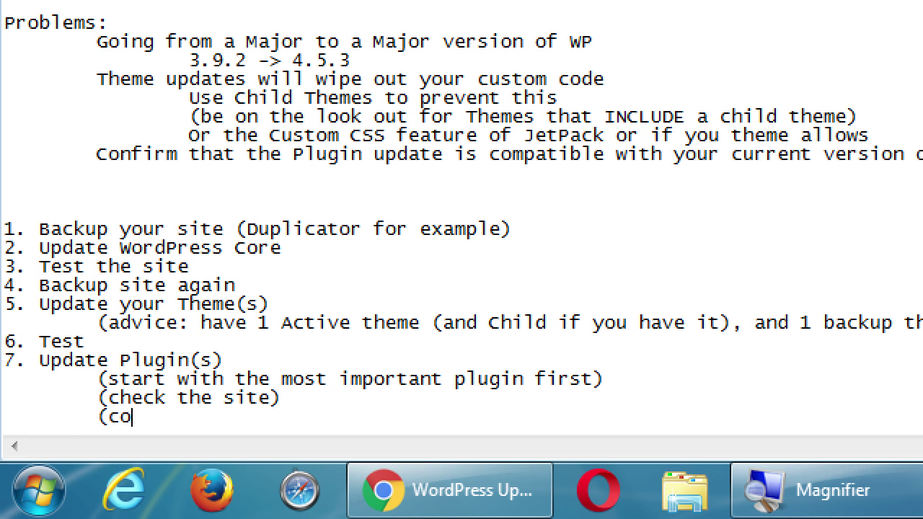
pyautogui.write('ntinue with th')
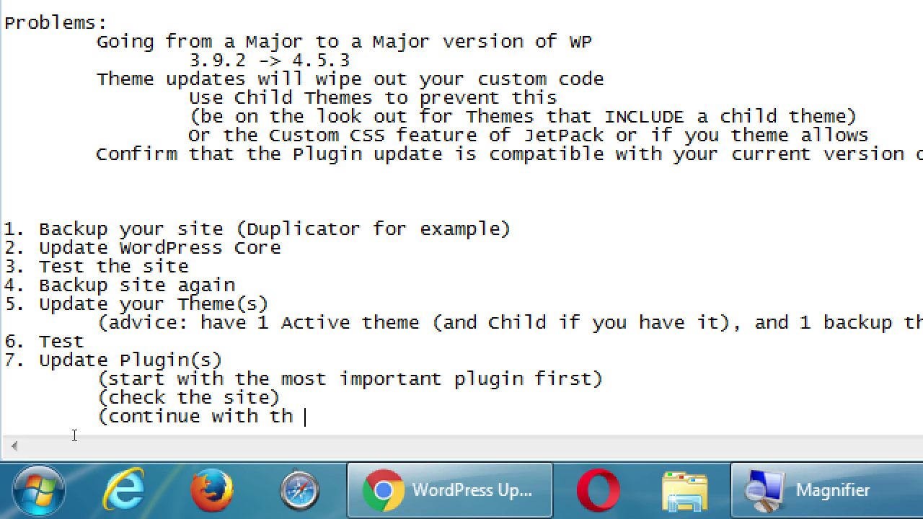
pyautogui.press('BackSpace')
pyautogui.write('e next plugins)')
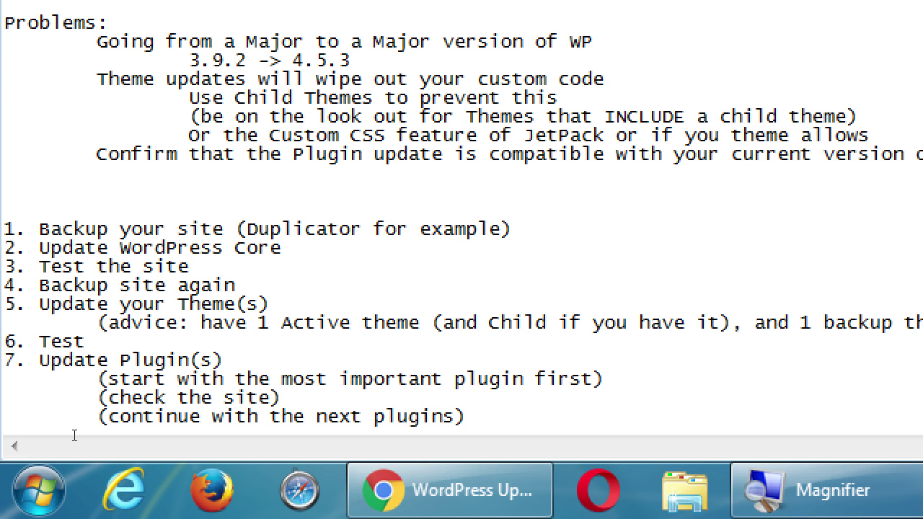
# Step: Add the list item "8. Update the site again" below the plugin notes, followed by blank lines
pyautogui.press('Return')
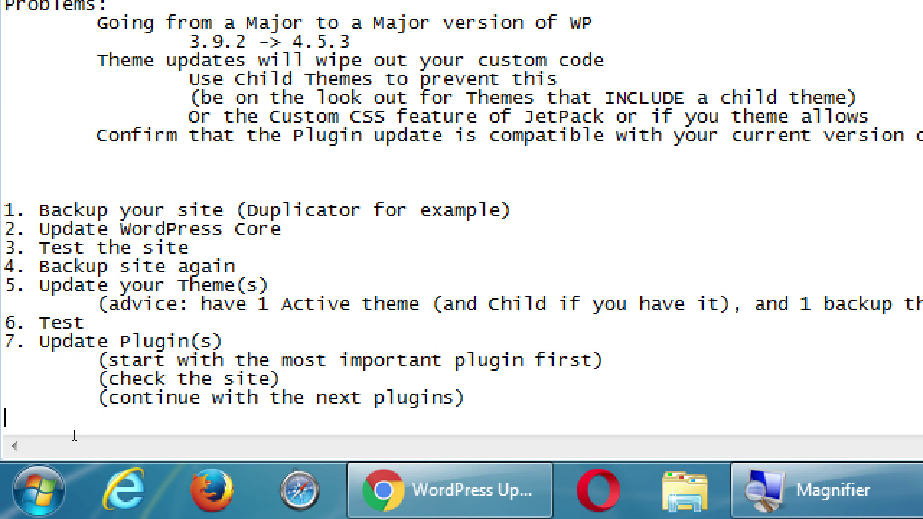
pyautogui.write('8. Update the site again')
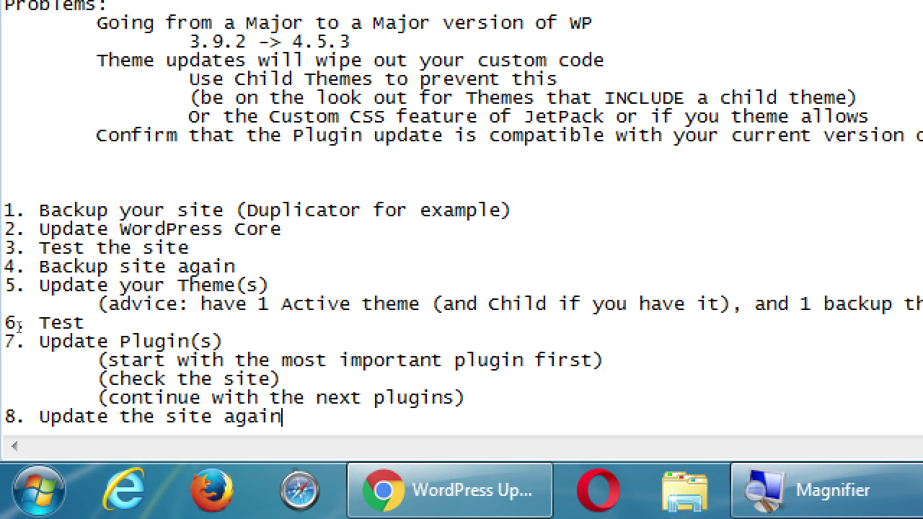
pyautogui.press('super+minus')
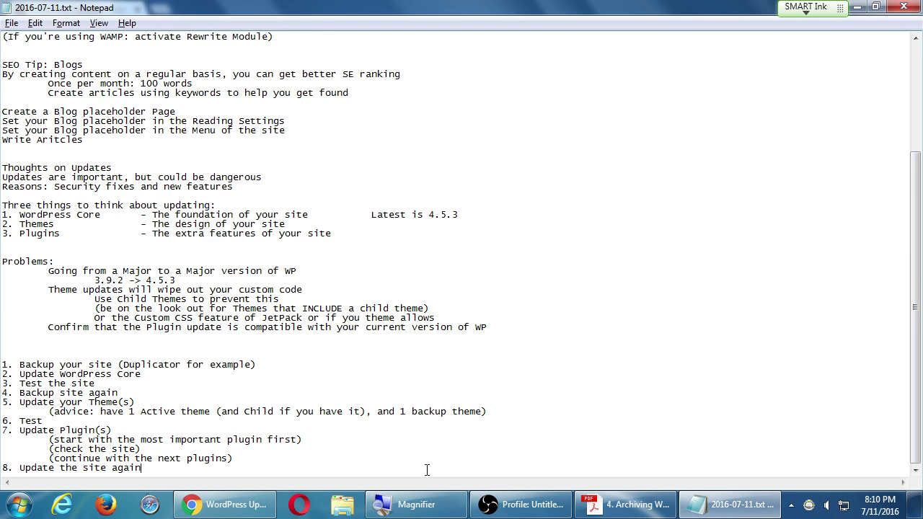
pyautogui.press('Return')
pyautogui.press('Return')
pyautogui.press('Return')
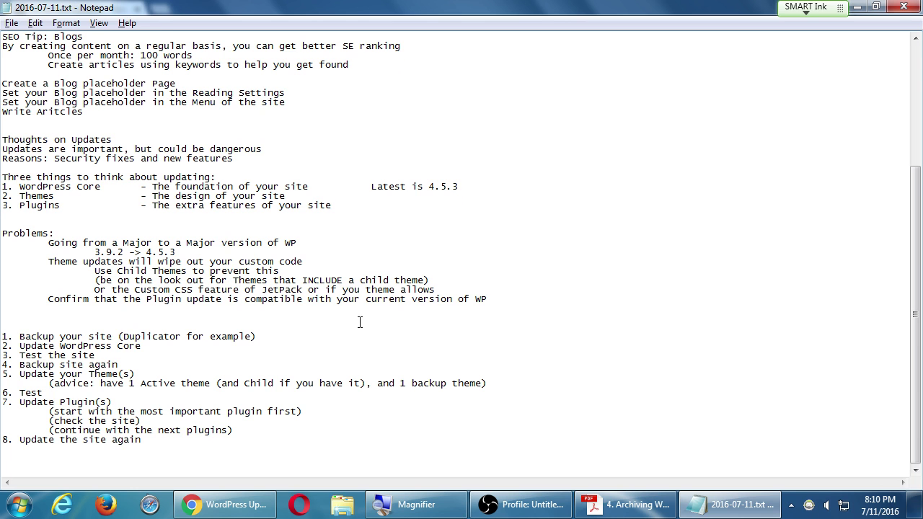
pyautogui.press('super+plus')
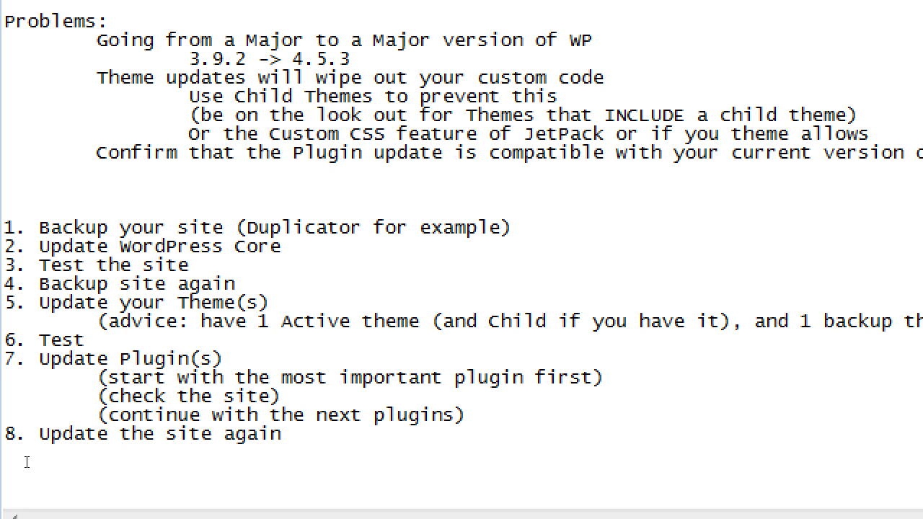
pyautogui.press('super+minus')
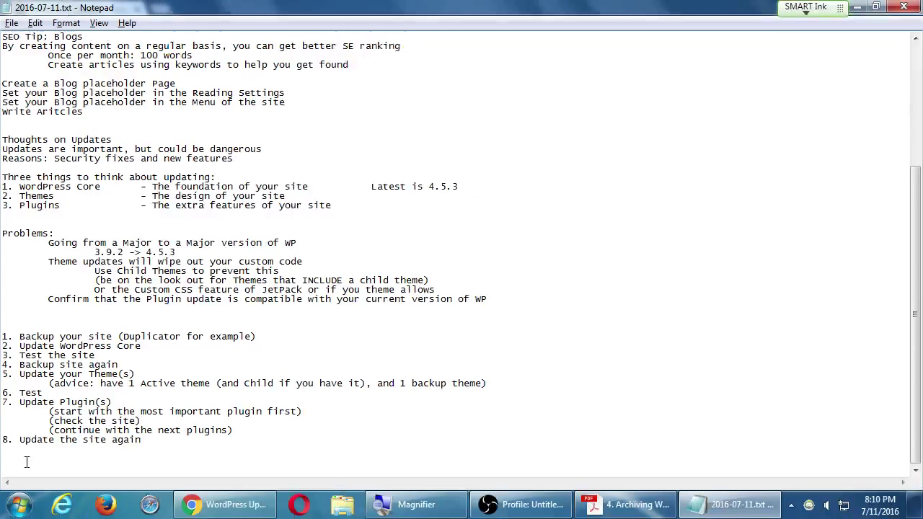
# Step: Return to Chrome and review the core, plugin and theme sections of the WordPress Updates page
pyautogui.click(857, 7)
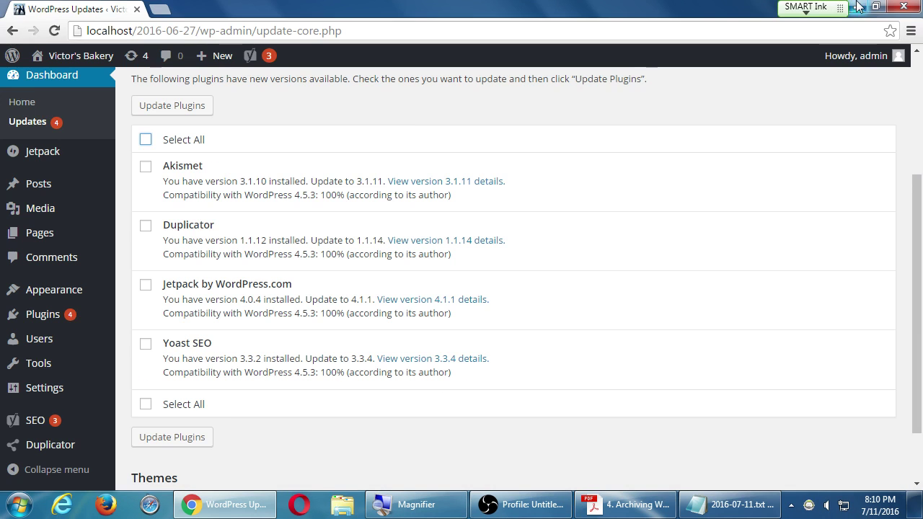
pyautogui.click(398, 116)
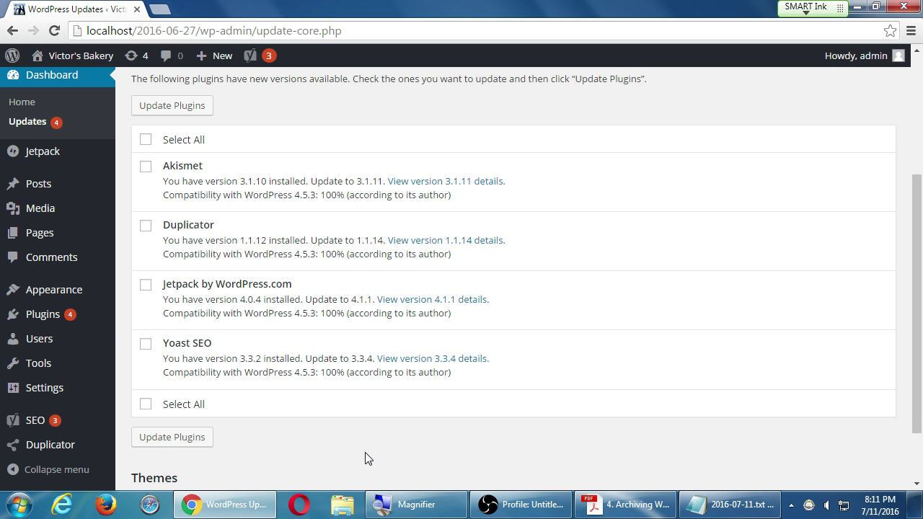
pyautogui.scroll(3, 325, 374)
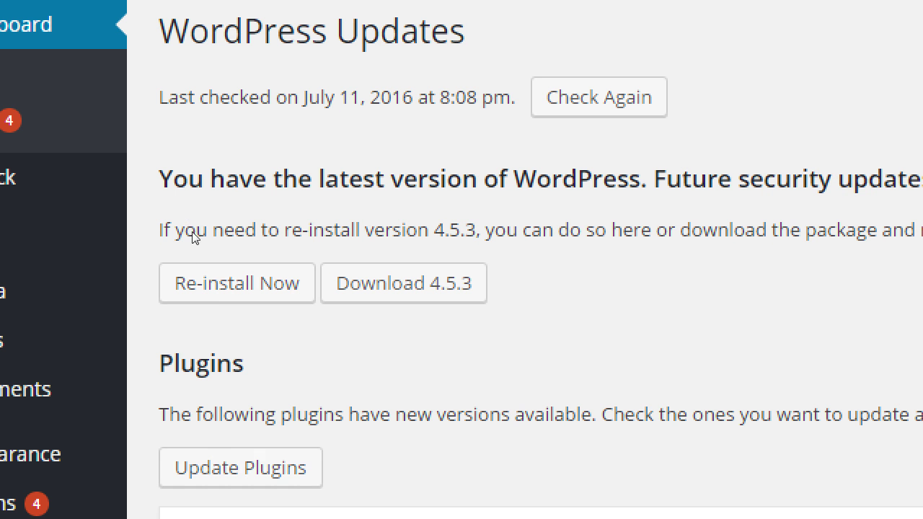
pyautogui.scroll(-7, 216, 230)
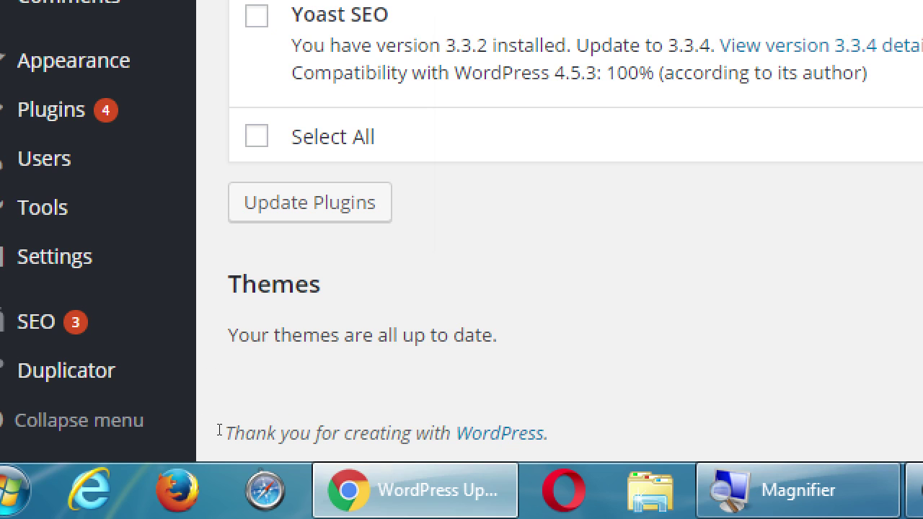
pyautogui.moveTo(157, 404); pyautogui.dragTo(236, 433)
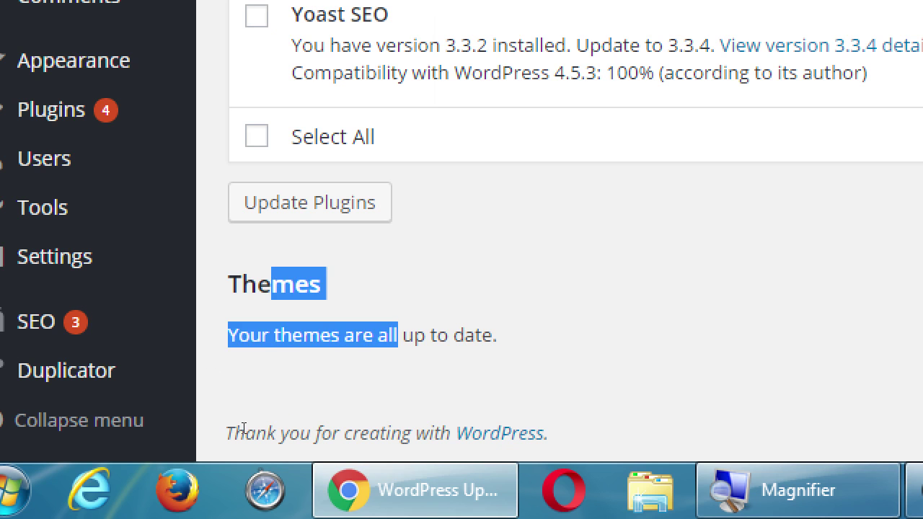
pyautogui.click(245, 427)
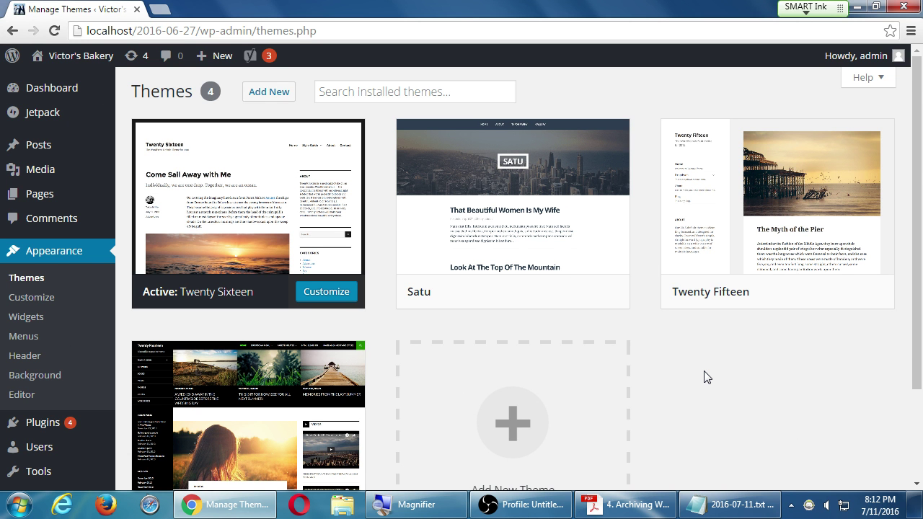
# Step: Open the Twenty Fifteen theme's details on the Themes page and delete the theme
pyautogui.moveTo(801, 192)
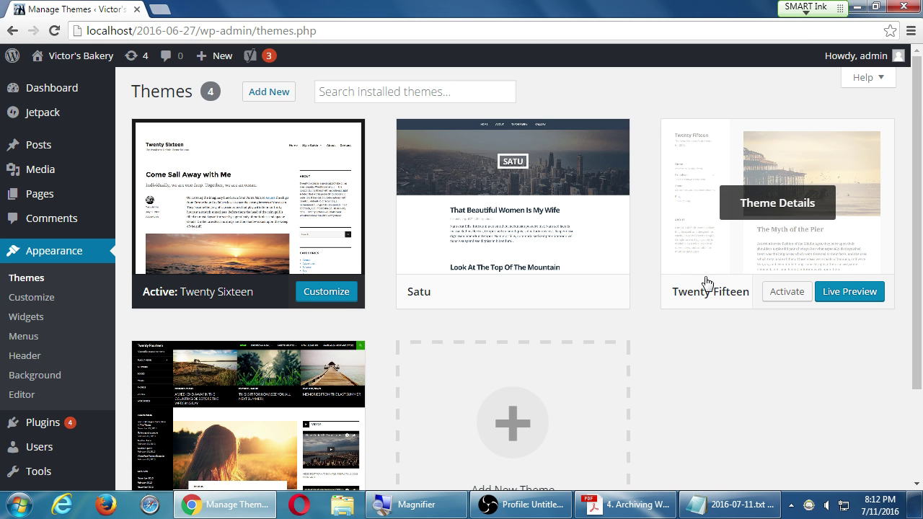
pyautogui.click(762, 208)
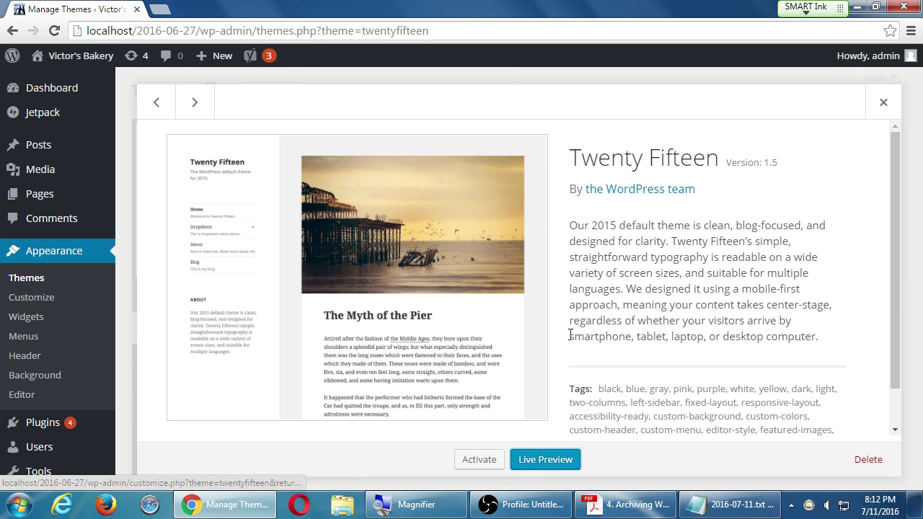
pyautogui.moveTo(762, 158); pyautogui.dragTo(806, 175)
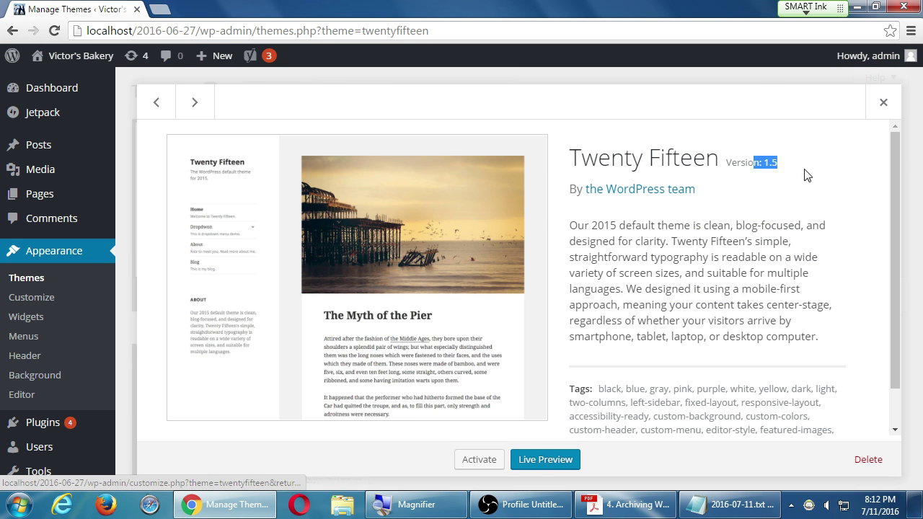
pyautogui.click(722, 263)
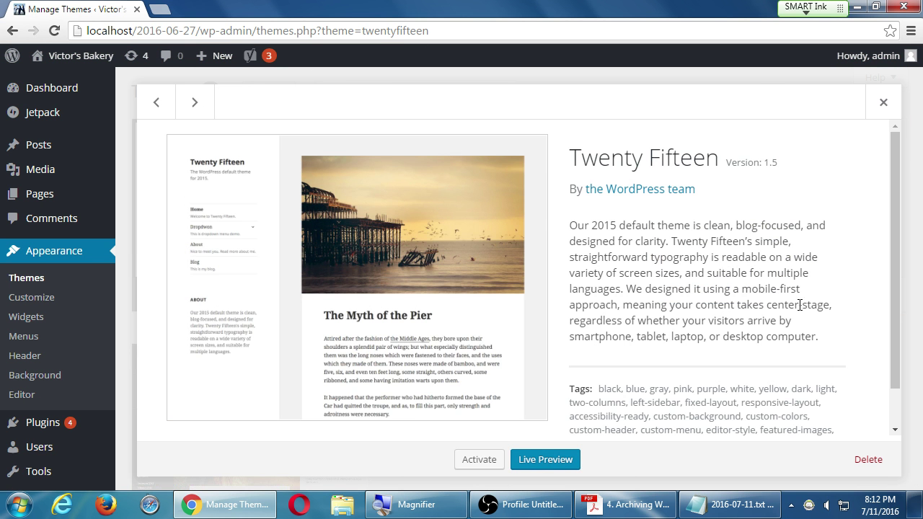
pyautogui.click(864, 465)
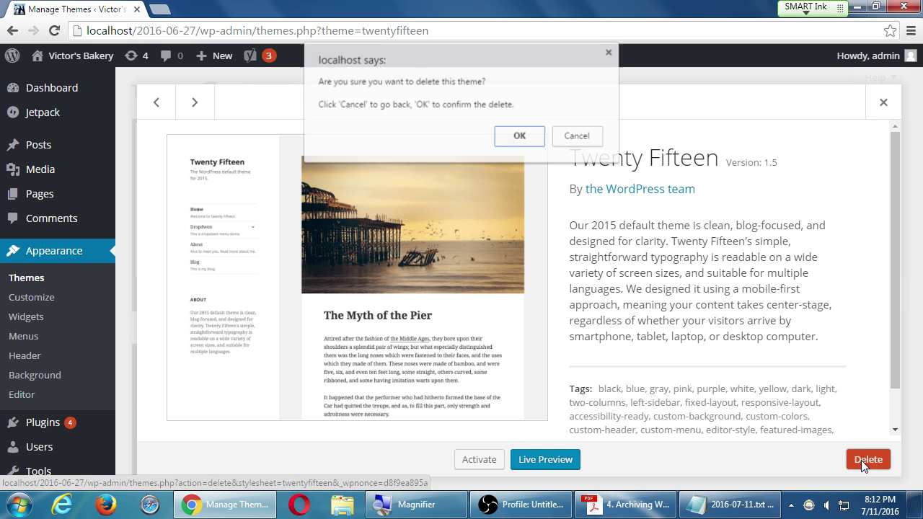
pyautogui.click(520, 136)
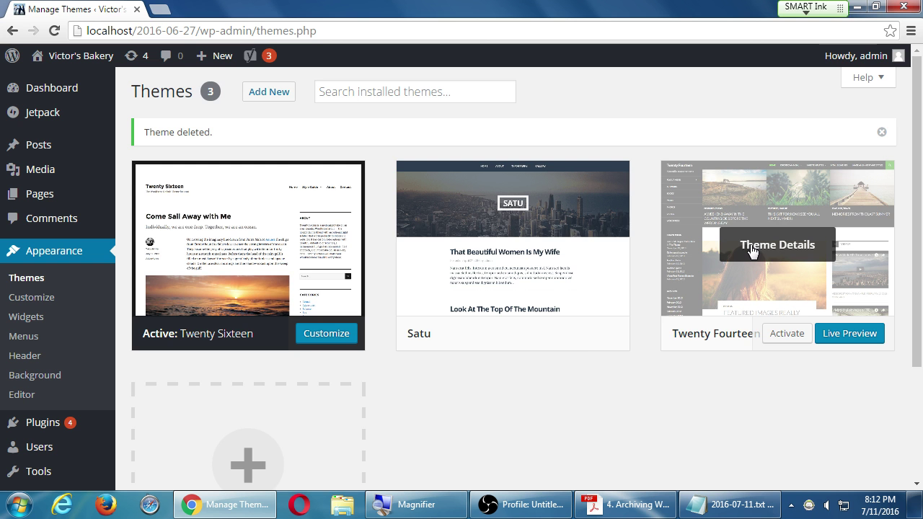
# Step: Open the Twenty Fourteen theme's details and delete that theme as well
pyautogui.click(752, 249)
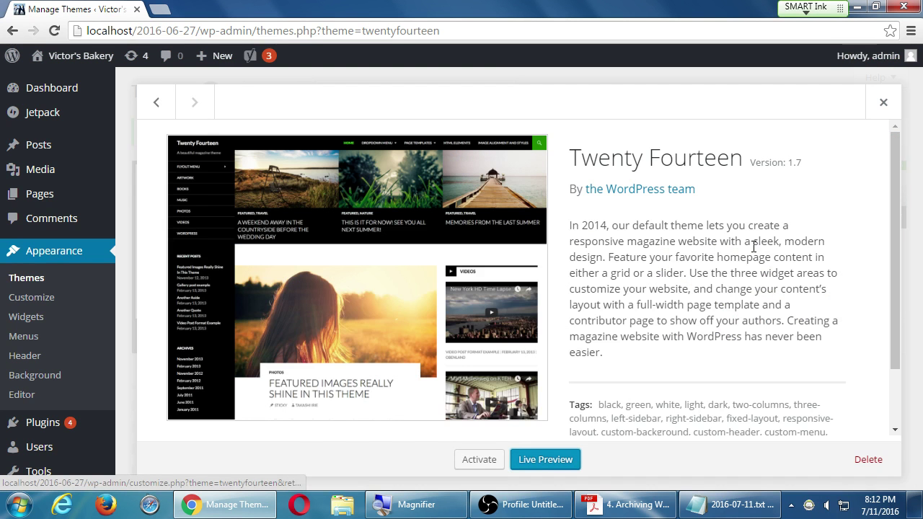
pyautogui.click(864, 462)
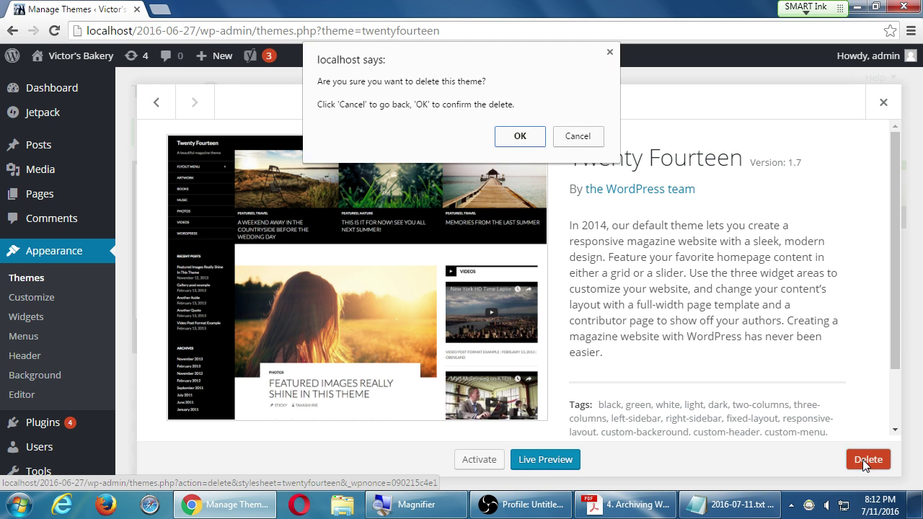
pyautogui.click(524, 137)
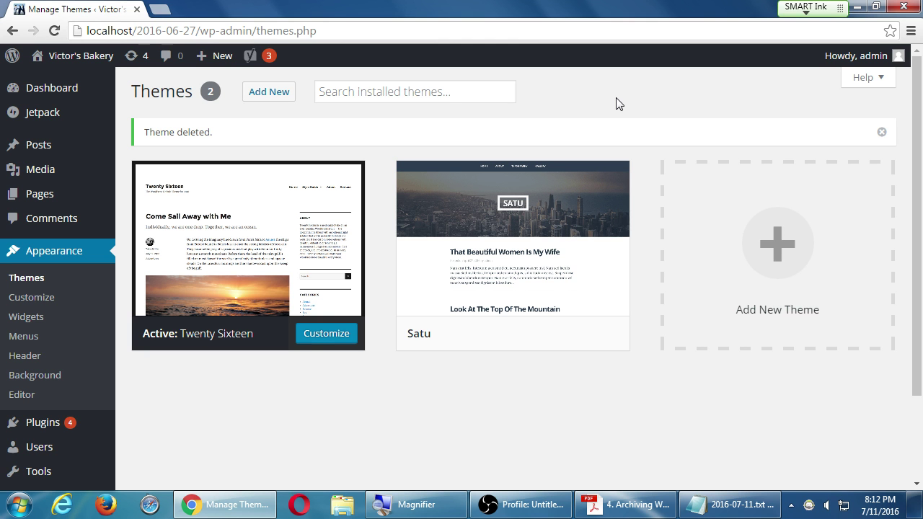
# Step: Open the WordPress Updates page again and check its plugin and theme sections
pyautogui.click(132, 57)
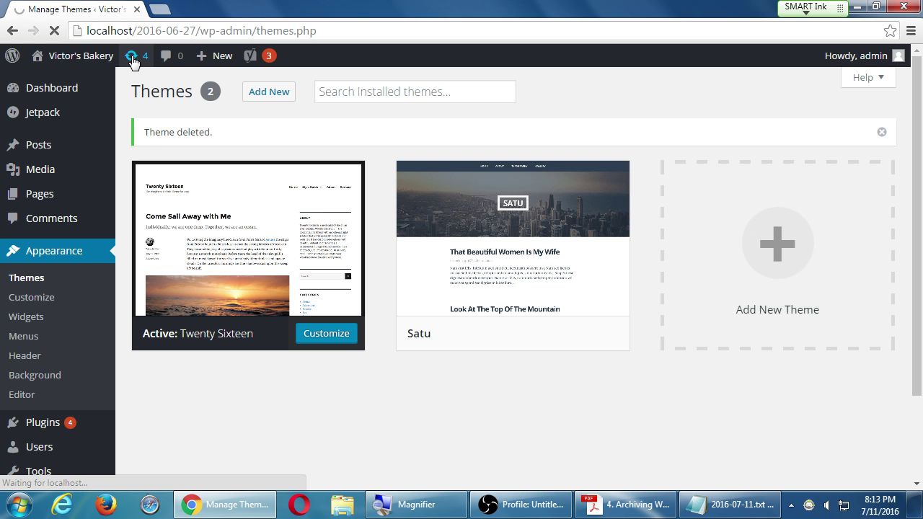
pyautogui.scroll(-5, 136, 104)
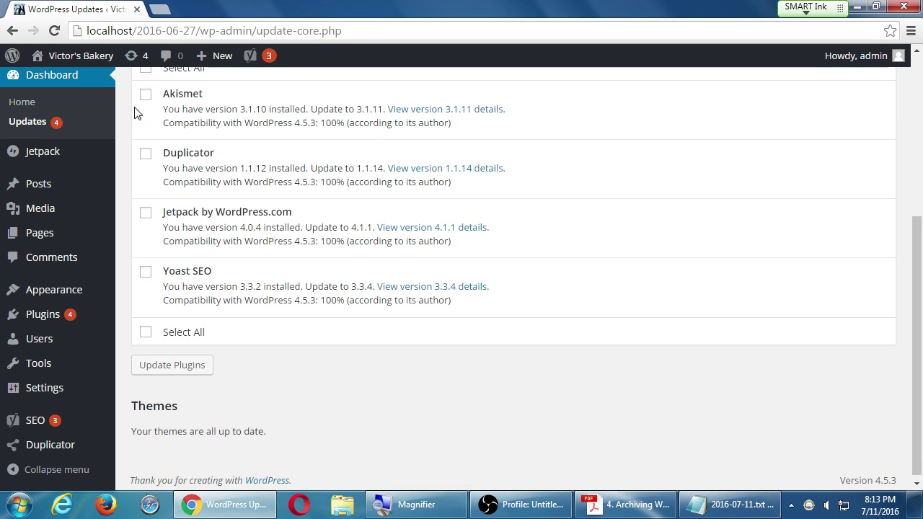
pyautogui.scroll(4, 137, 101)
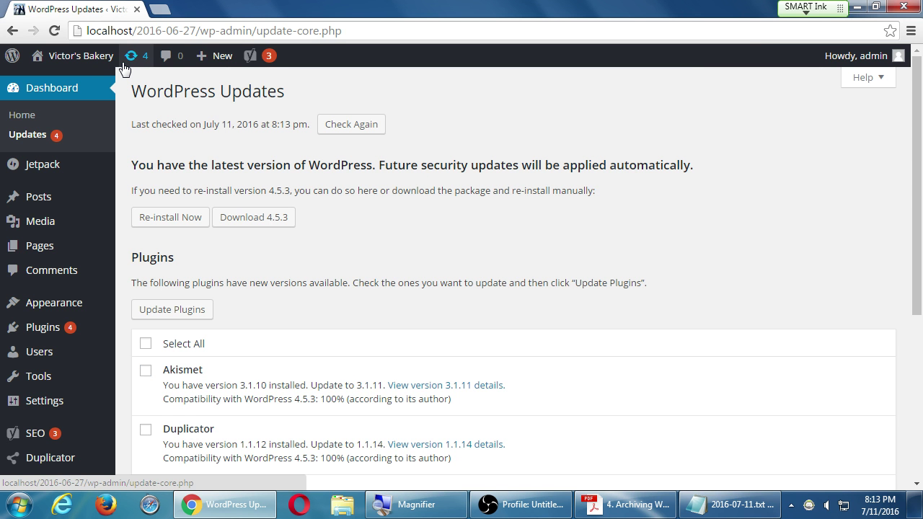
# Step: Select only Jetpack by WordPress.com in the available plugin updates and update it
pyautogui.scroll(-2, 262, 163)
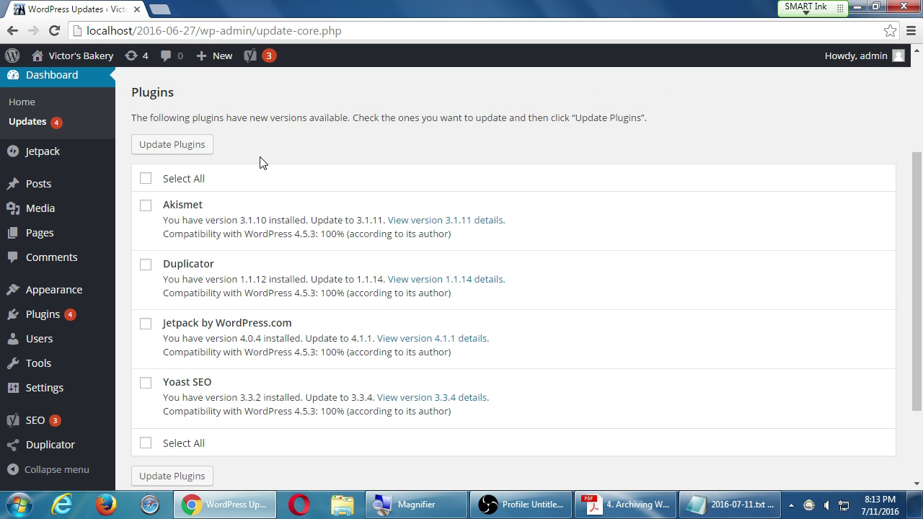
pyautogui.scroll(-1, 266, 161)
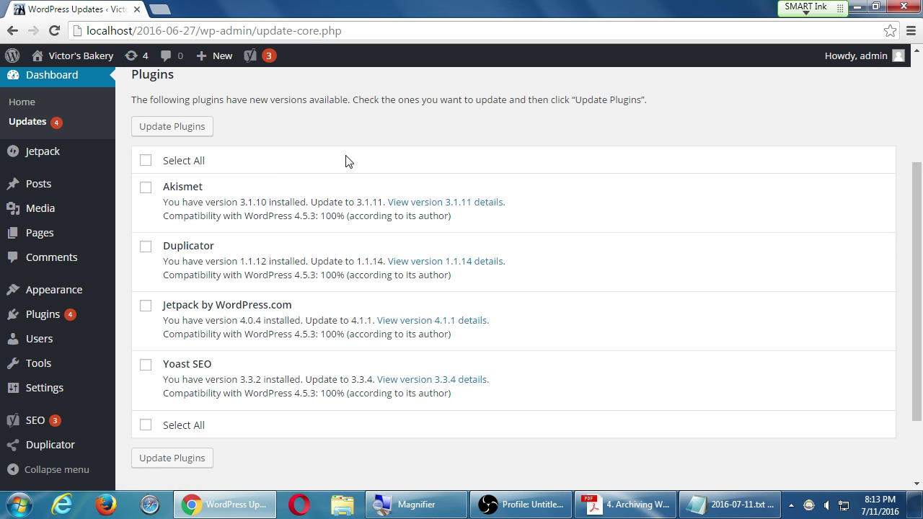
pyautogui.press('super+plus')
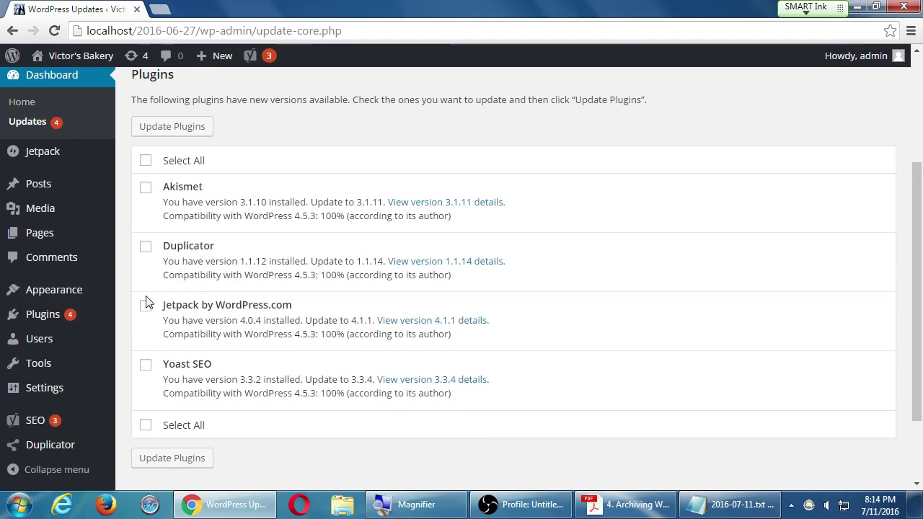
pyautogui.click(105, 267)
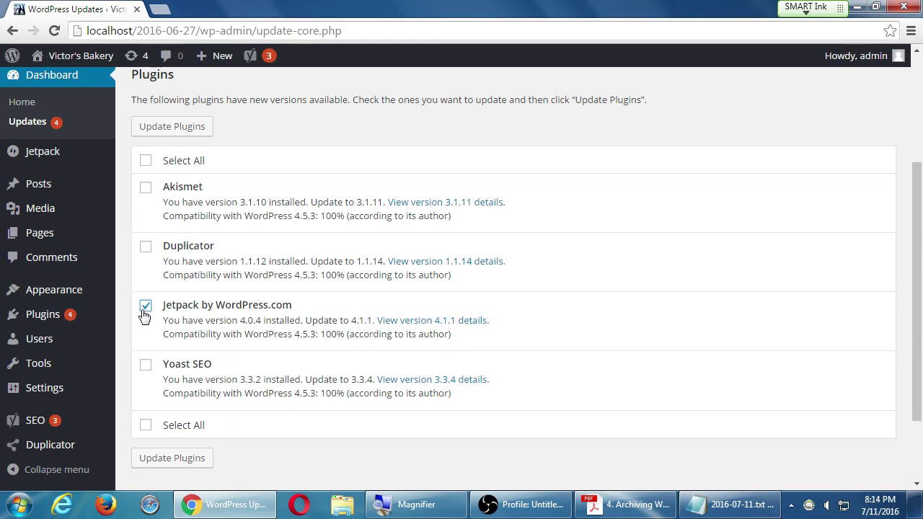
pyautogui.click(165, 137)
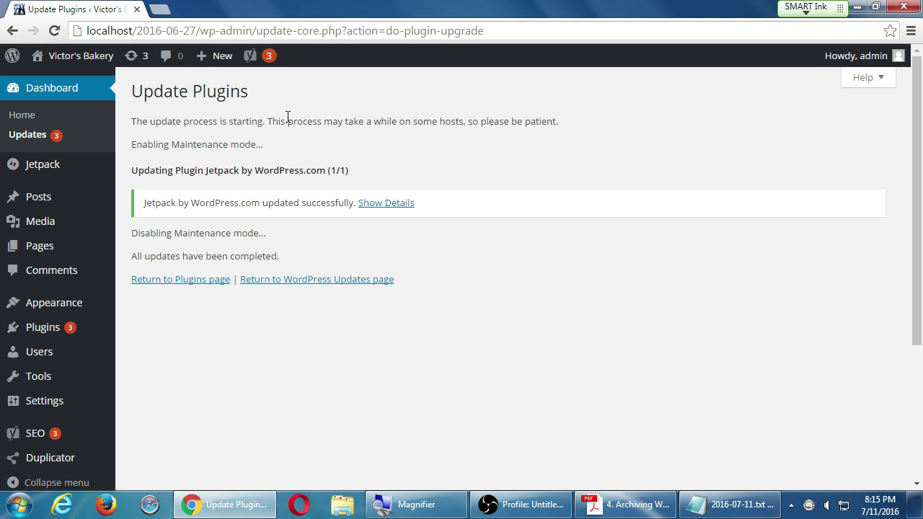
# Step: Return to the WordPress Updates page and update only the Yoast SEO plugin
pyautogui.click(273, 286)
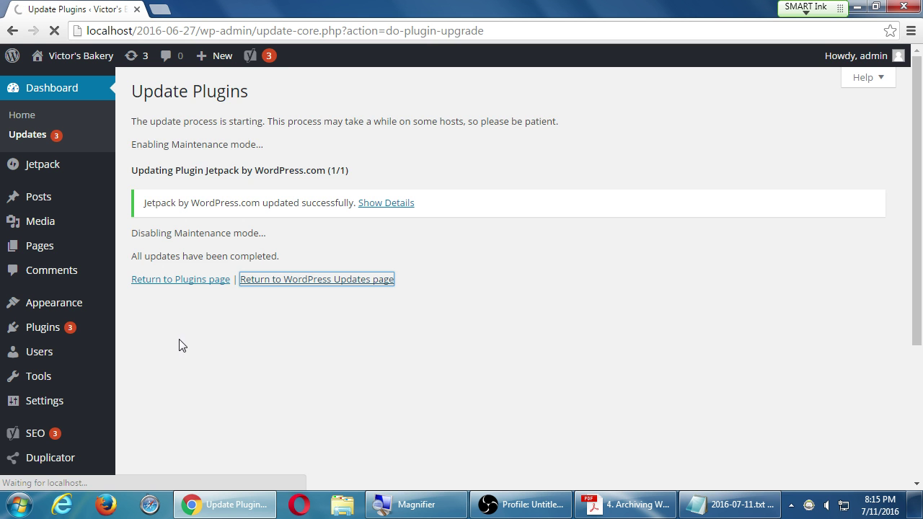
pyautogui.scroll(-2, 183, 354)
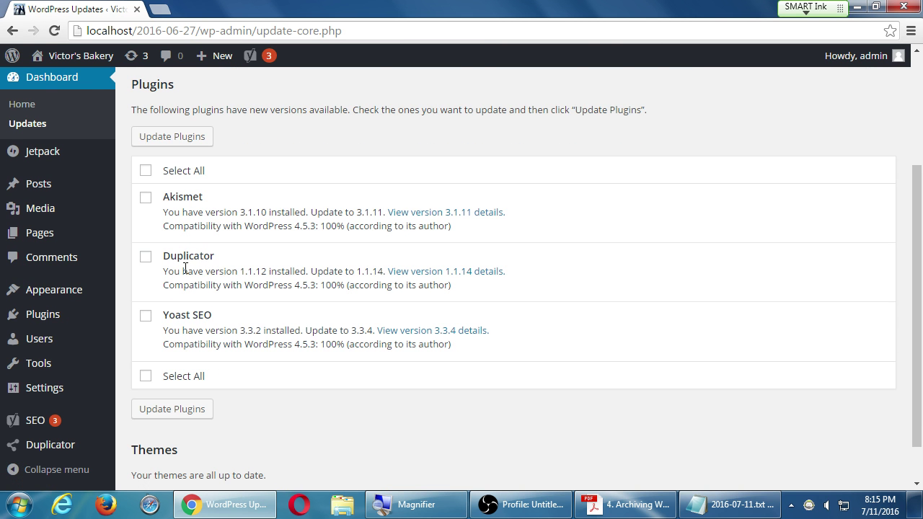
pyautogui.click(146, 172)
pyautogui.click(177, 172)
pyautogui.click(145, 316)
pyautogui.click(172, 136)
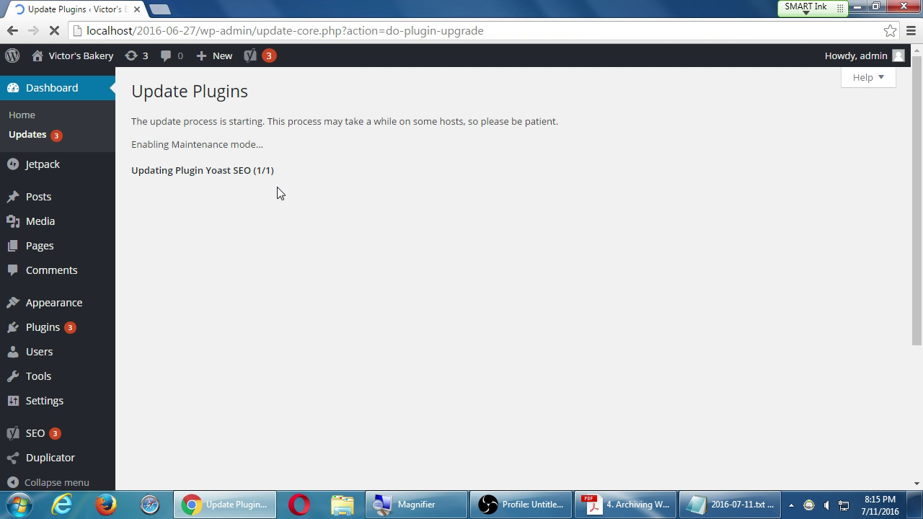
pyautogui.click(551, 505)
pyautogui.click(552, 505)
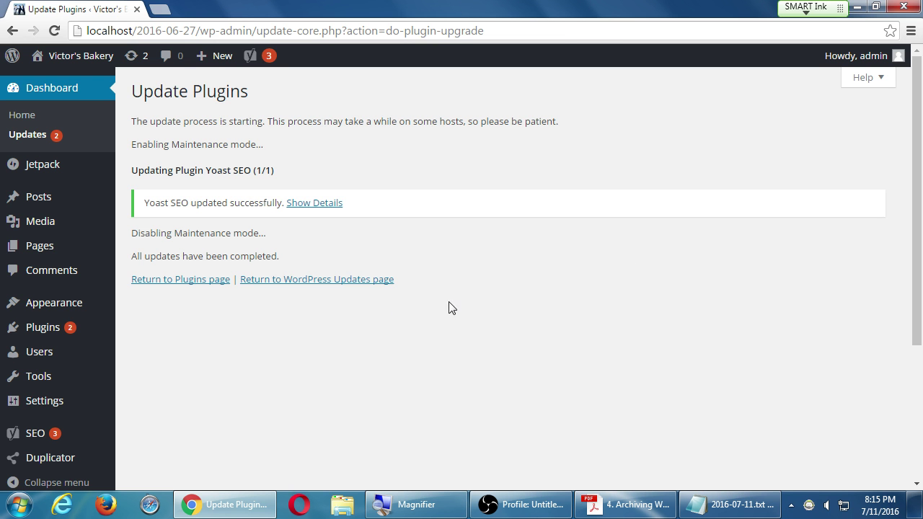
# Step: Go back to the WordPress Updates page and update only the Duplicator plugin
pyautogui.click(345, 285)
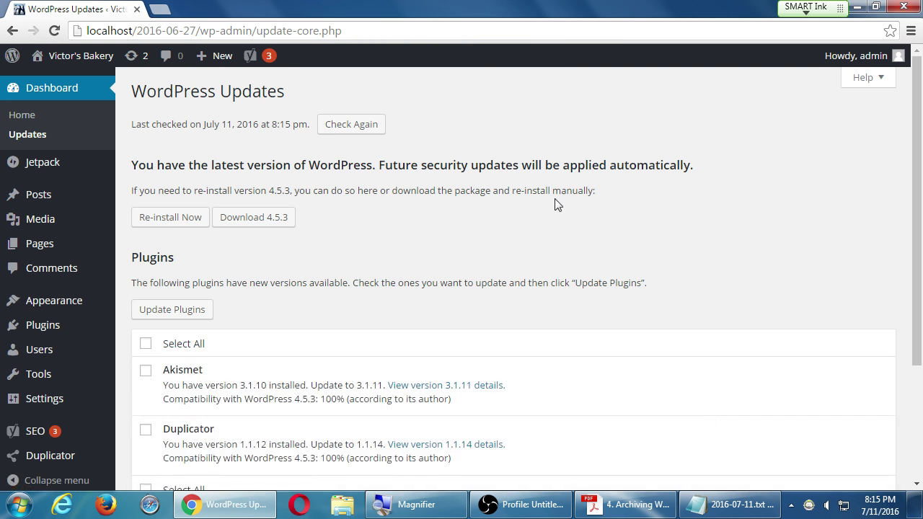
pyautogui.scroll(-3, 697, 381)
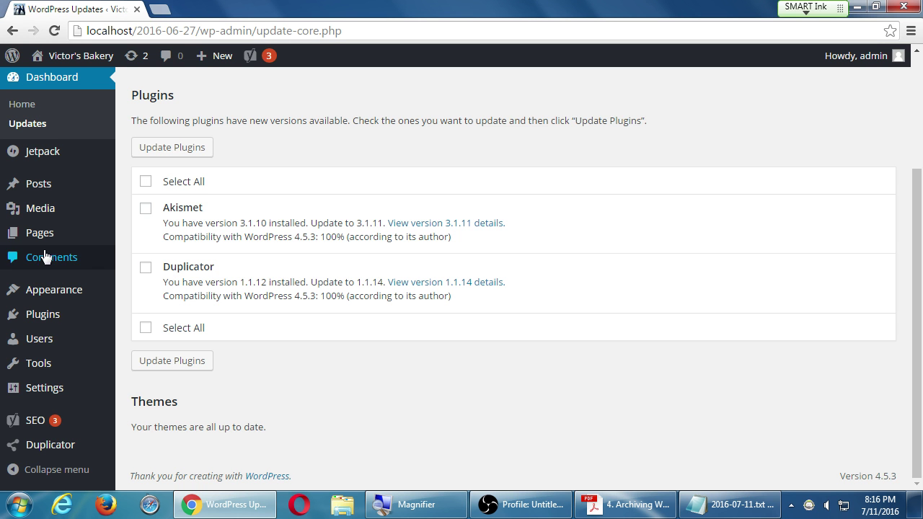
pyautogui.click(146, 273)
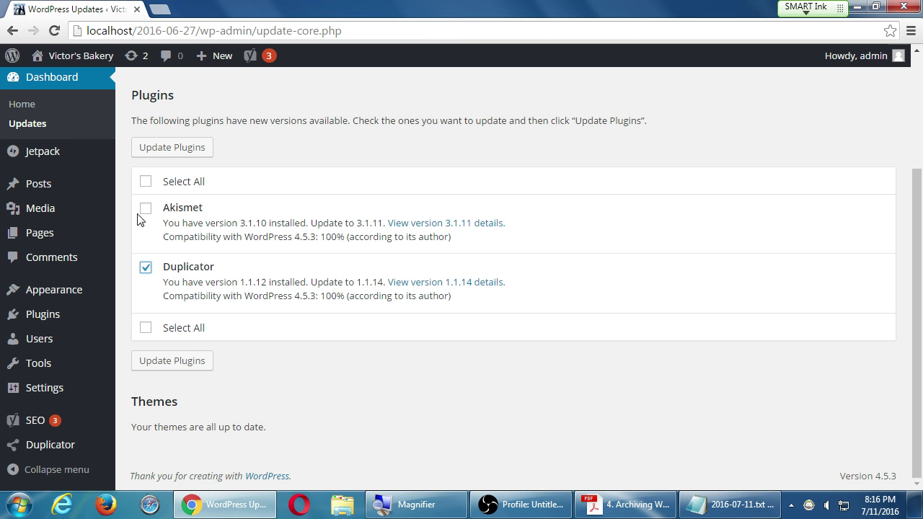
pyautogui.click(173, 154)
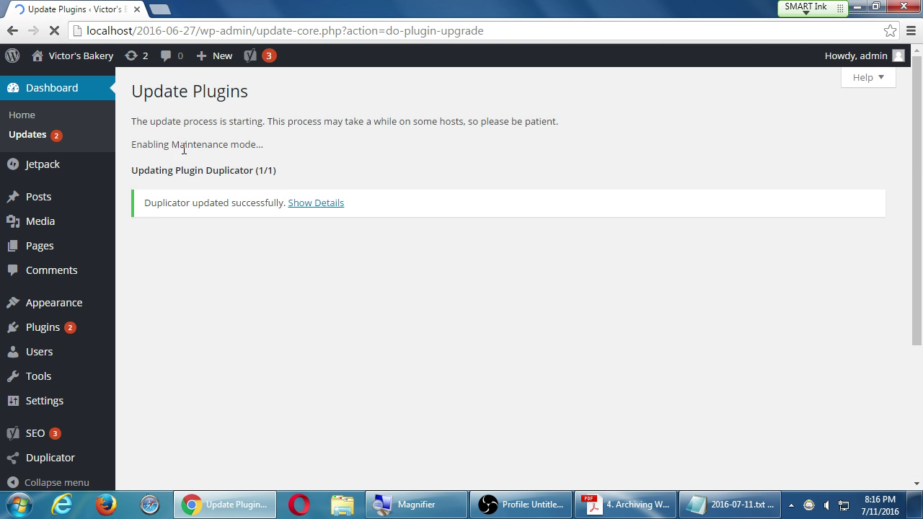
# Step: Update the remaining Akismet plugin from the WordPress Updates page, and return to that page
pyautogui.click(323, 284)
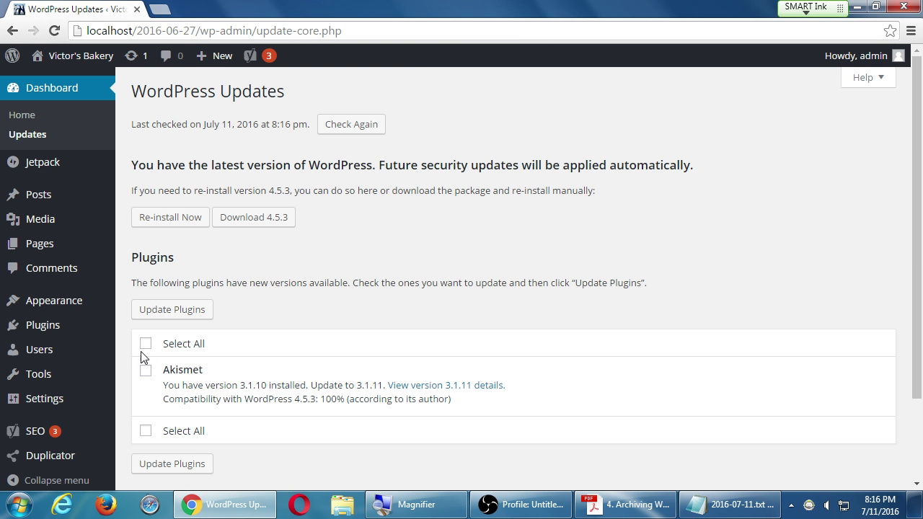
pyautogui.click(145, 372)
pyautogui.click(168, 315)
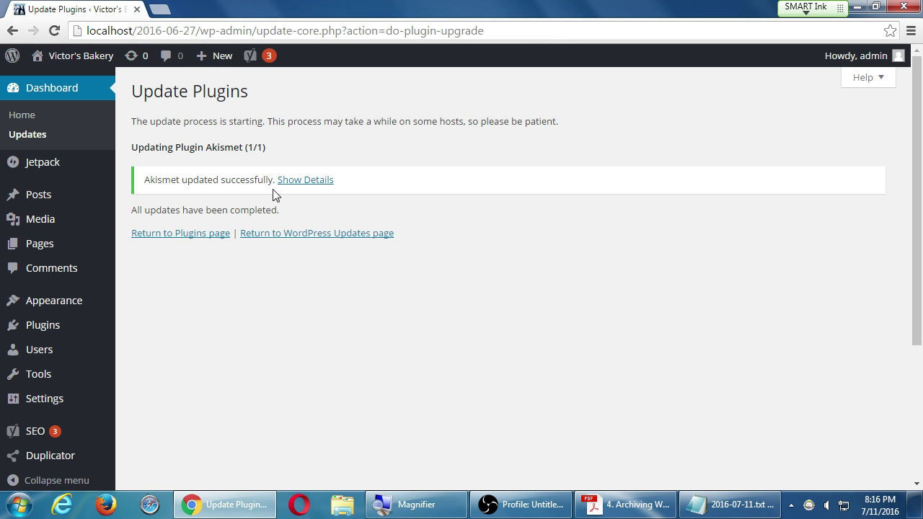
pyautogui.click(288, 233)
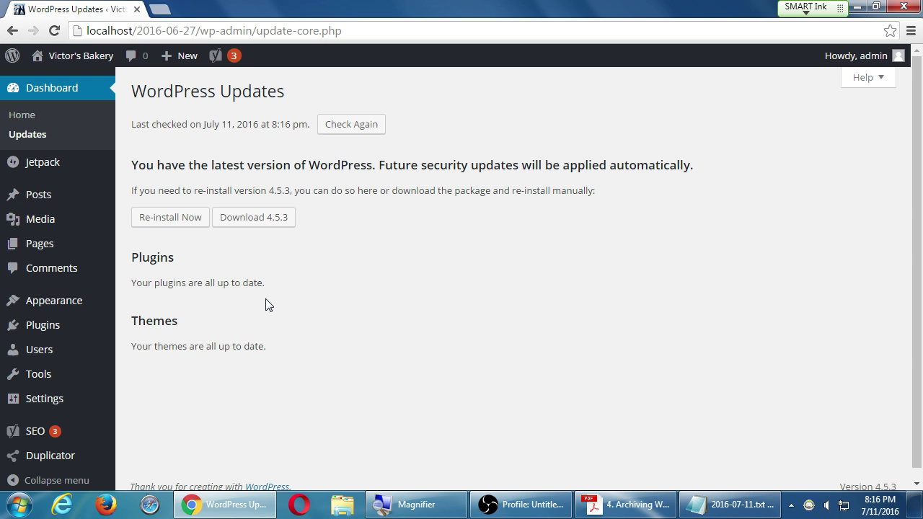
# Step: Visit the live site and look through its Home and Blog pages to test them after the plugin updates
pyautogui.moveTo(81, 58)
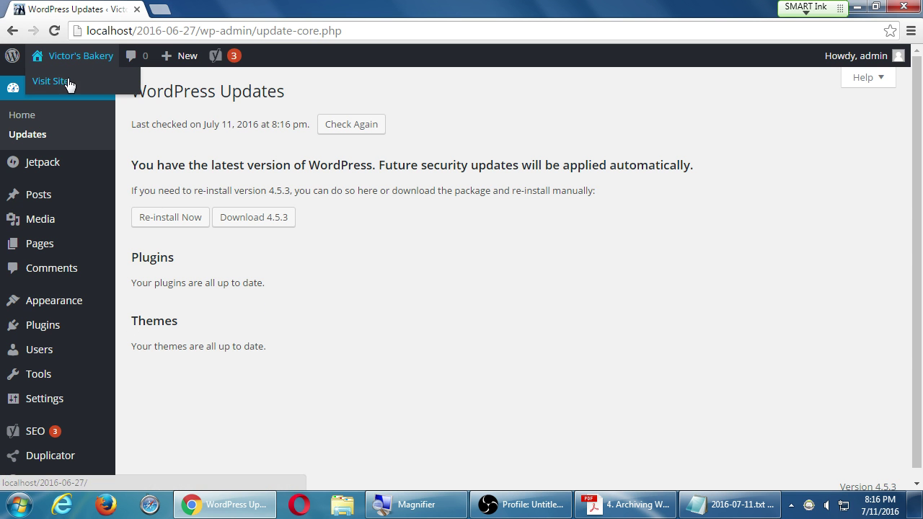
pyautogui.click(69, 83)
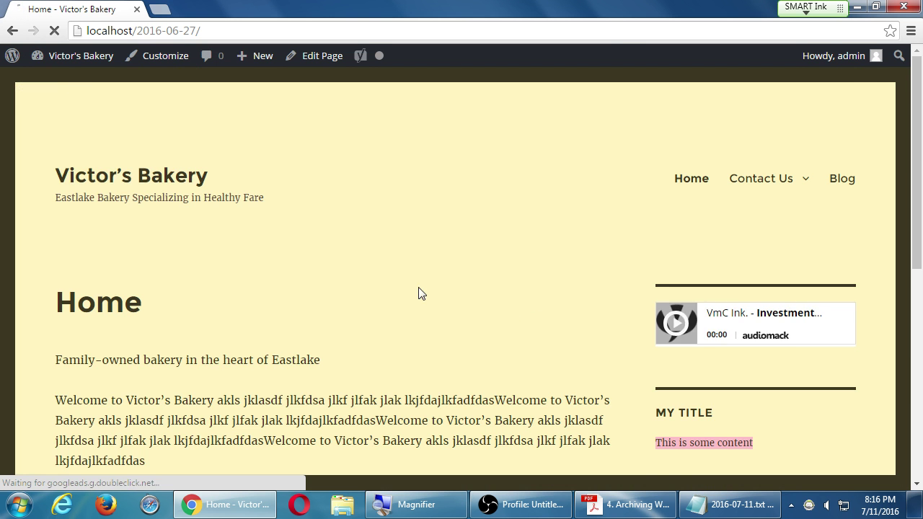
pyautogui.scroll(-10, 382, 289)
pyautogui.scroll(10, 384, 284)
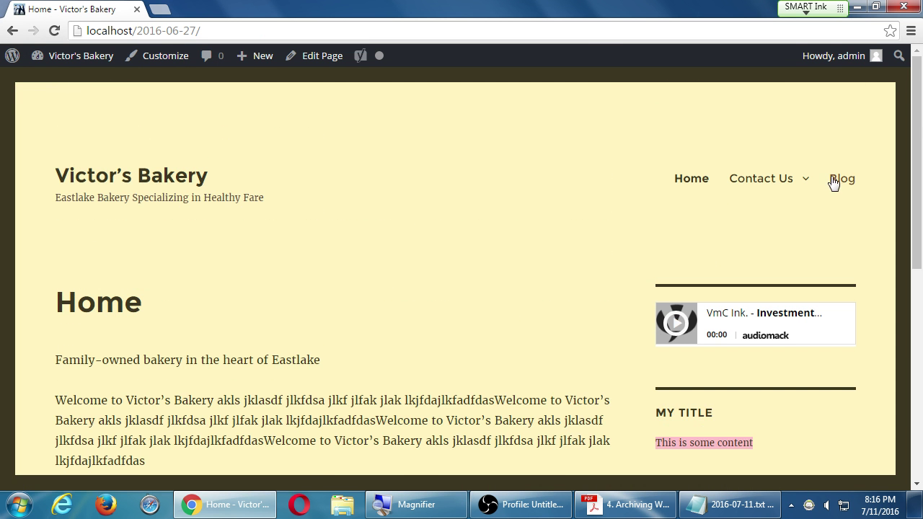
pyautogui.click(840, 179)
pyautogui.scroll(-4, 634, 298)
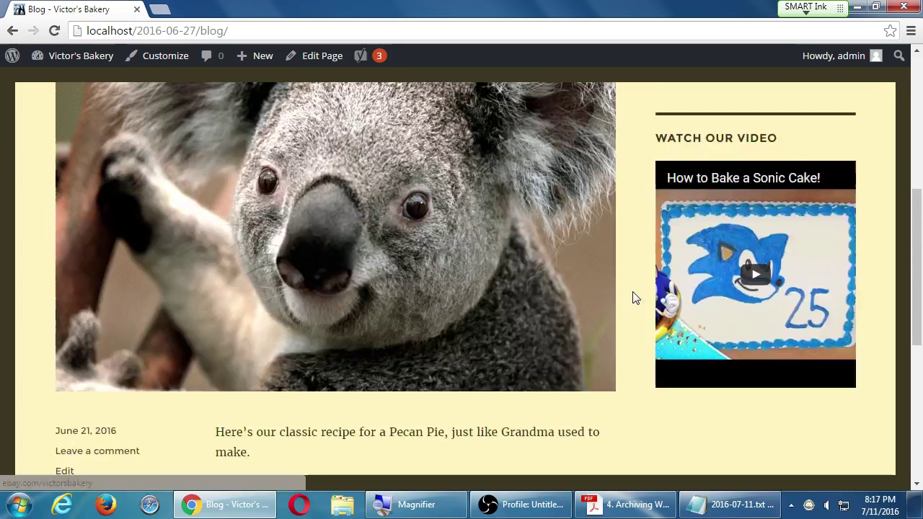
pyautogui.scroll(-6, 635, 298)
pyautogui.scroll(10, 633, 298)
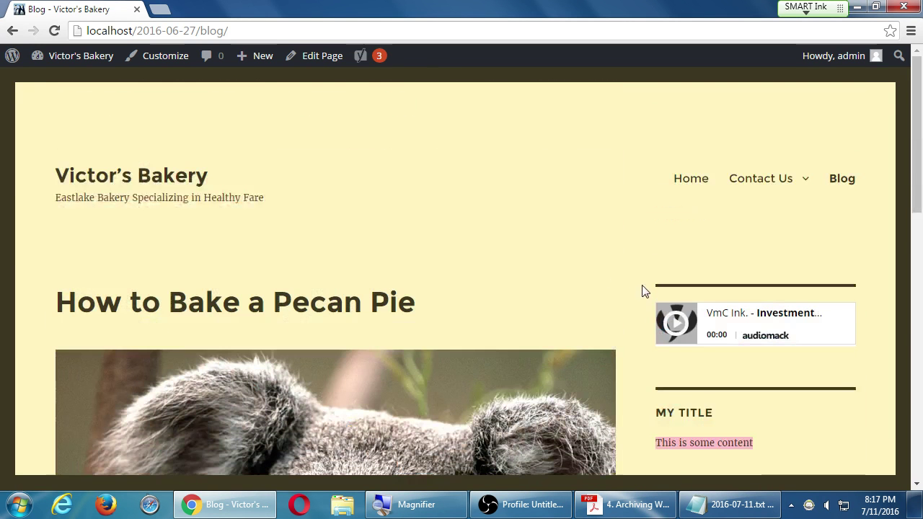
pyautogui.click(115, 179)
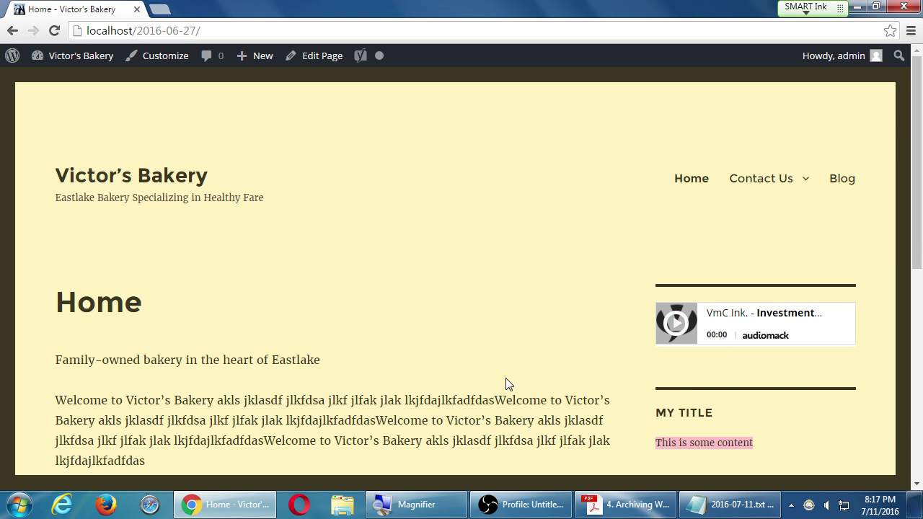
# Step: Go back from the site to the WordPress Updates page and check its plugin and theme status
pyautogui.hotkey('alt', 'Left')
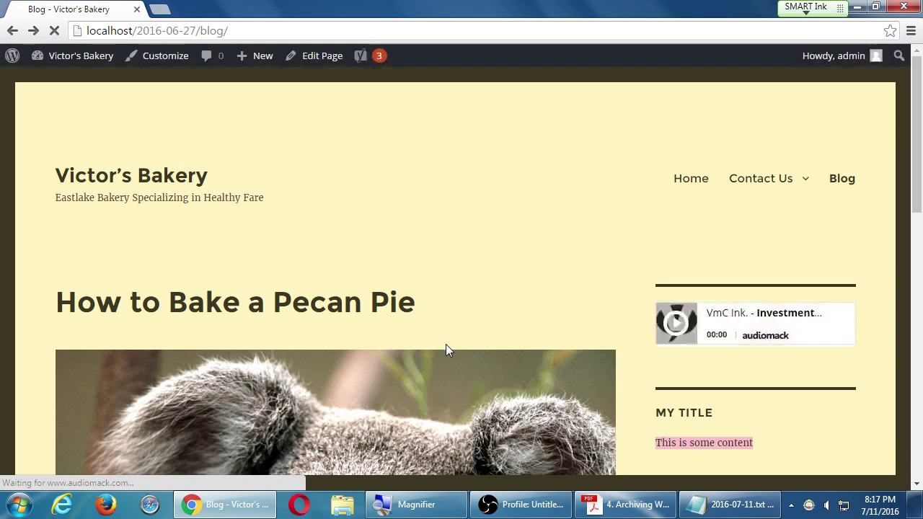
pyautogui.hotkey('alt', 'Left')
pyautogui.hotkey('alt', 'Left')
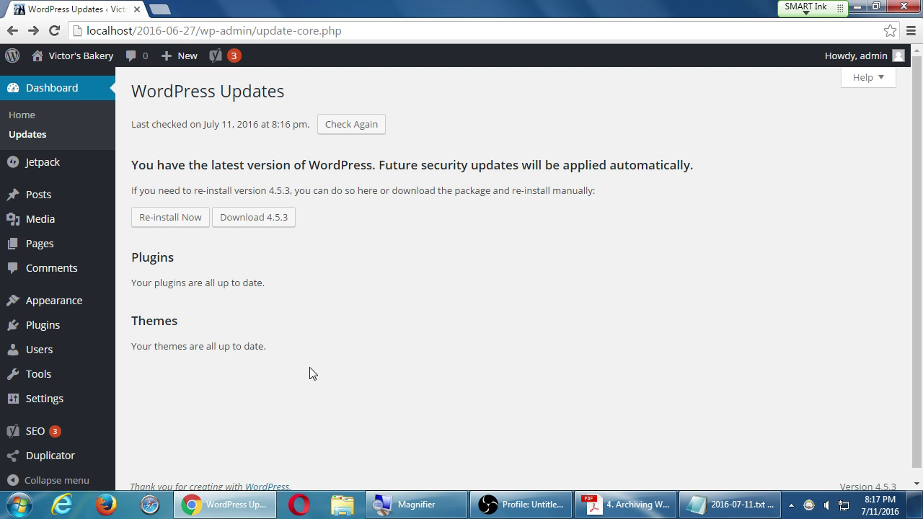
pyautogui.scroll(-1, 550, 361)
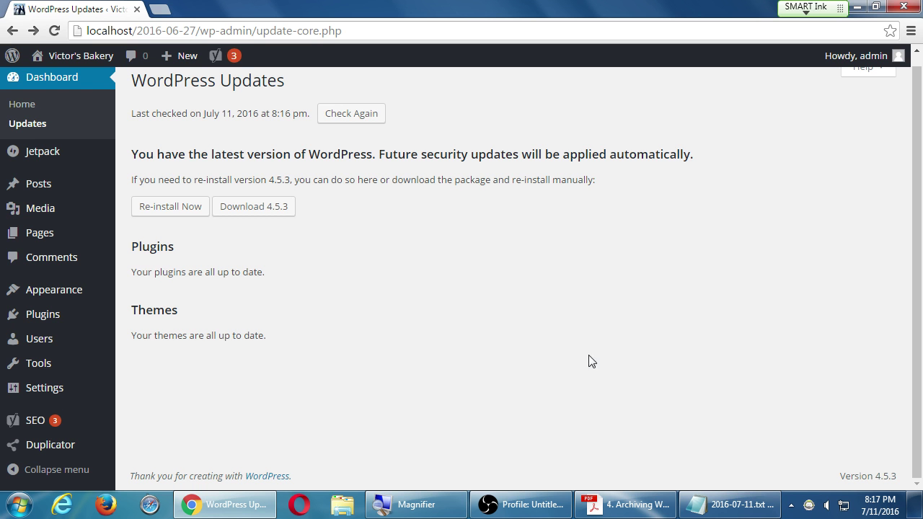
# Step: Switch to the 2016-07-11.txt notes in Notepad and highlight the "Backup site again" and "Update Plugin(s)" items for review
pyautogui.click(746, 511)
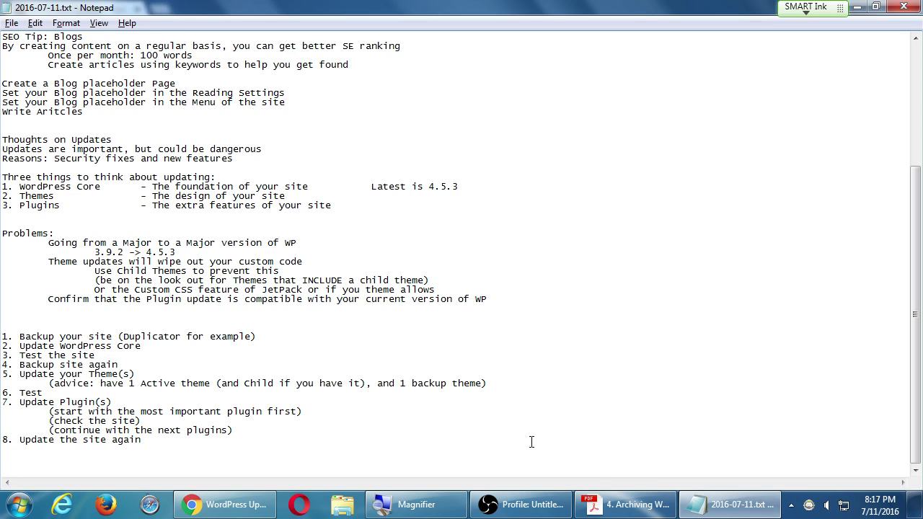
pyautogui.press('super+plus')
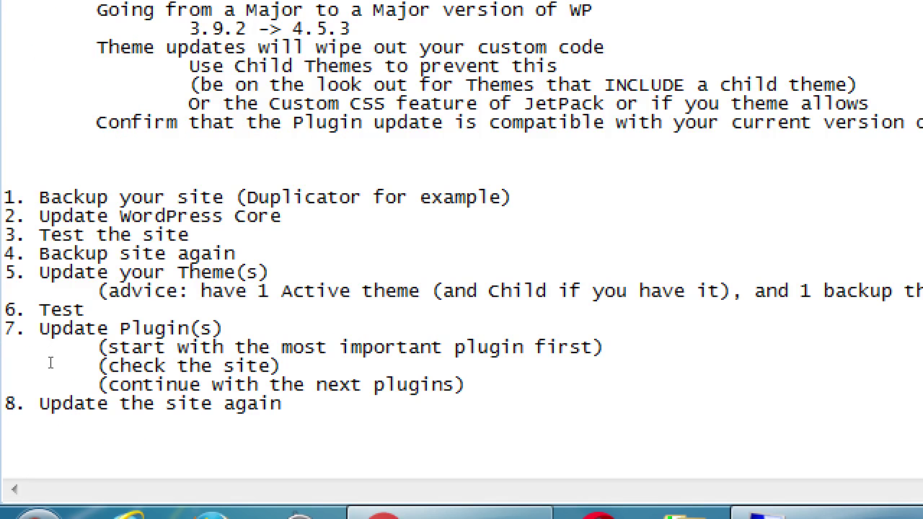
pyautogui.moveTo(27, 364); pyautogui.dragTo(128, 368)
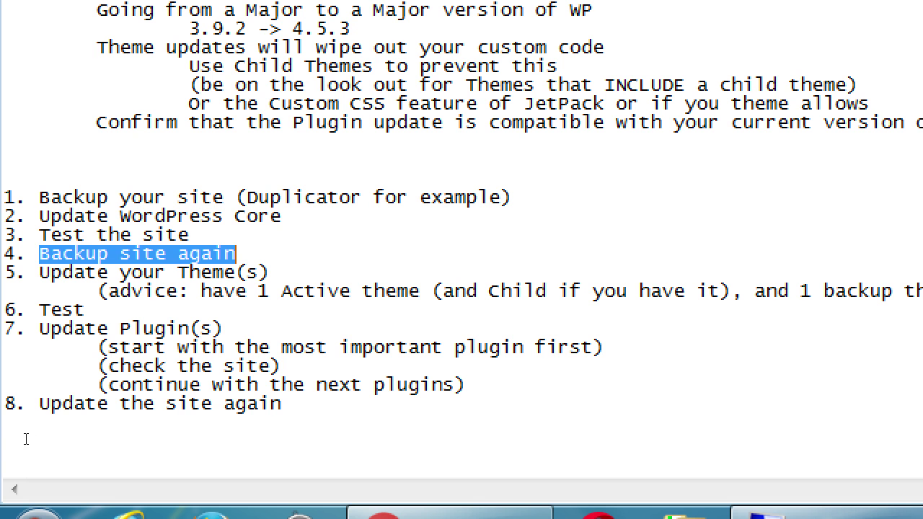
pyautogui.moveTo(26, 439); pyautogui.dragTo(108, 403)
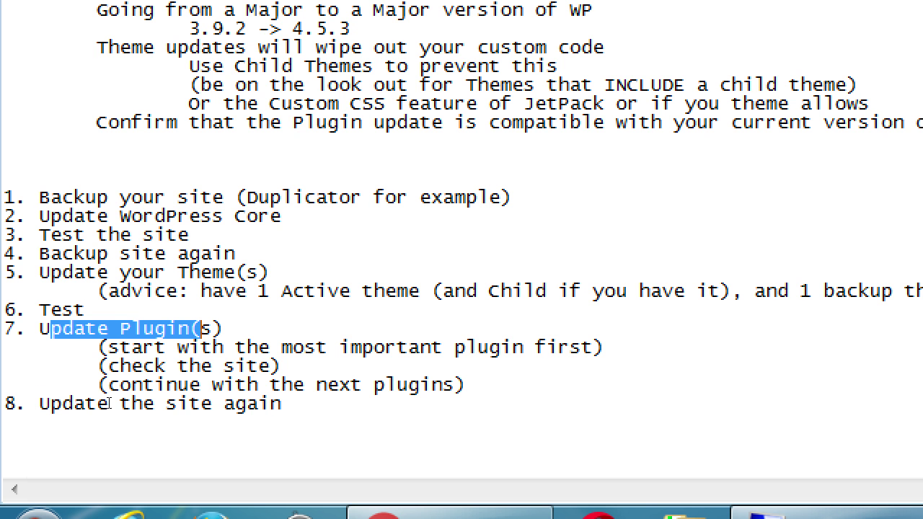